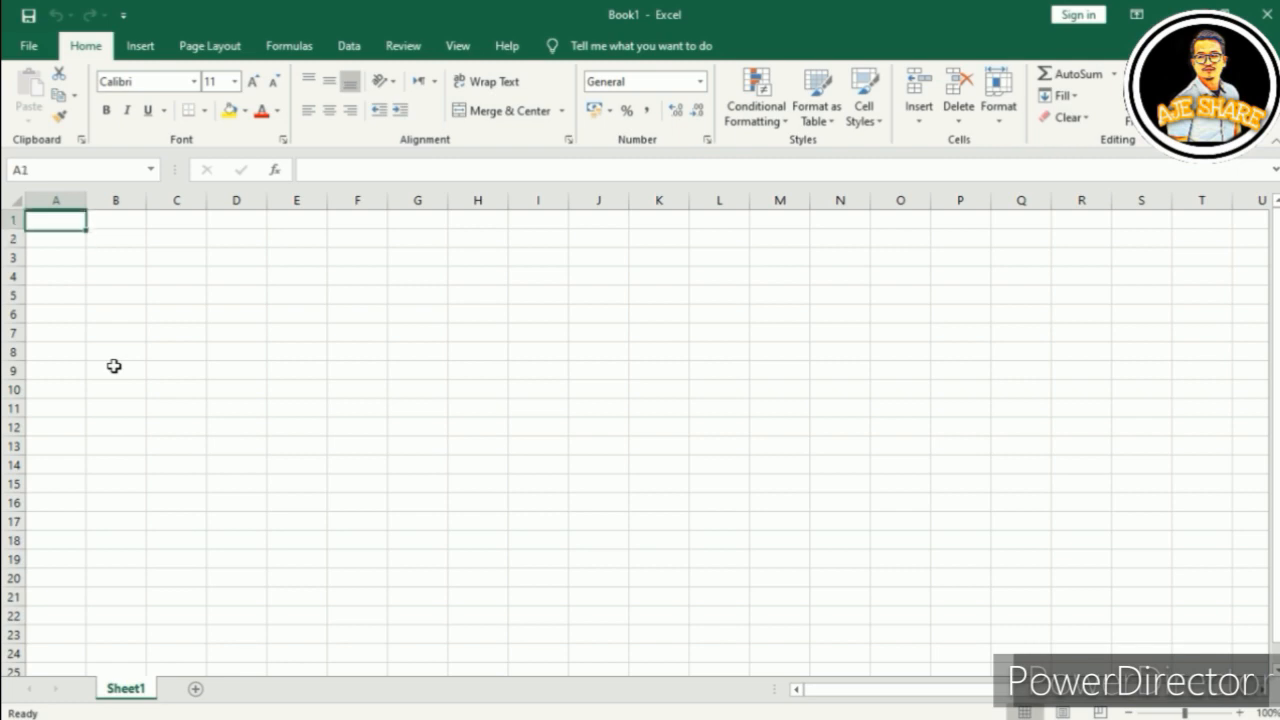
Step: Enter the headings NO, NAMA MURID and DARJAH 2020 in cells A2 to C2
{"action": "key", "text": "Return"}
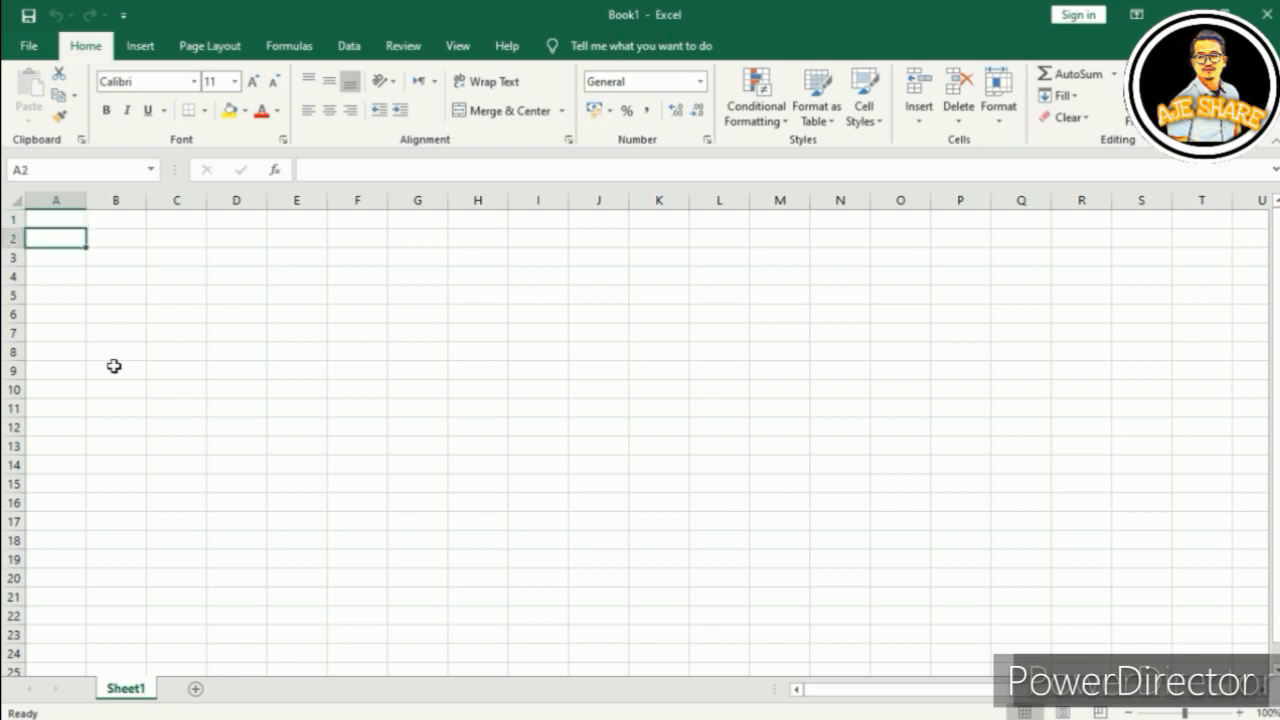
{"action": "key", "text": "Up"}
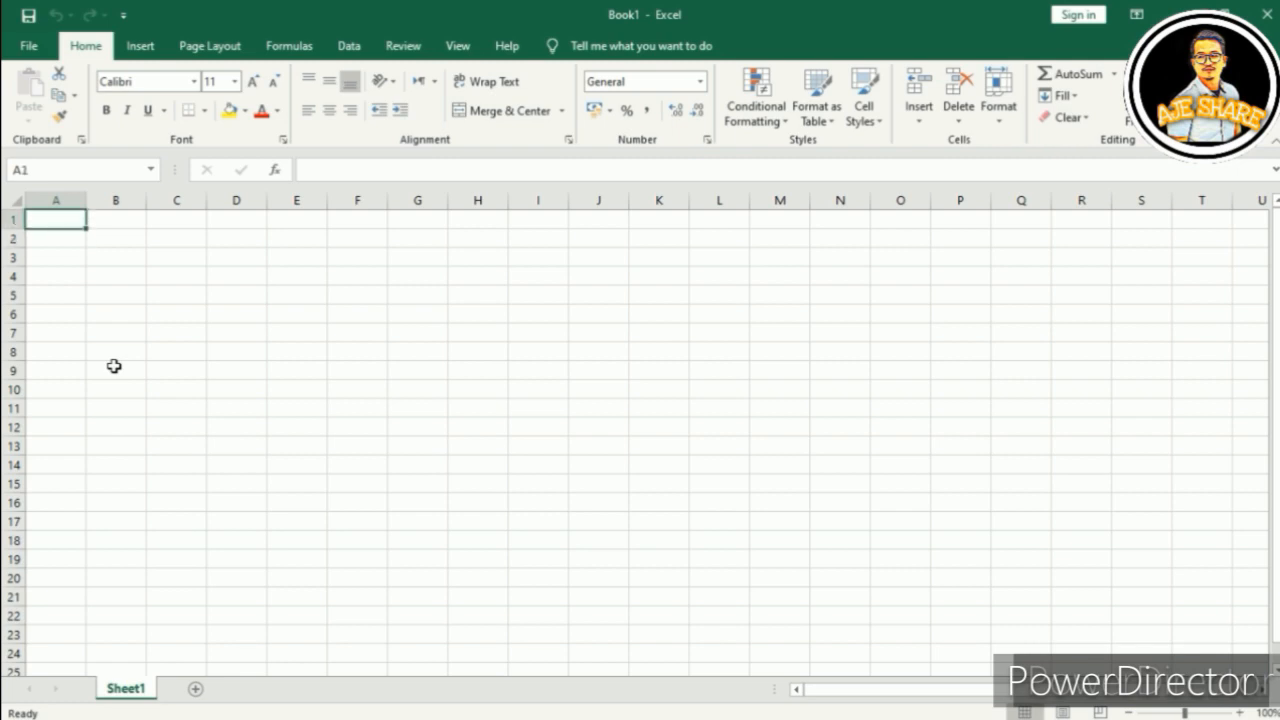
{"action": "key", "text": "Return"}
{"action": "type", "text": "NO"}
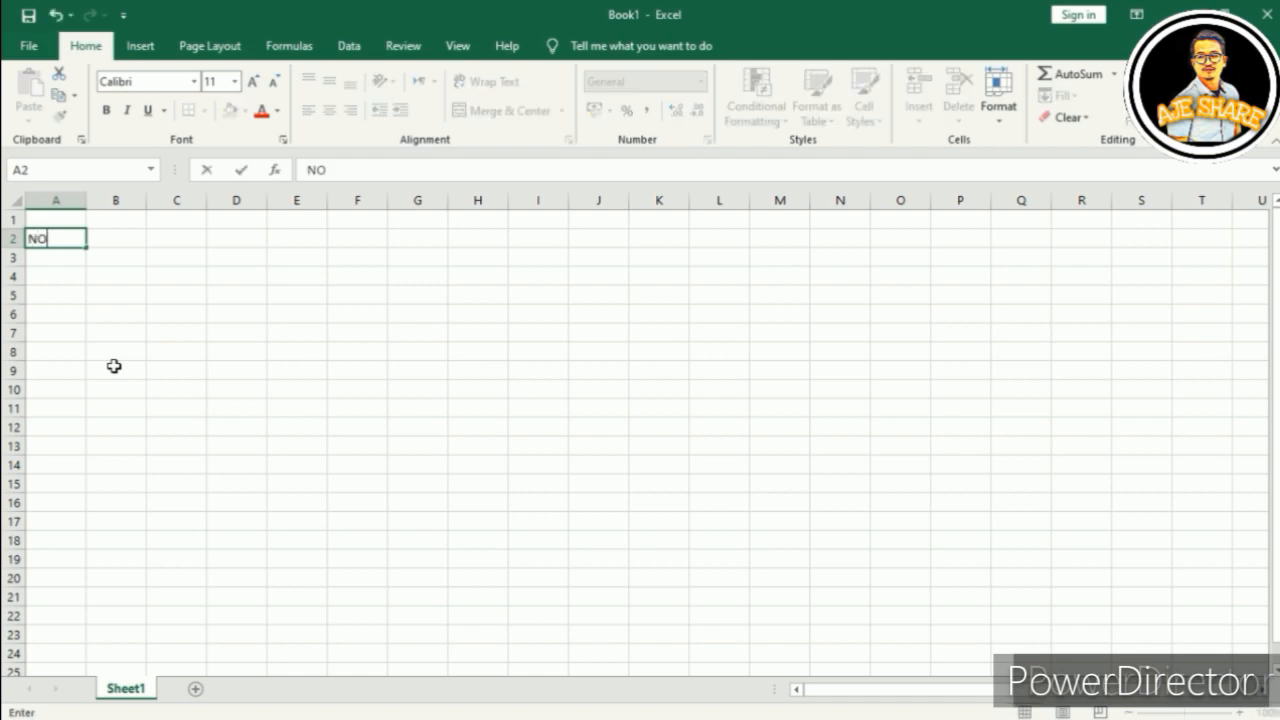
{"action": "left_click", "coordinate": [128, 238]}
{"action": "type", "text": "NAMA MU"}
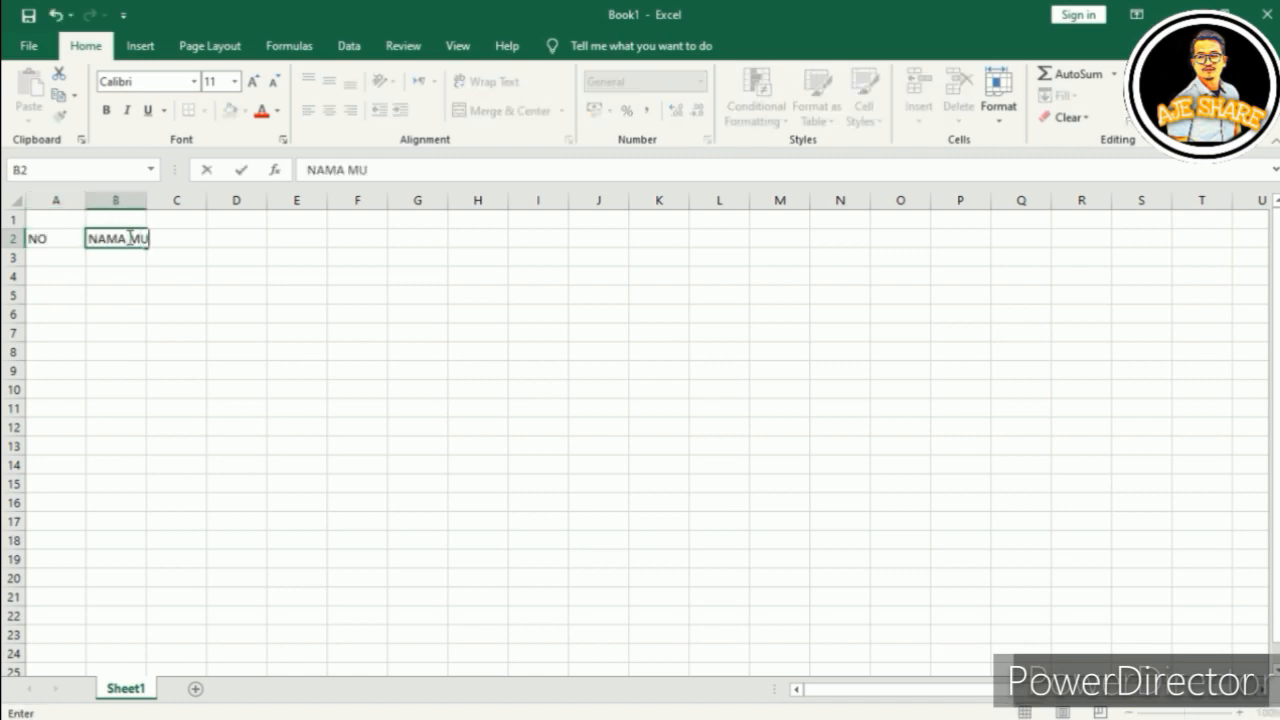
{"action": "type", "text": "RID"}
{"action": "key", "text": "Tab"}
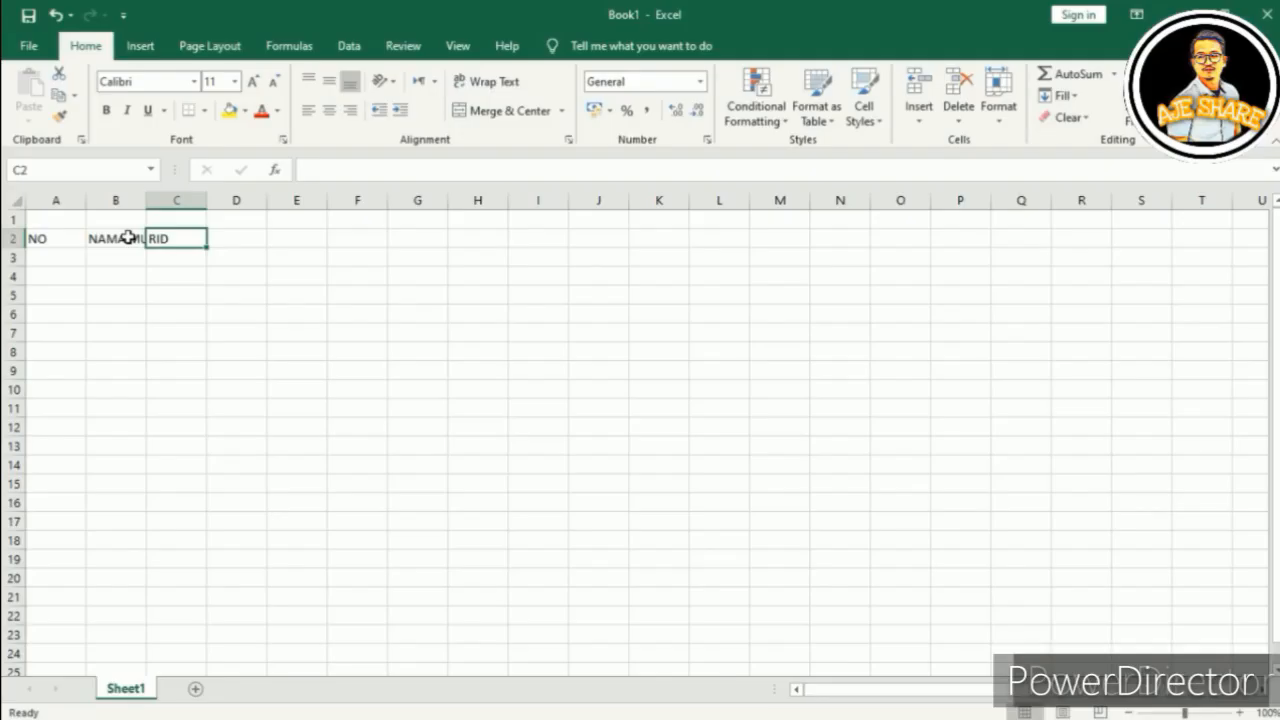
{"action": "type", "text": "DARJAH 2020"}
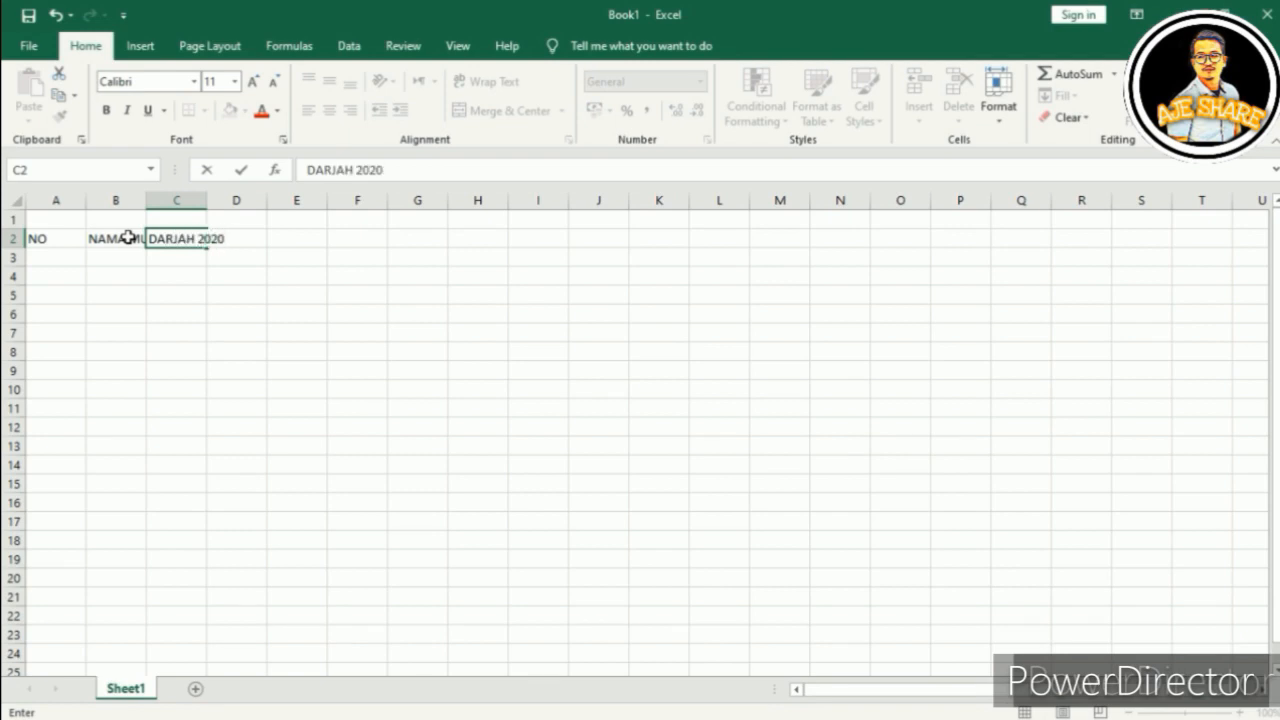
{"action": "key", "text": "Tab"}
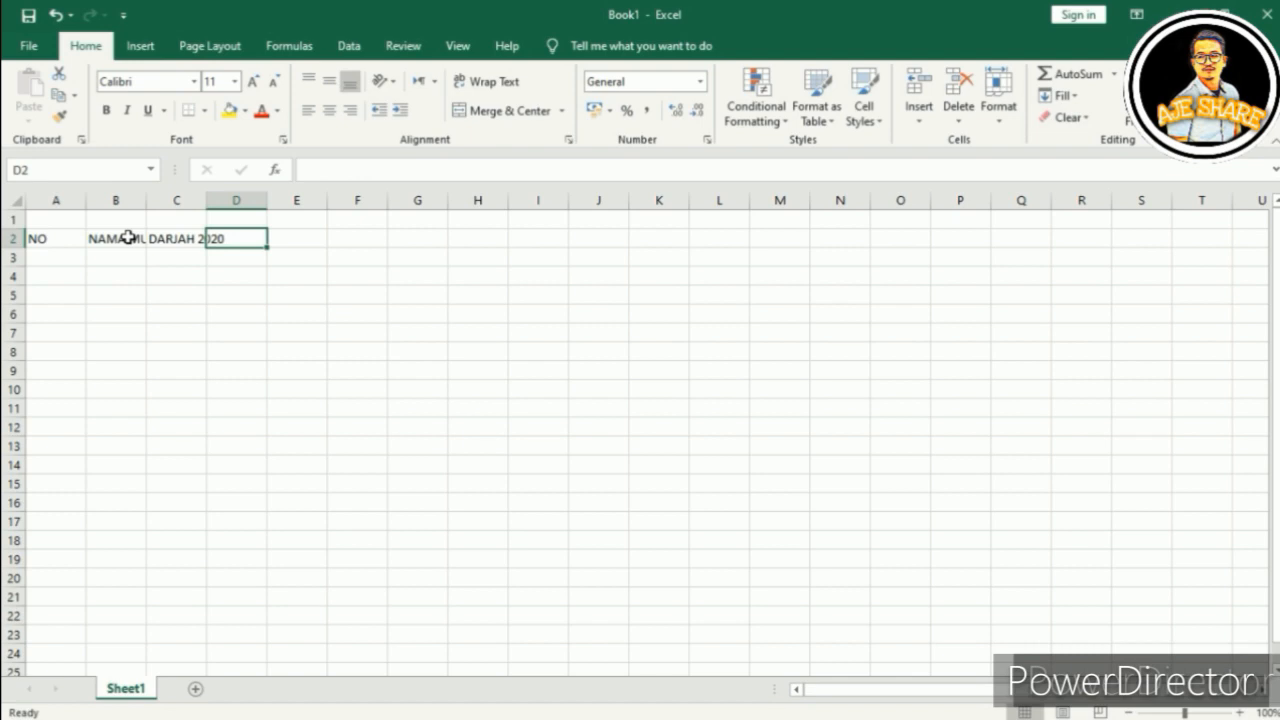
Step: Skip column D and enter BILIK, DARJAH, KELAS and MASA in E2 to H2
{"action": "key", "text": "Tab"}
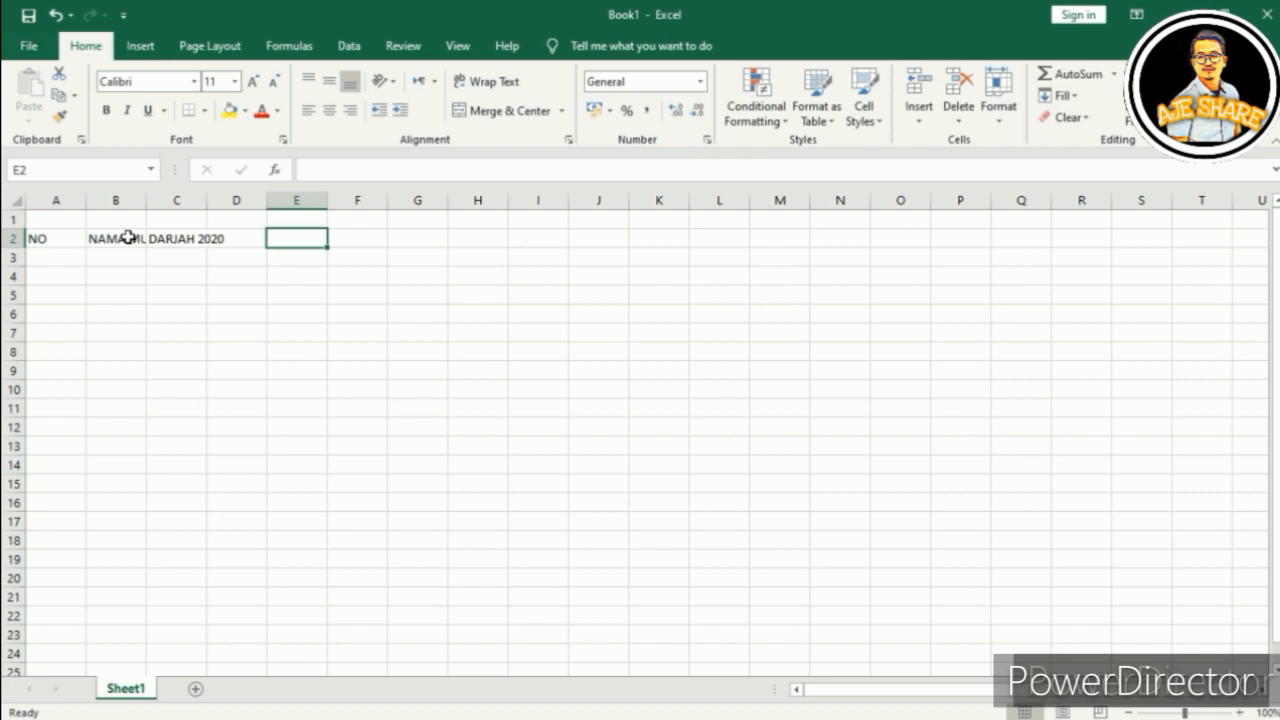
{"action": "type", "text": "BILIK"}
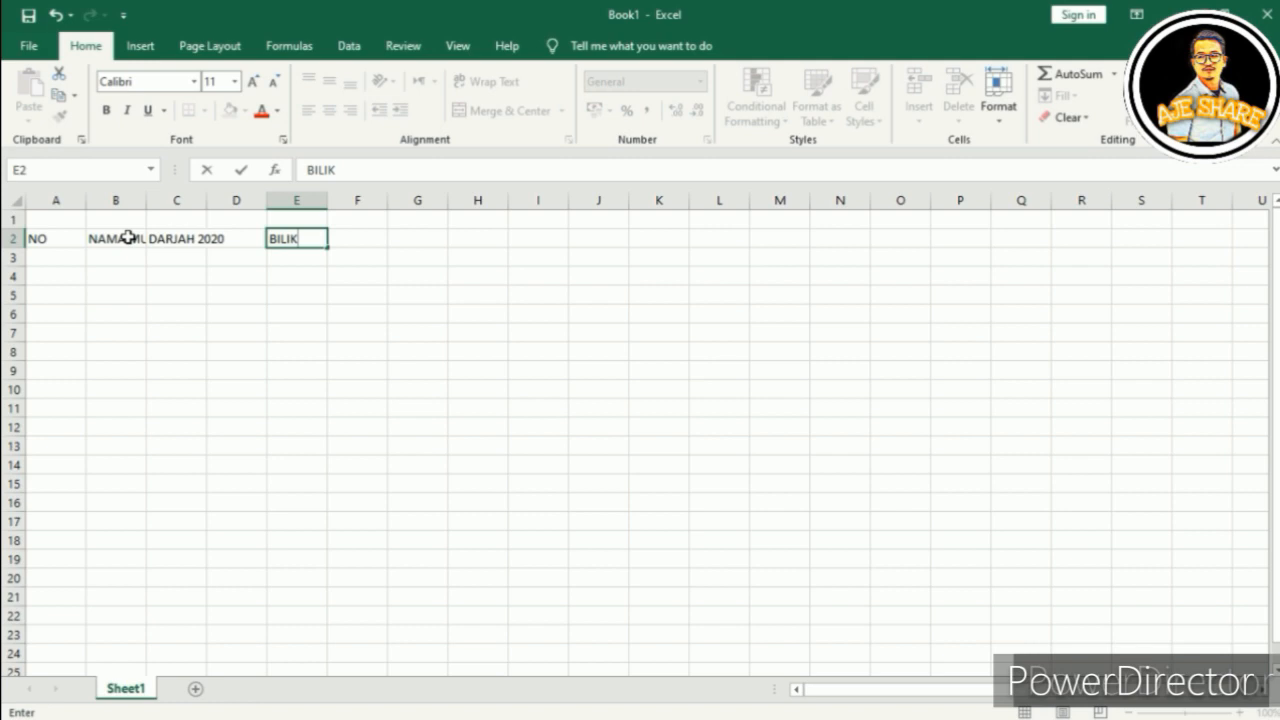
{"action": "key", "text": "Tab"}
{"action": "type", "text": "DAR"}
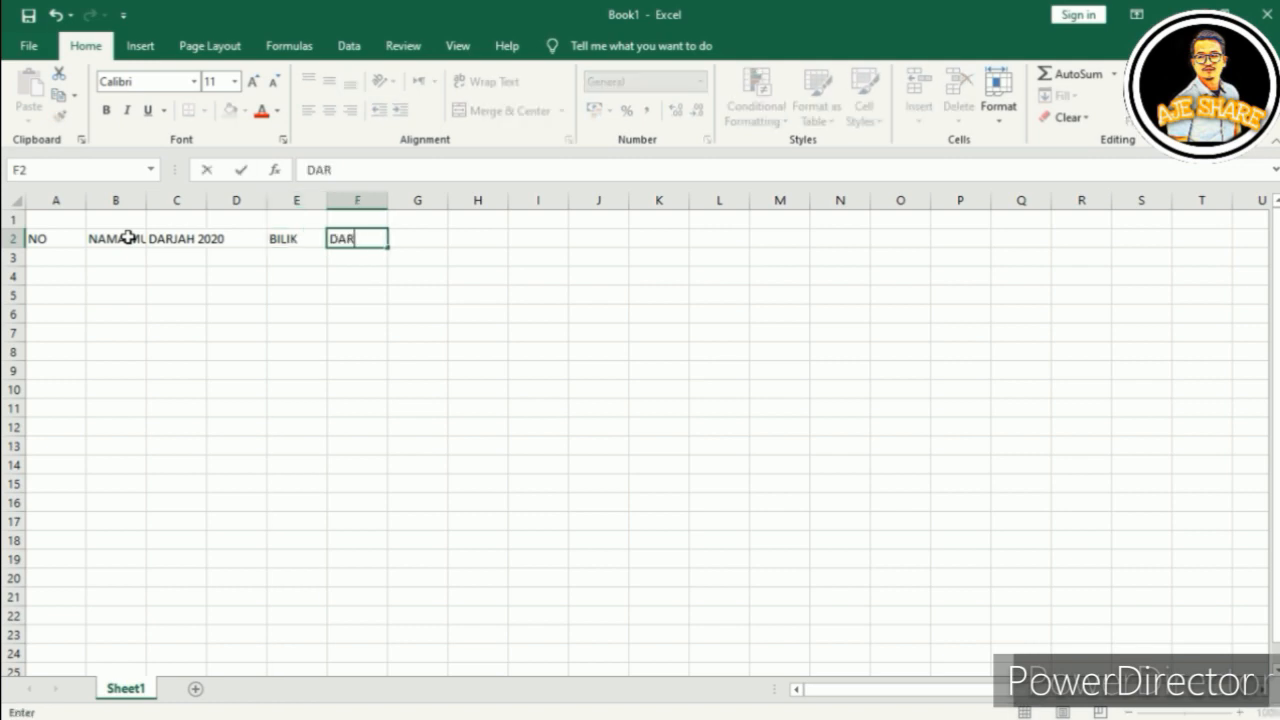
{"action": "type", "text": "JAH"}
{"action": "key", "text": "Tab"}
{"action": "type", "text": "KELAS"}
{"action": "key", "text": "Tab"}
{"action": "type", "text": "MASA"}
{"action": "key", "text": "Tab"}
Step: Add the GURU heading in I2 and resize columns A, B, C and I to fit
{"action": "type", "text": "GURU"}
{"action": "left_click", "coordinate": [212, 374]}
{"action": "left_click_drag", "start_coordinate": [86, 199], "coordinate": [58, 199]}
{"action": "left_click_drag", "start_coordinate": [118, 199], "coordinate": [311, 198]}
{"action": "left_click_drag", "start_coordinate": [433, 198], "coordinate": [418, 198]}
{"action": "left_click_drag", "start_coordinate": [598, 199], "coordinate": [757, 200]}
Step: Apply All Borders to the A–C block and the E–I block from row 2 down
{"action": "left_click_drag", "start_coordinate": [29, 238], "coordinate": [274, 671]}
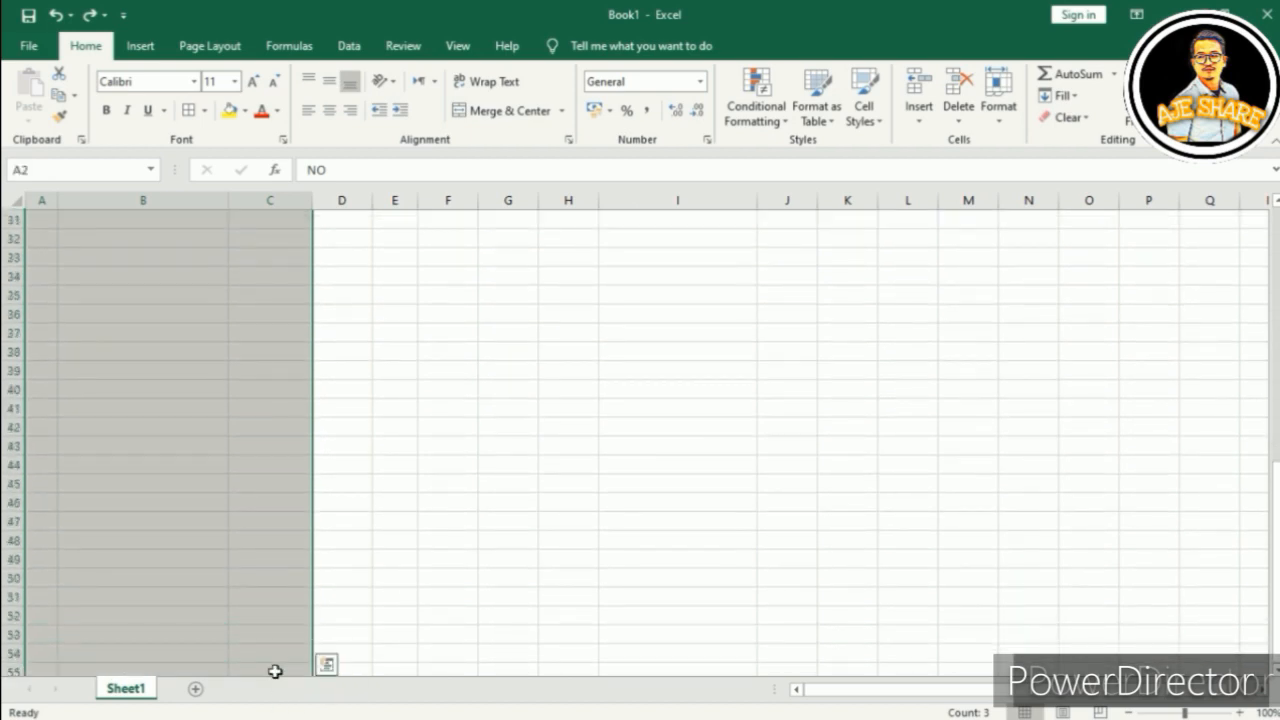
{"action": "left_click", "coordinate": [189, 113]}
{"action": "left_click_drag", "start_coordinate": [397, 237], "coordinate": [657, 631]}
{"action": "left_click", "coordinate": [184, 118]}
Step: Check the headings from BILIK across to GURU and back to NO and NAMA MURID
{"action": "scroll", "coordinate": [628, 423], "scroll_direction": "up", "scroll_amount": 11}
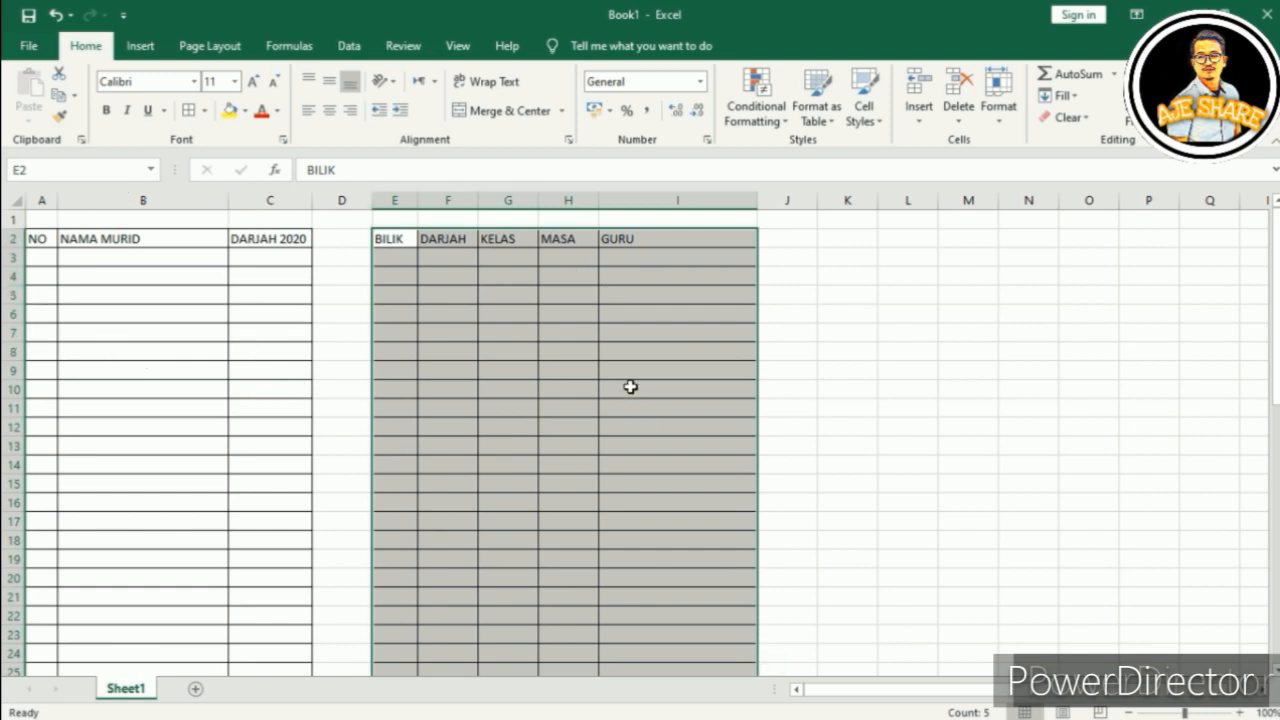
{"action": "left_click", "coordinate": [447, 388]}
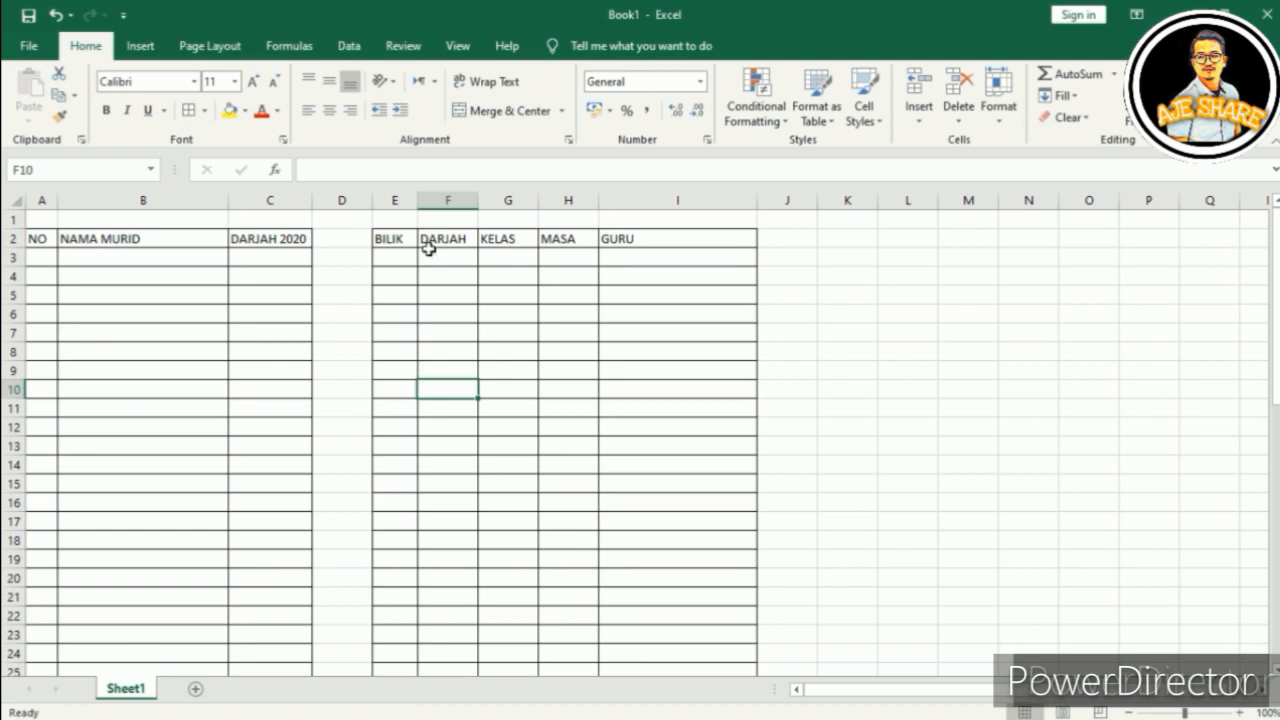
{"action": "left_click", "coordinate": [389, 254]}
{"action": "key", "text": "Up"}
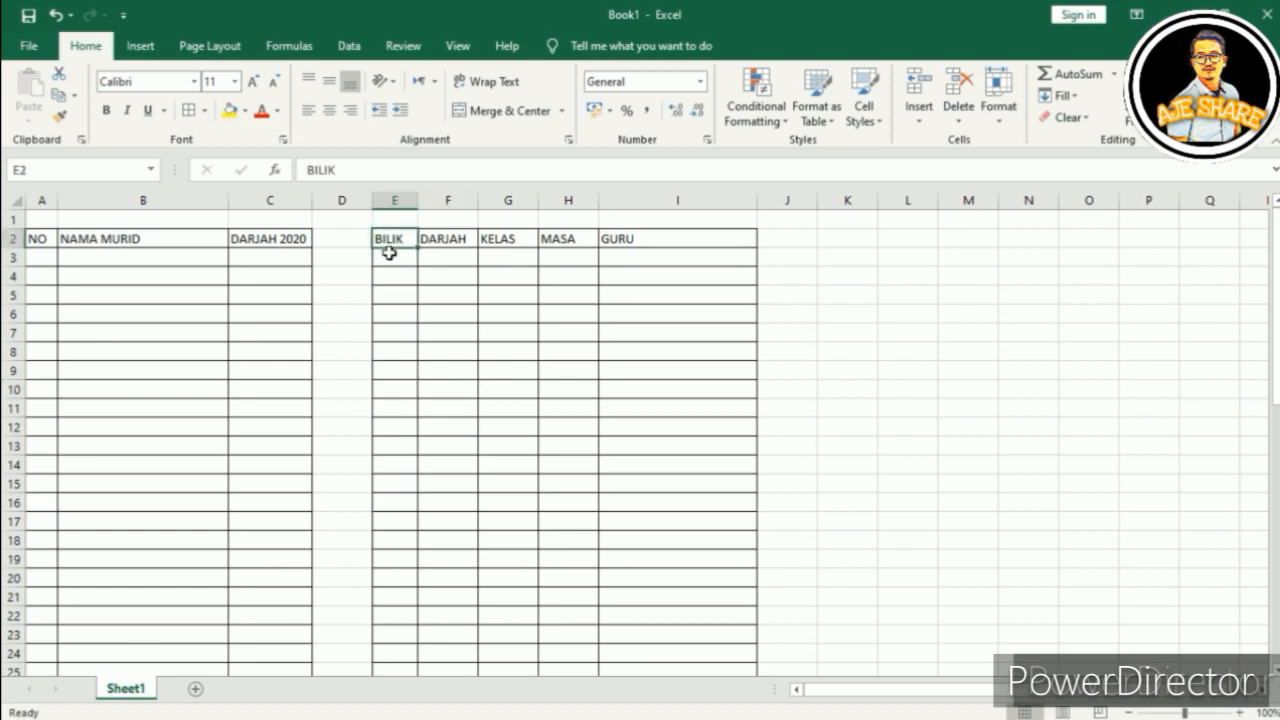
{"action": "key", "text": "Right"}
{"action": "key", "text": "Right"}
{"action": "key", "text": "Right"}
{"action": "key", "text": "Right"}
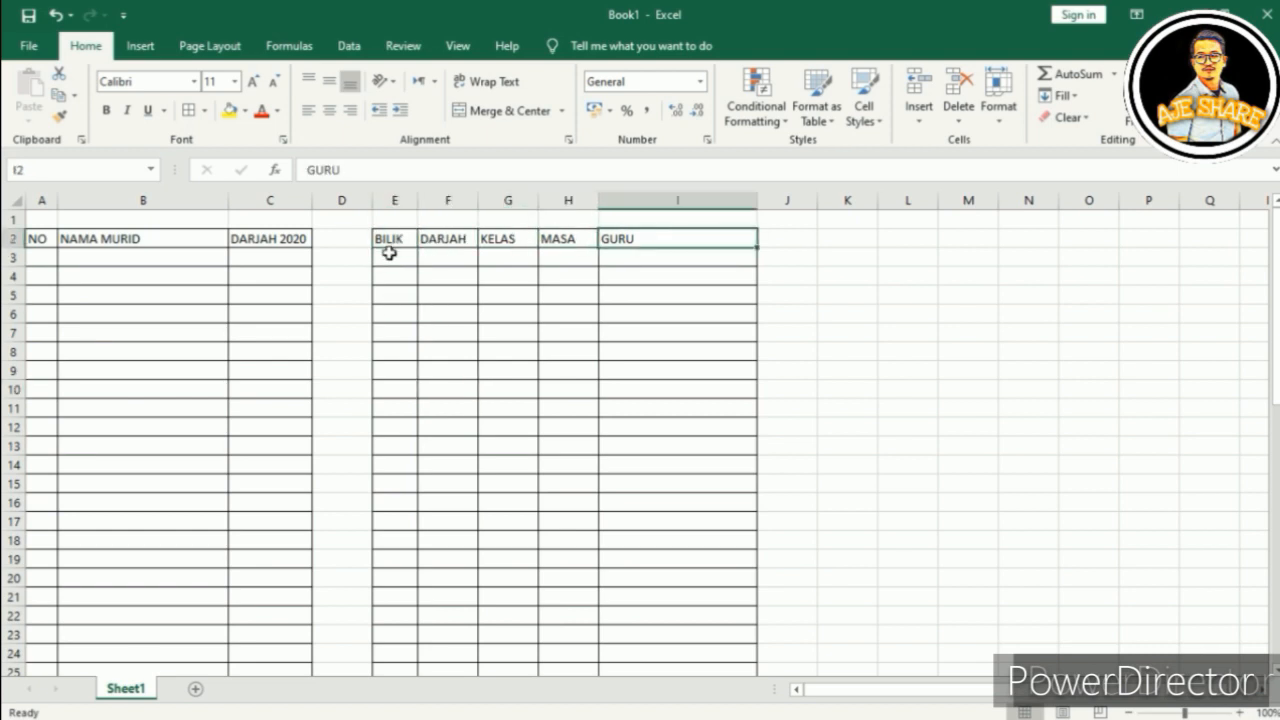
{"action": "key", "text": "Left"}
{"action": "key", "text": "Left"}
{"action": "key", "text": "Left"}
{"action": "key", "text": "Left"}
{"action": "key", "text": "Left"}
{"action": "key", "text": "Left"}
{"action": "key", "text": "Left"}
{"action": "key", "text": "Left"}
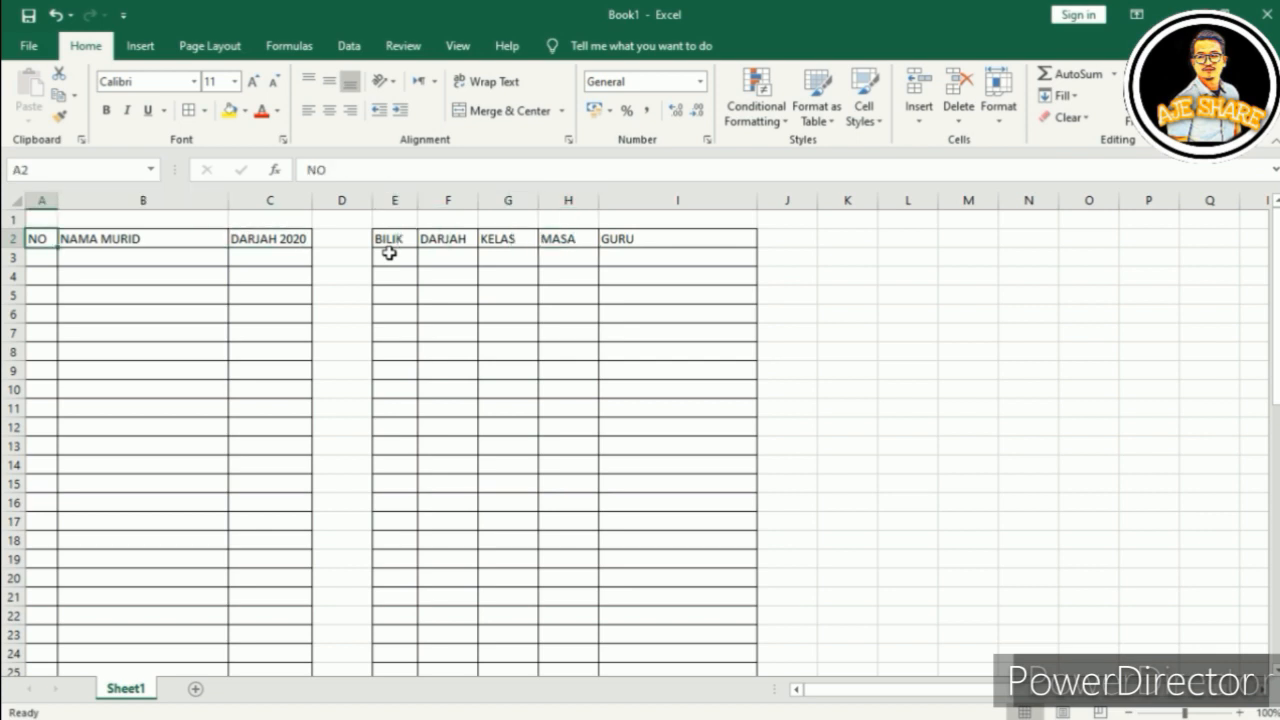
{"action": "left_click", "coordinate": [114, 242]}
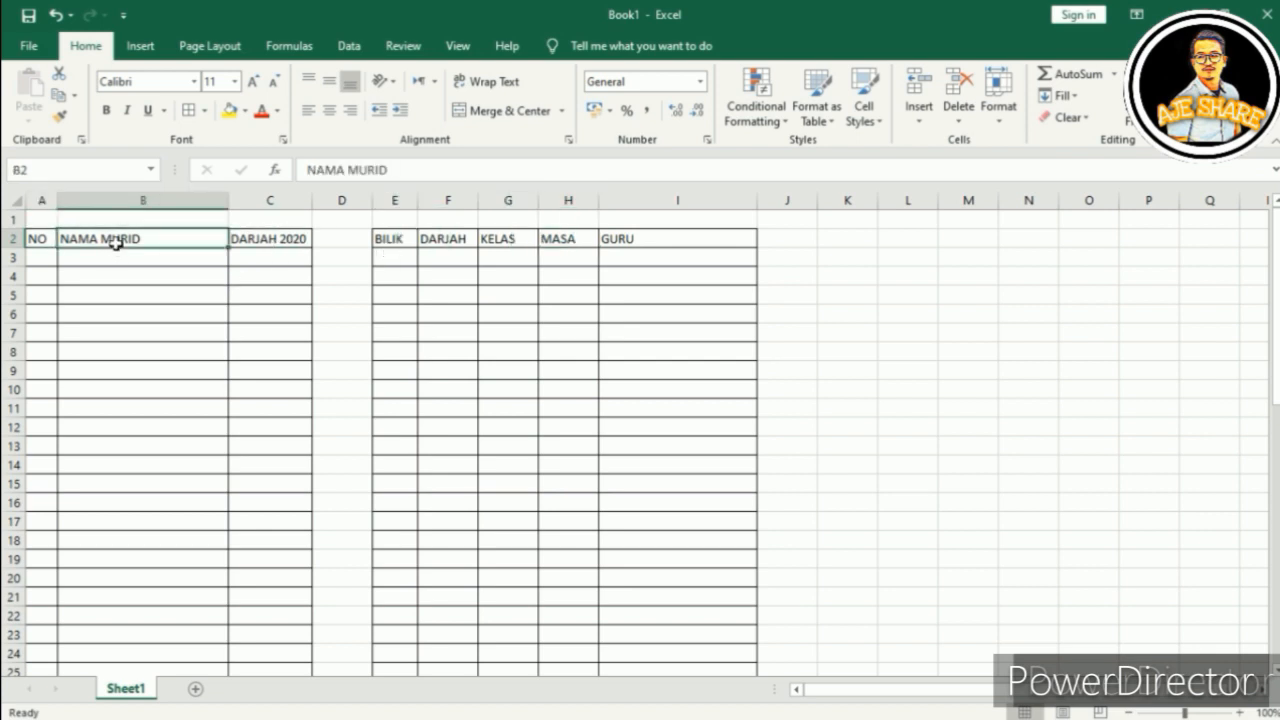
{"action": "left_click", "coordinate": [170, 471]}
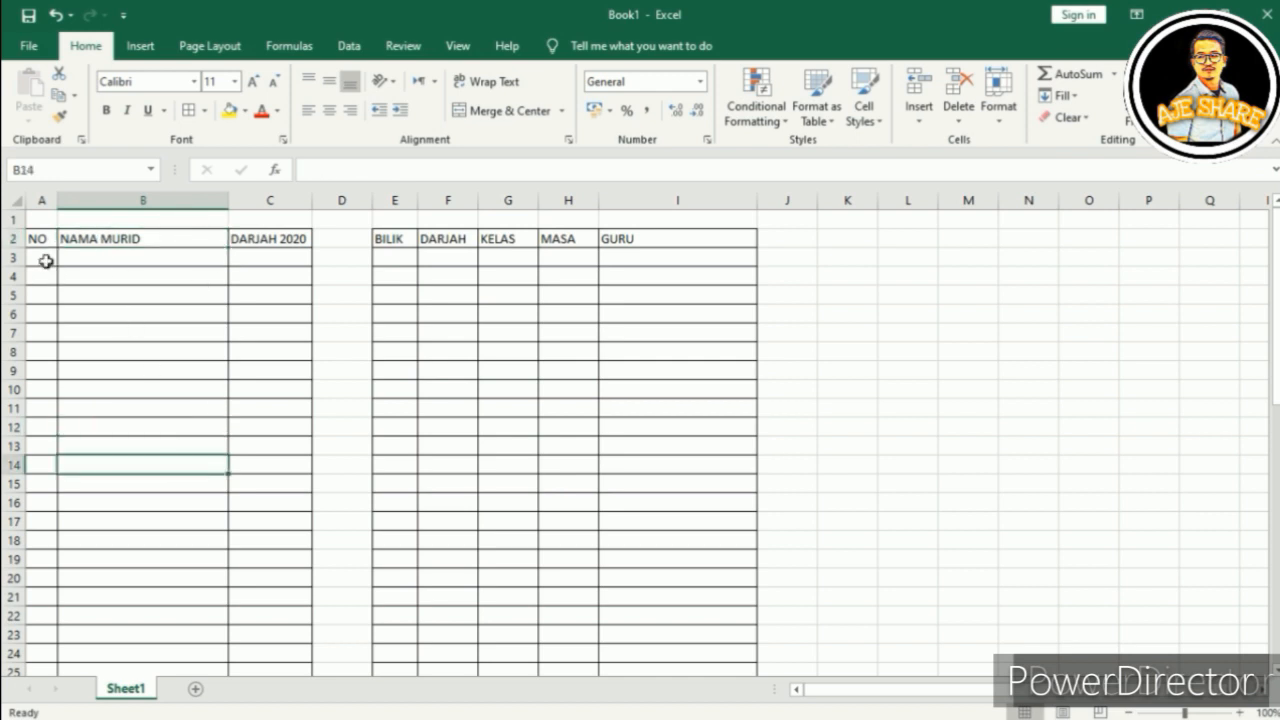
Step: Fill row 3: number 1, a student's name, 3 AD-DUHA, room 24, DARJAH 4, AN-NABA, 3.30-6.30, and the teacher's name
{"action": "left_click", "coordinate": [44, 261]}
{"action": "type", "text": "1"}
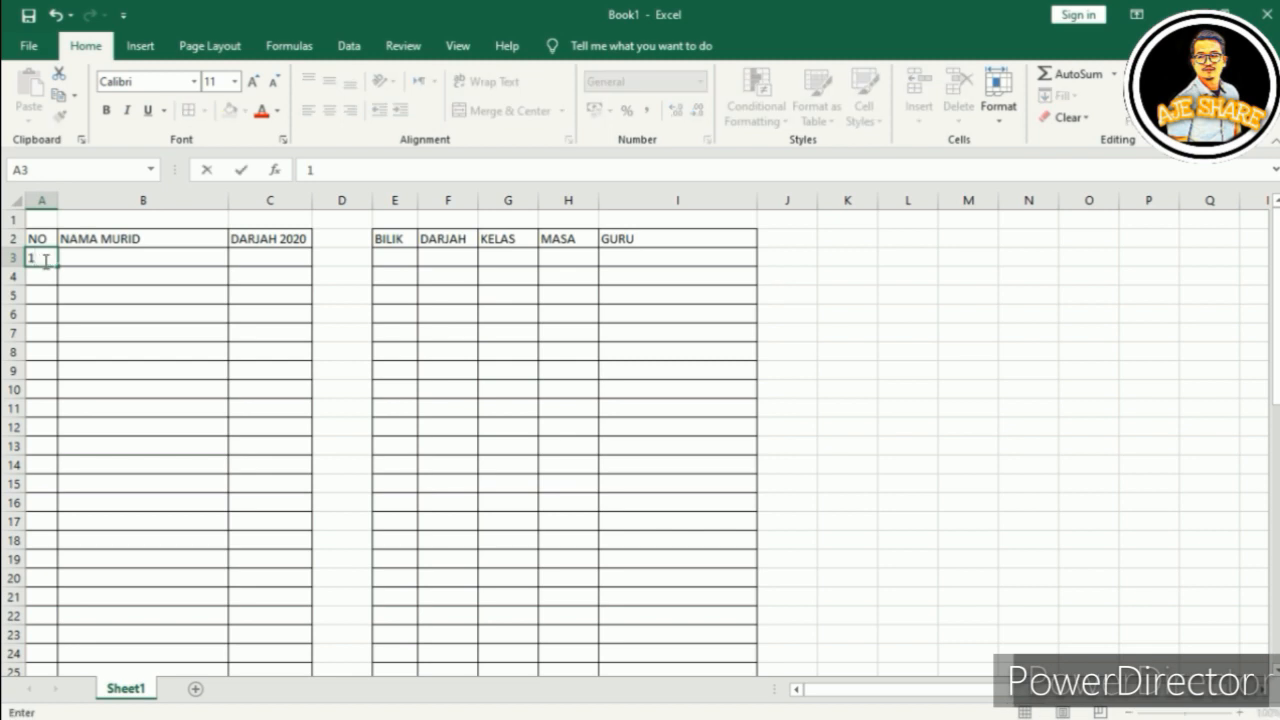
{"action": "key", "text": "Tab"}
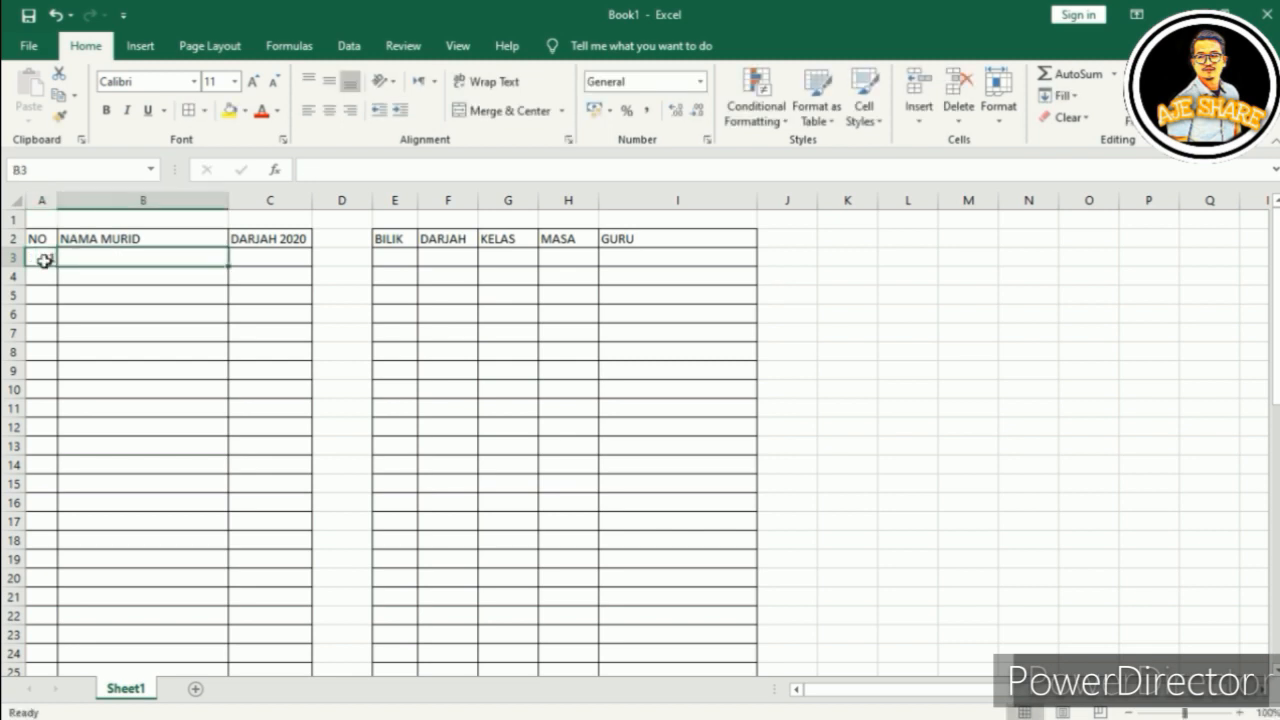
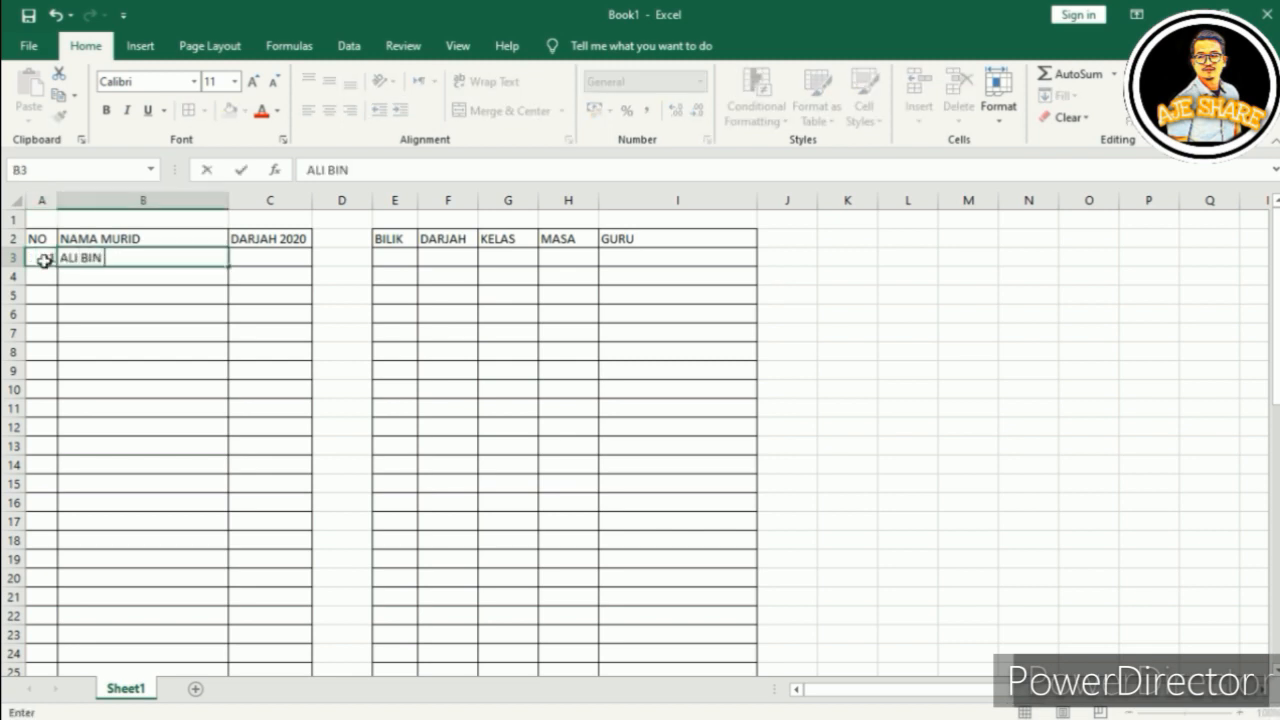
{"action": "key", "text": "Tab"}
{"action": "type", "text": "3"}
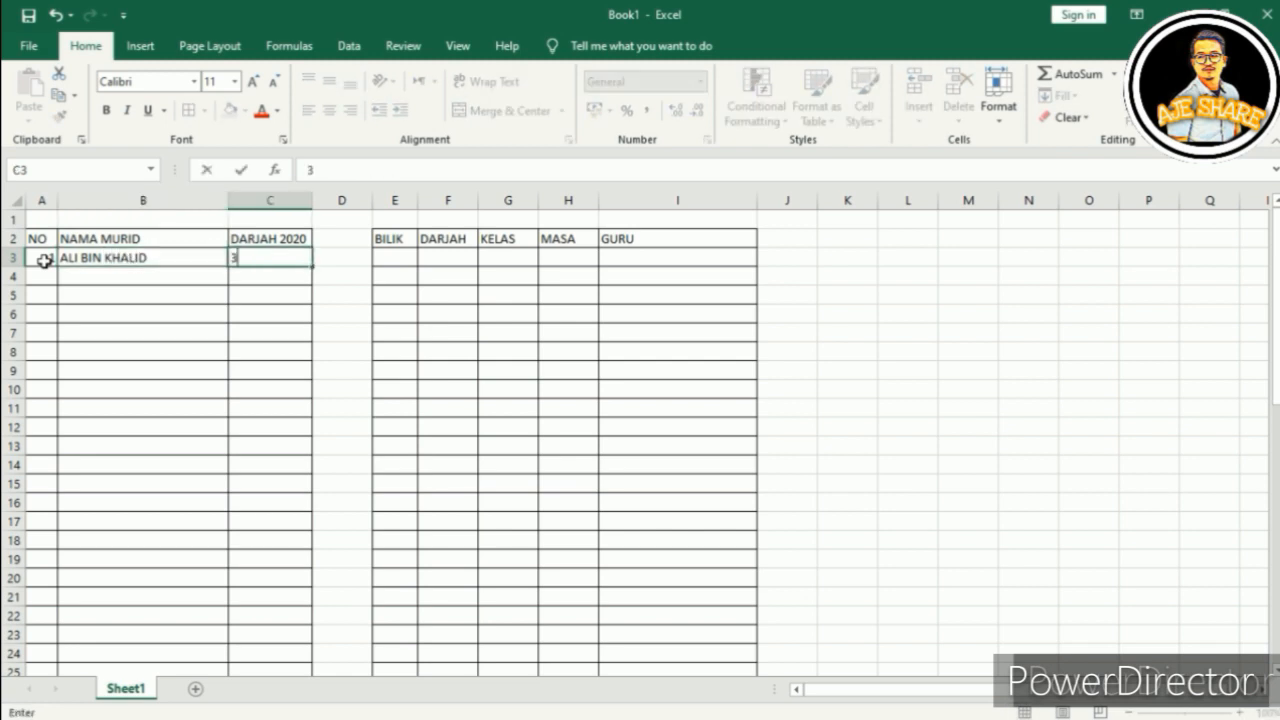
{"action": "type", "text": " AD-DUHA"}
{"action": "key", "text": "Tab"}
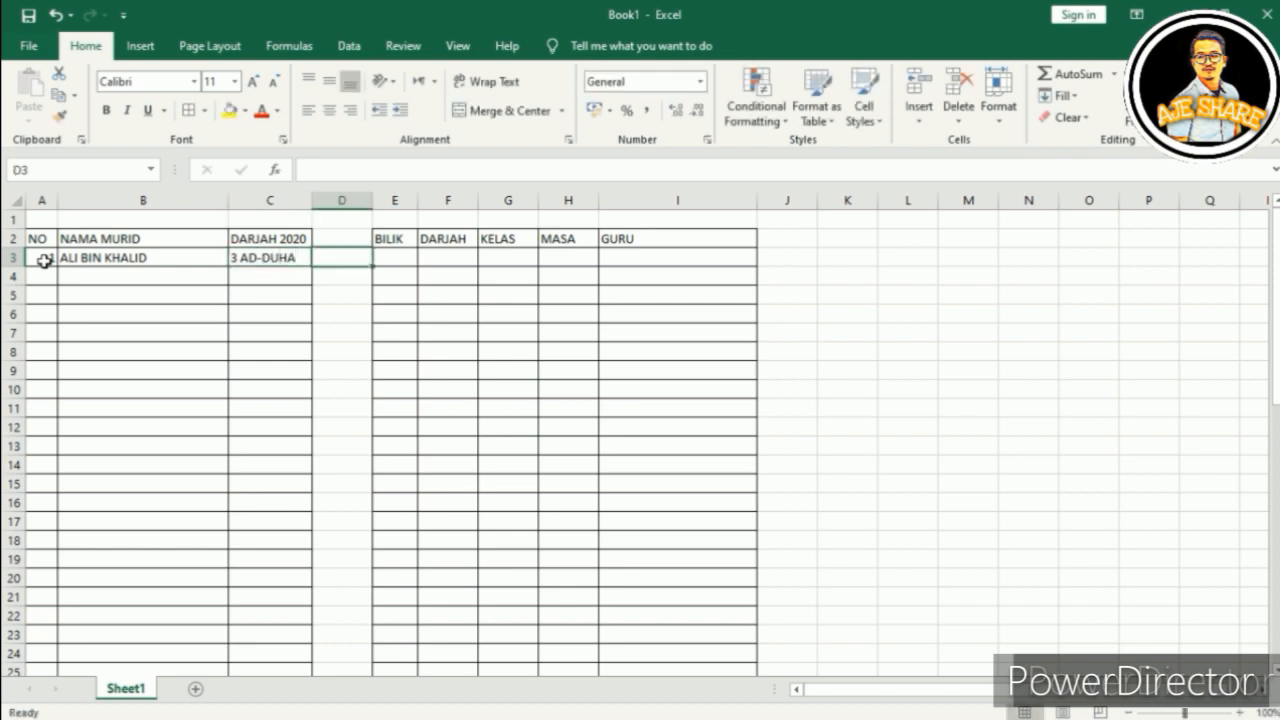
{"action": "key", "text": "Tab"}
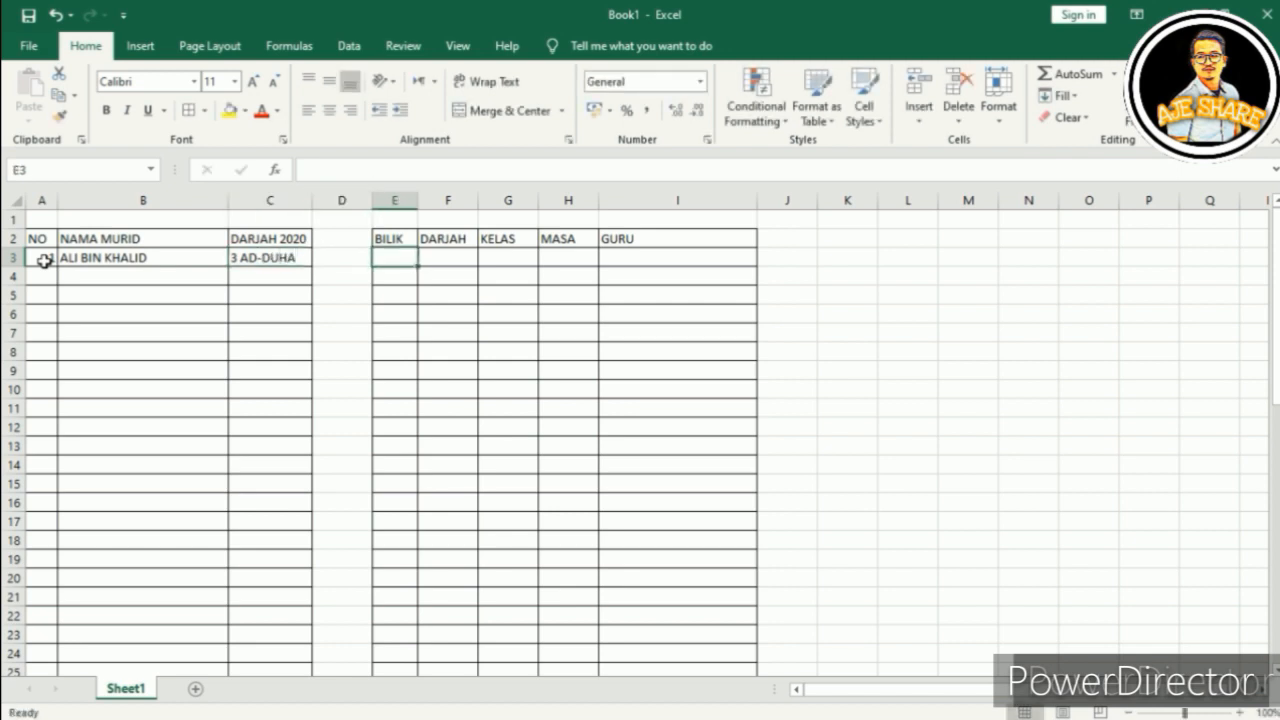
{"action": "type", "text": "24"}
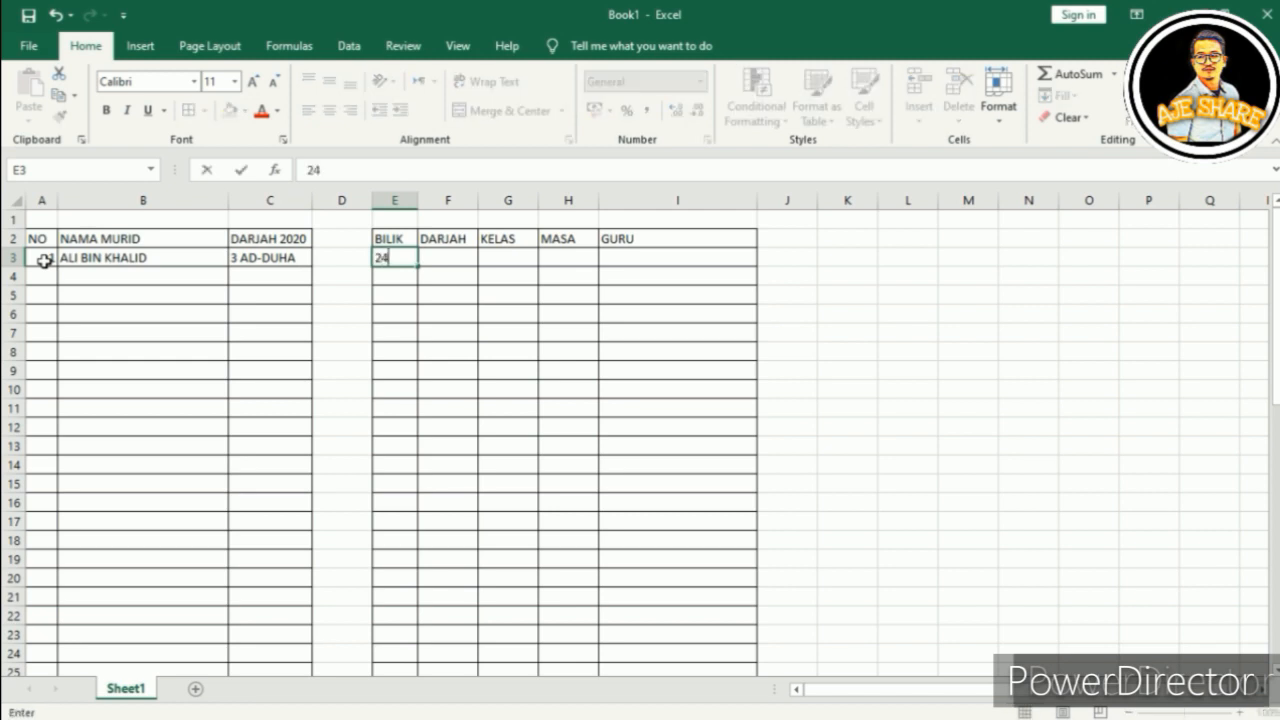
{"action": "key", "text": "Tab"}
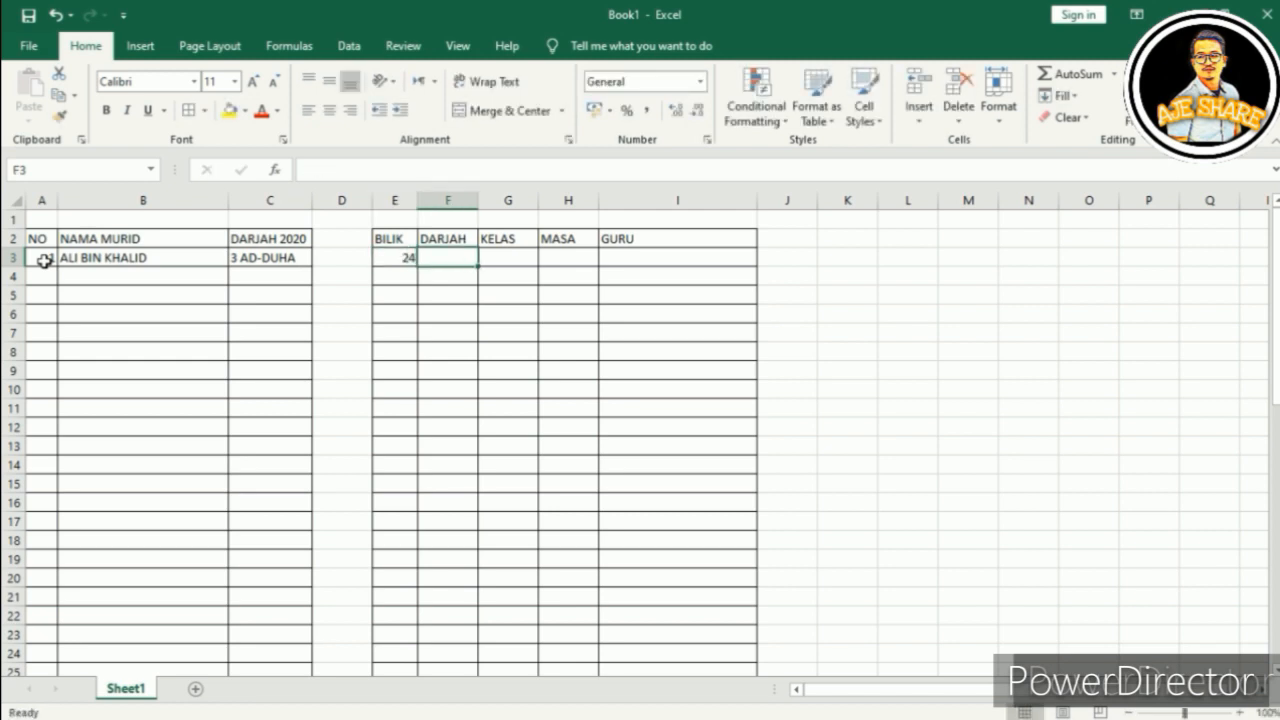
{"action": "type", "text": "4"}
{"action": "key", "text": "Tab"}
{"action": "type", "text": "AN-NABA"}
{"action": "key", "text": "Tab"}
{"action": "type", "text": "3.30-6.30"}
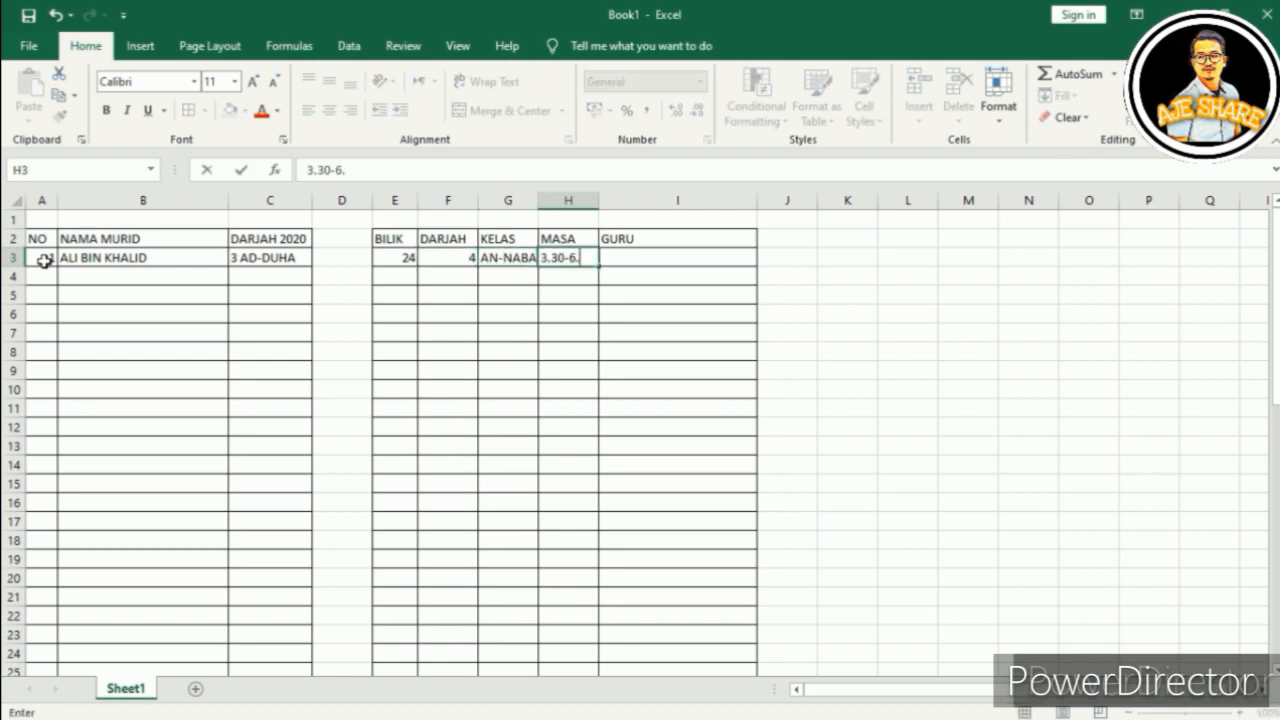
{"action": "key", "text": "Tab"}
{"action": "key", "text": "Return"}
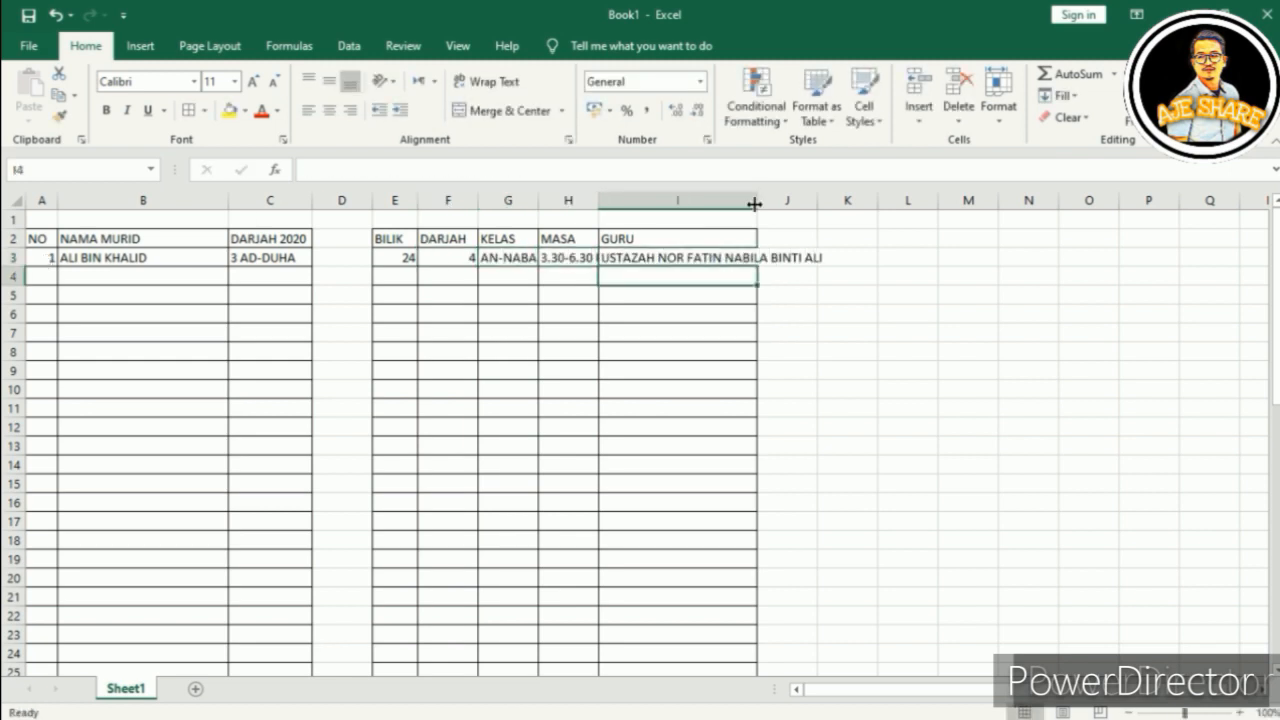
{"action": "double_click", "coordinate": [757, 201]}
Step: Fill row 4: number 2, a student's name, 5 AL-WAQI'AH, room 12, DARJAH 6, AS-SAJADAH
{"action": "left_click", "coordinate": [37, 275]}
{"action": "type", "text": "2"}
{"action": "key", "text": "Tab"}
{"action": "key", "text": "Tab"}
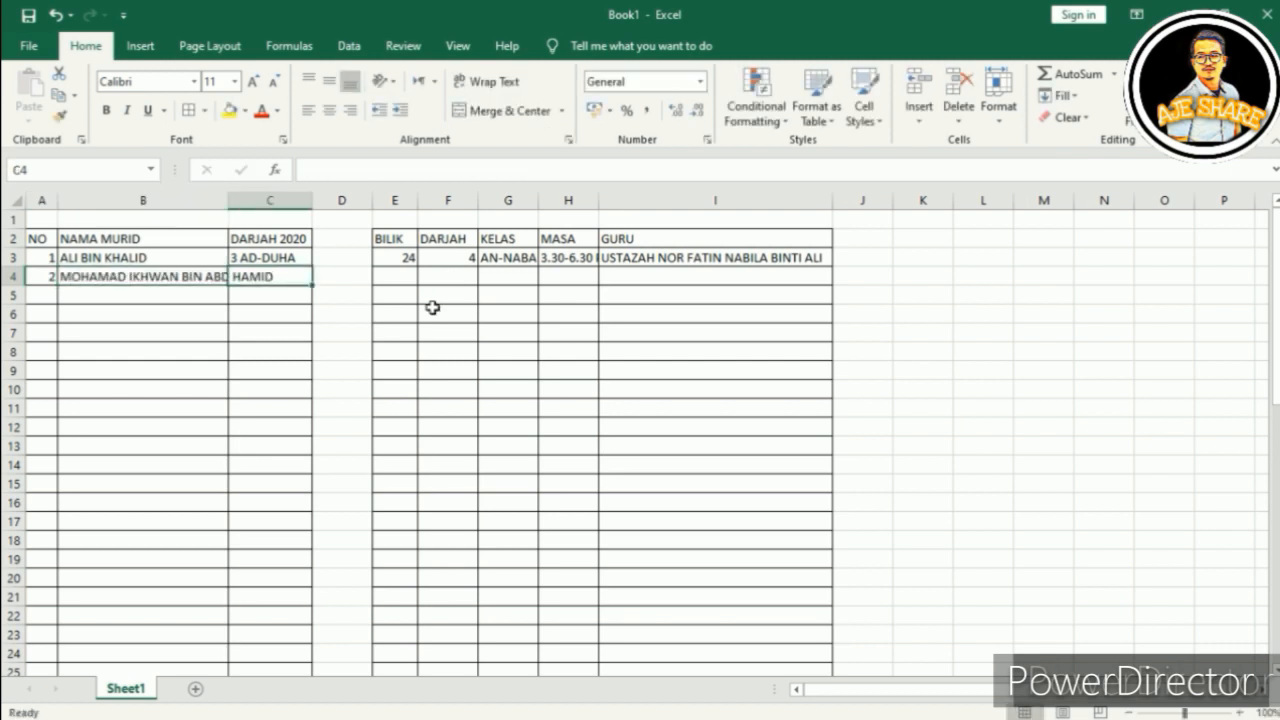
{"action": "double_click", "coordinate": [228, 201]}
{"action": "type", "text": "5 AL-WAQI'AH"}
{"action": "key", "text": "Tab"}
{"action": "key", "text": "Tab"}
{"action": "type", "text": "12"}
{"action": "key", "text": "Tab"}
{"action": "type", "text": "6"}
{"action": "key", "text": "Tab"}
{"action": "type", "text": "AS-SAJADAH"}
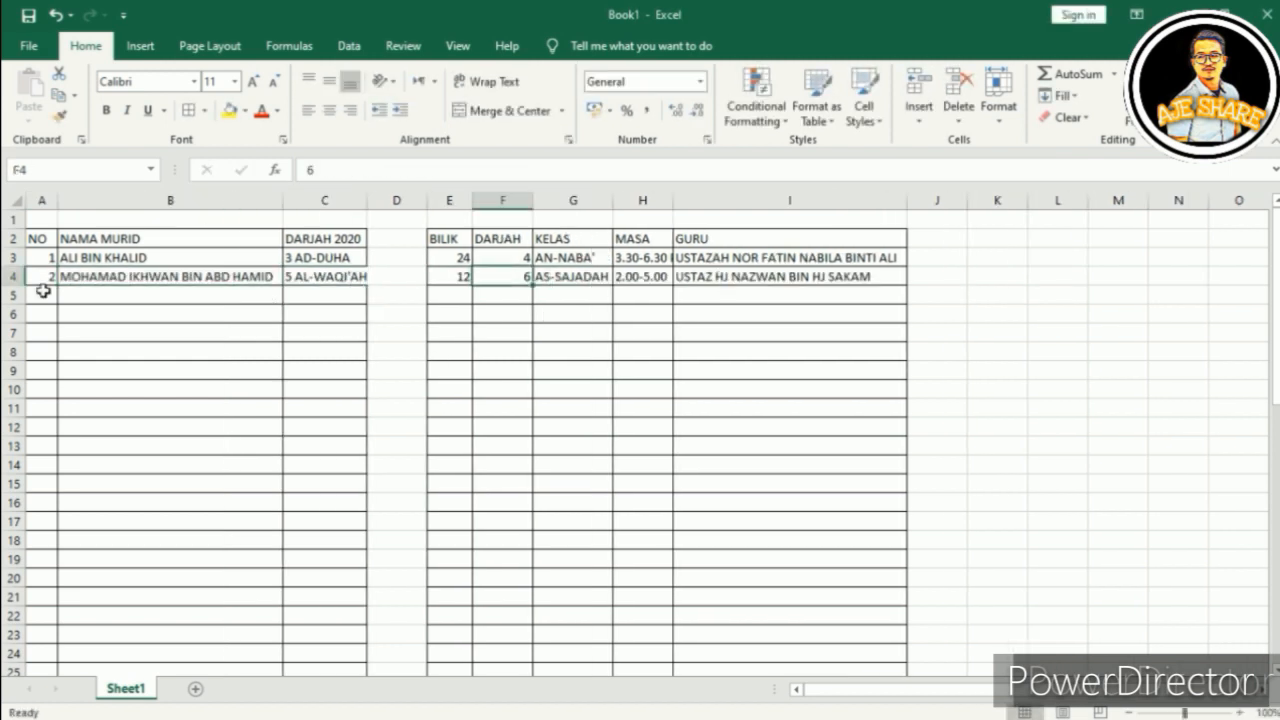
Step: Fill row 5: number 3, a student's name, 2 AR-RAHMAN, 6, 3, AL-FURQAN, 2.00-5.00 PTG
{"action": "left_click", "coordinate": [43, 291]}
{"action": "type", "text": "3"}
{"action": "key", "text": "Tab"}
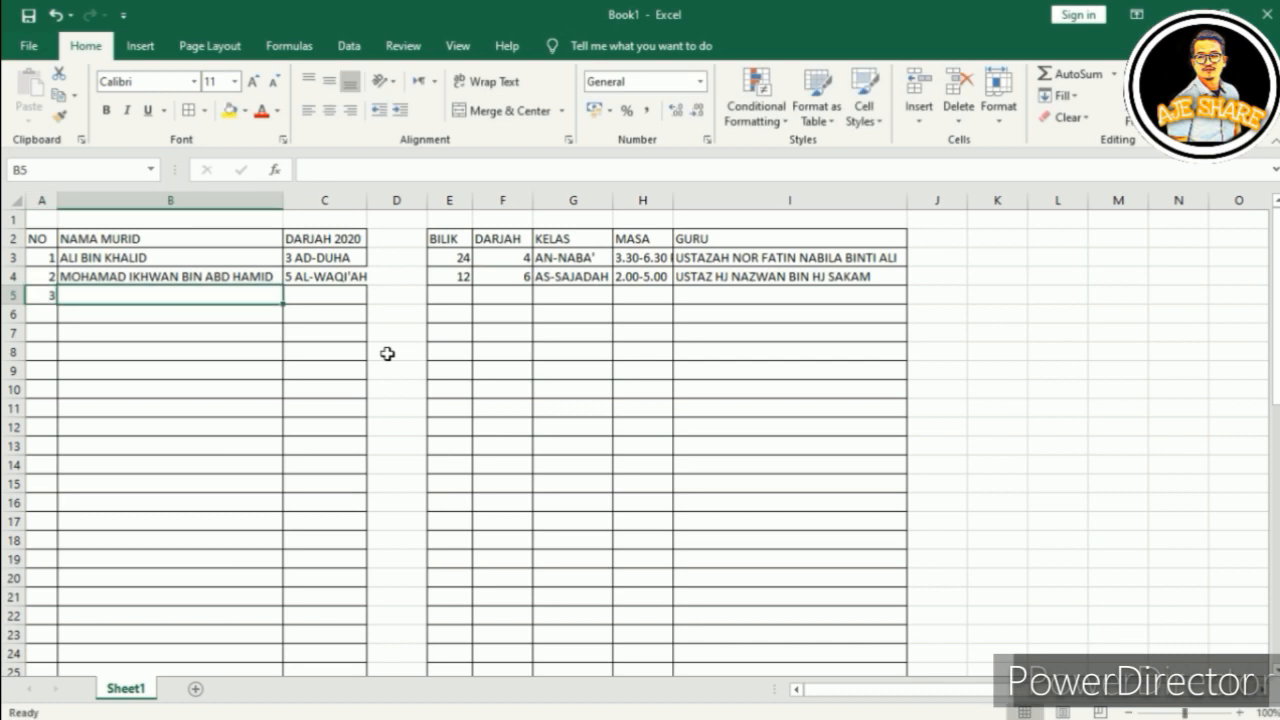
{"action": "key", "text": "Tab"}
{"action": "type", "text": "2 AR-RAHMAN"}
{"action": "key", "text": "Tab"}
{"action": "key", "text": "Tab"}
{"action": "type", "text": "6"}
{"action": "key", "text": "Tab"}
{"action": "type", "text": "3"}
{"action": "key", "text": "Tab"}
{"action": "type", "text": "FU"}
{"action": "key", "text": "BackSpace"}
{"action": "key", "text": "BackSpace"}
{"action": "type", "text": "AL-FURQAN"}
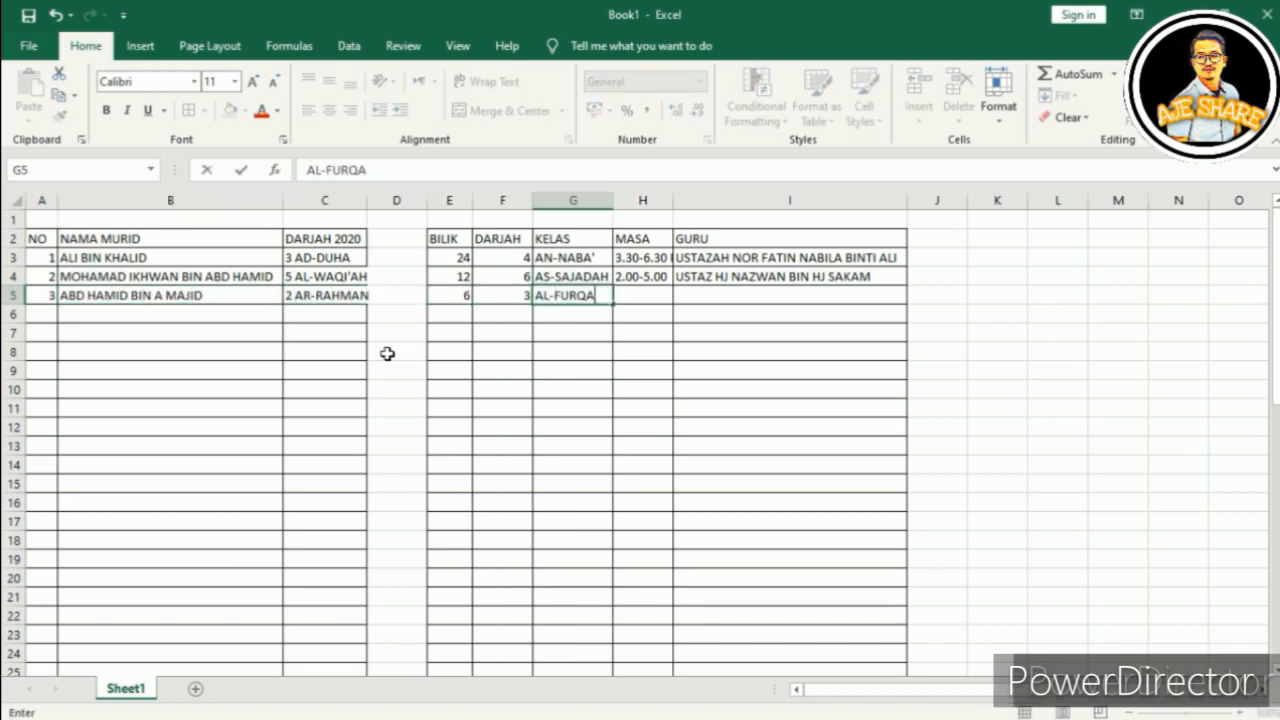
{"action": "key", "text": "Tab"}
{"action": "type", "text": "2.00-5.00"}
{"action": "key", "text": "Tab"}
{"action": "type", "text": "PTG"}
{"action": "key", "text": "Up"}
{"action": "key", "text": "Left"}
Step: Append PTG to the session time in H4 and fit column H's width
{"action": "double_click", "coordinate": [666, 277]}
{"action": "type", "text": "PTG"}
{"action": "key", "text": "Return"}
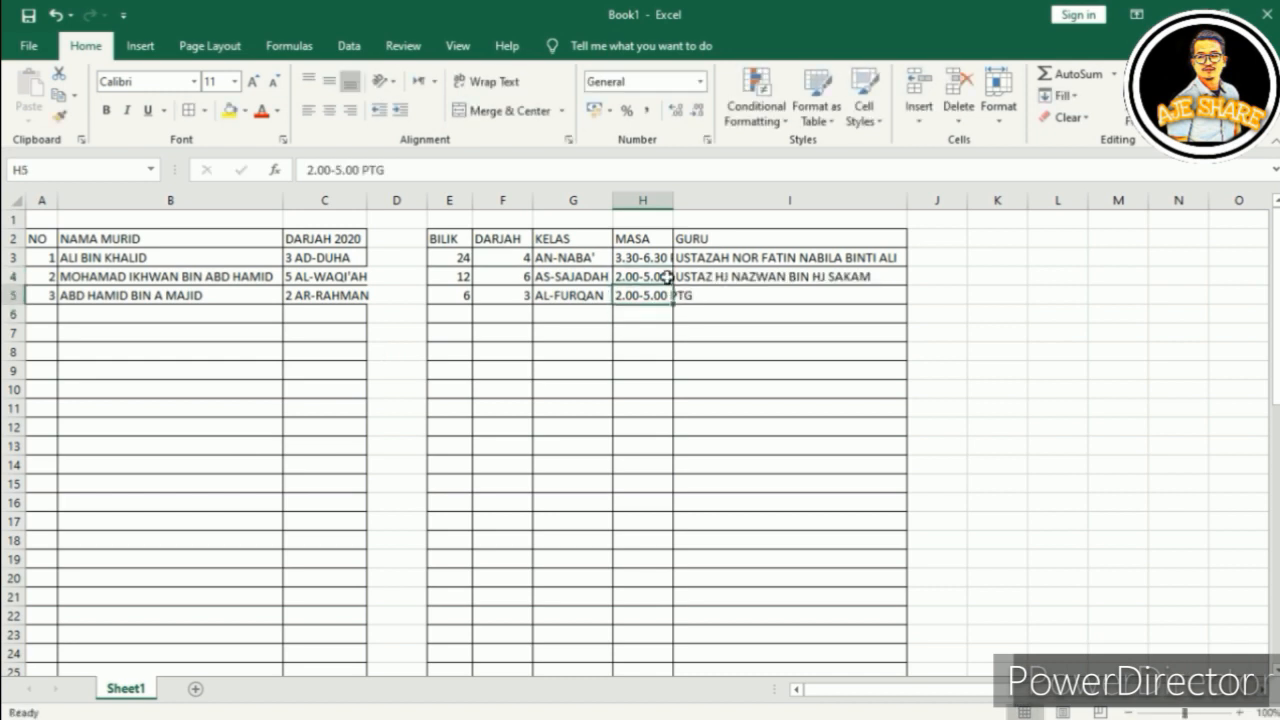
{"action": "double_click", "coordinate": [673, 200]}
Step: Enter the teacher's name for the third student in I5
{"action": "left_click", "coordinate": [732, 292]}
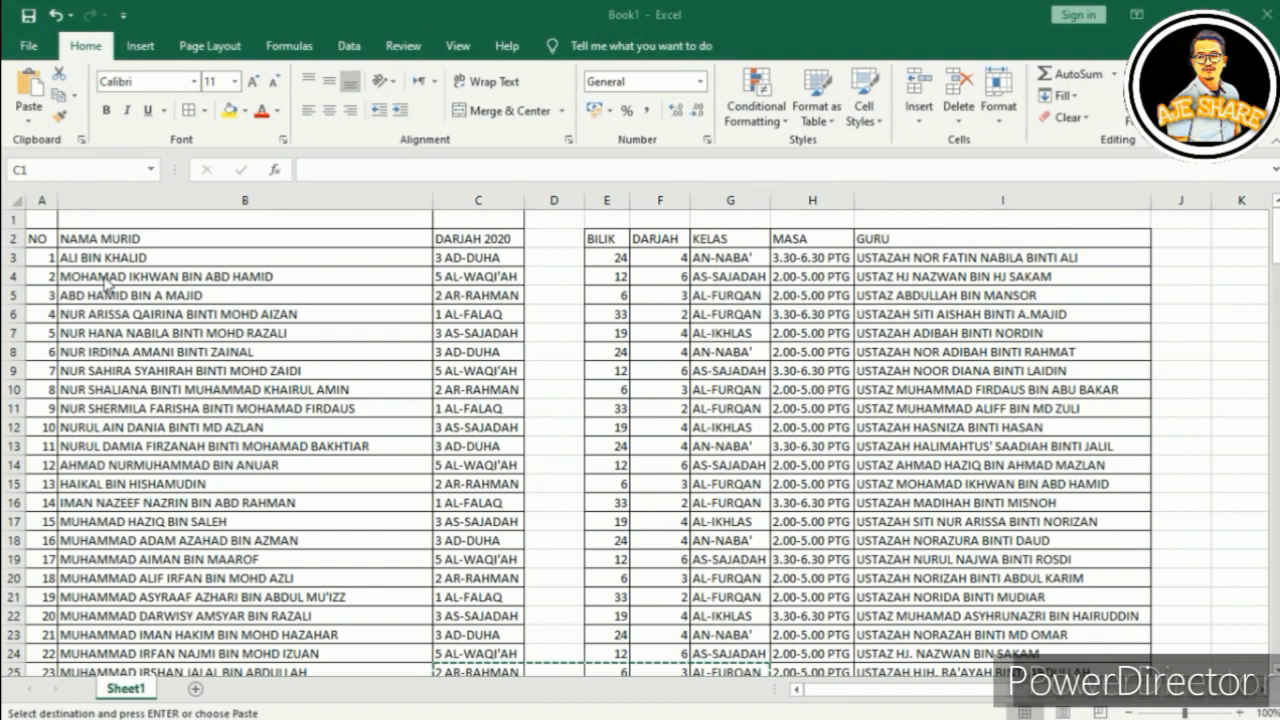
Step: Centre the whole worksheet, then undo the sheet-wide centring
{"action": "left_click", "coordinate": [17, 199]}
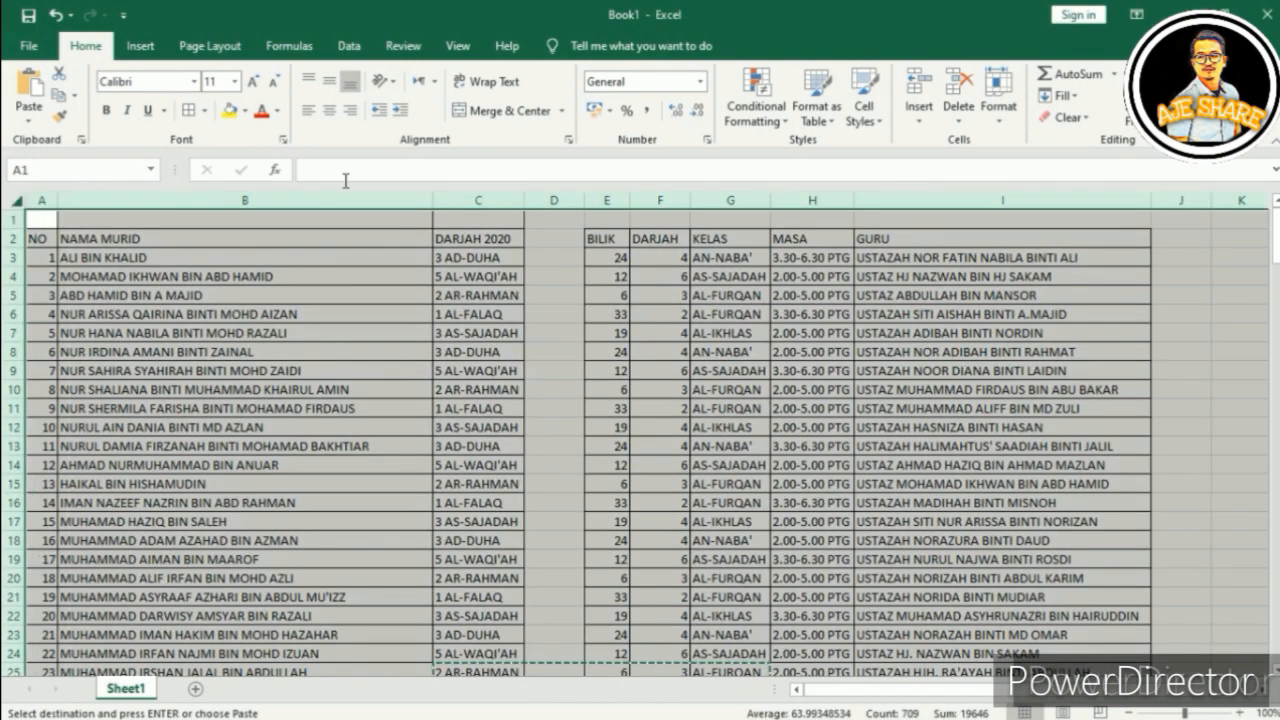
{"action": "left_click", "coordinate": [330, 110]}
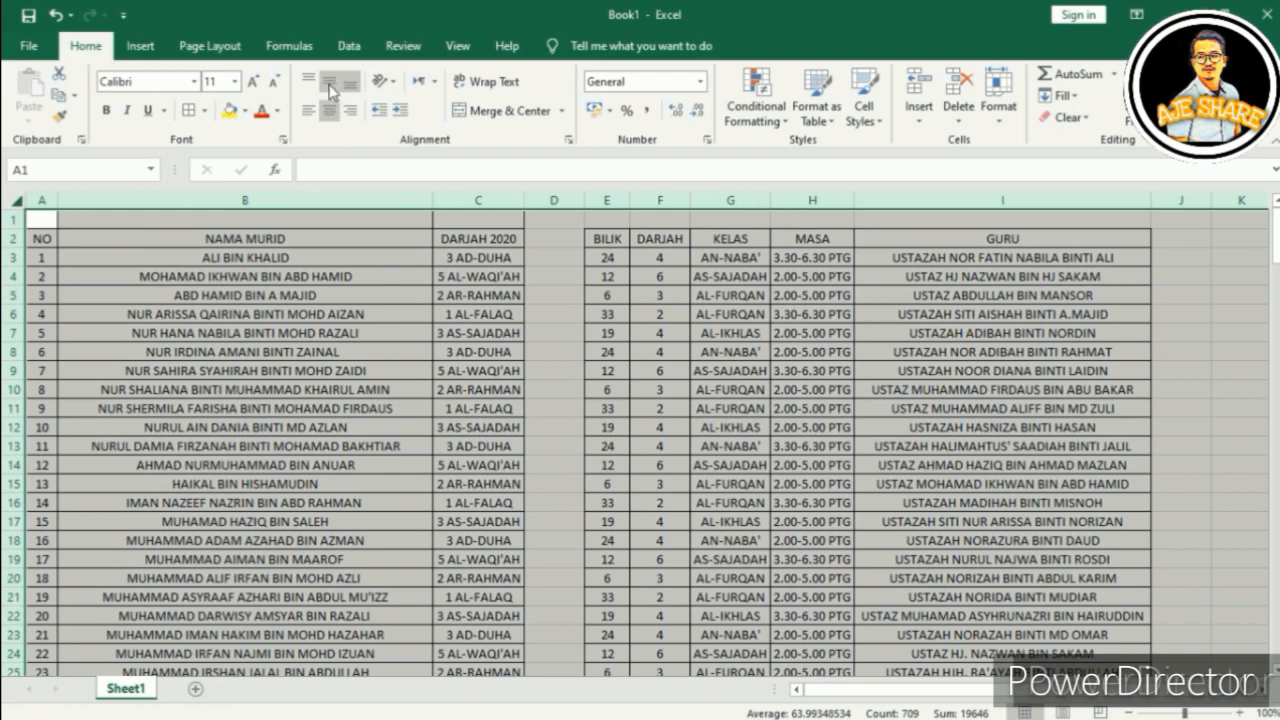
{"action": "left_click", "coordinate": [55, 14]}
{"action": "key", "text": "ctrl+c"}
{"action": "left_click", "coordinate": [158, 312]}
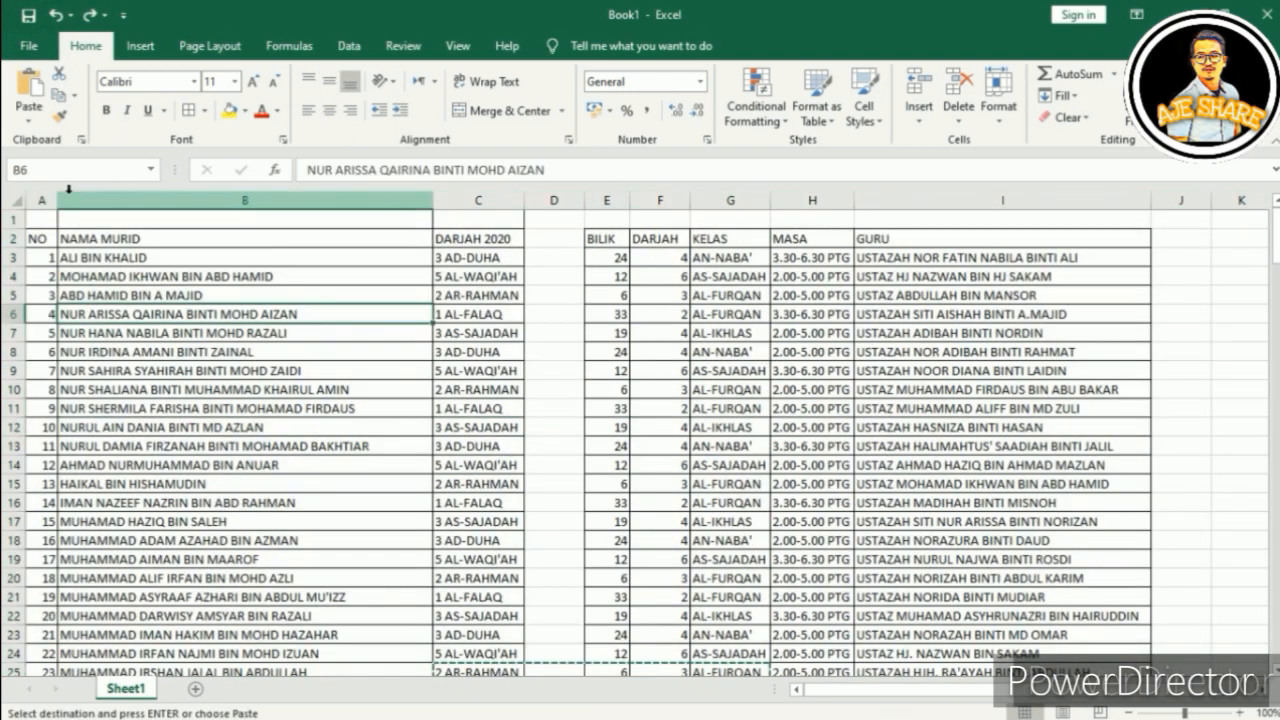
Step: Centre-align columns A, C and E through I
{"action": "left_click", "coordinate": [41, 200]}
{"action": "left_click", "coordinate": [329, 110]}
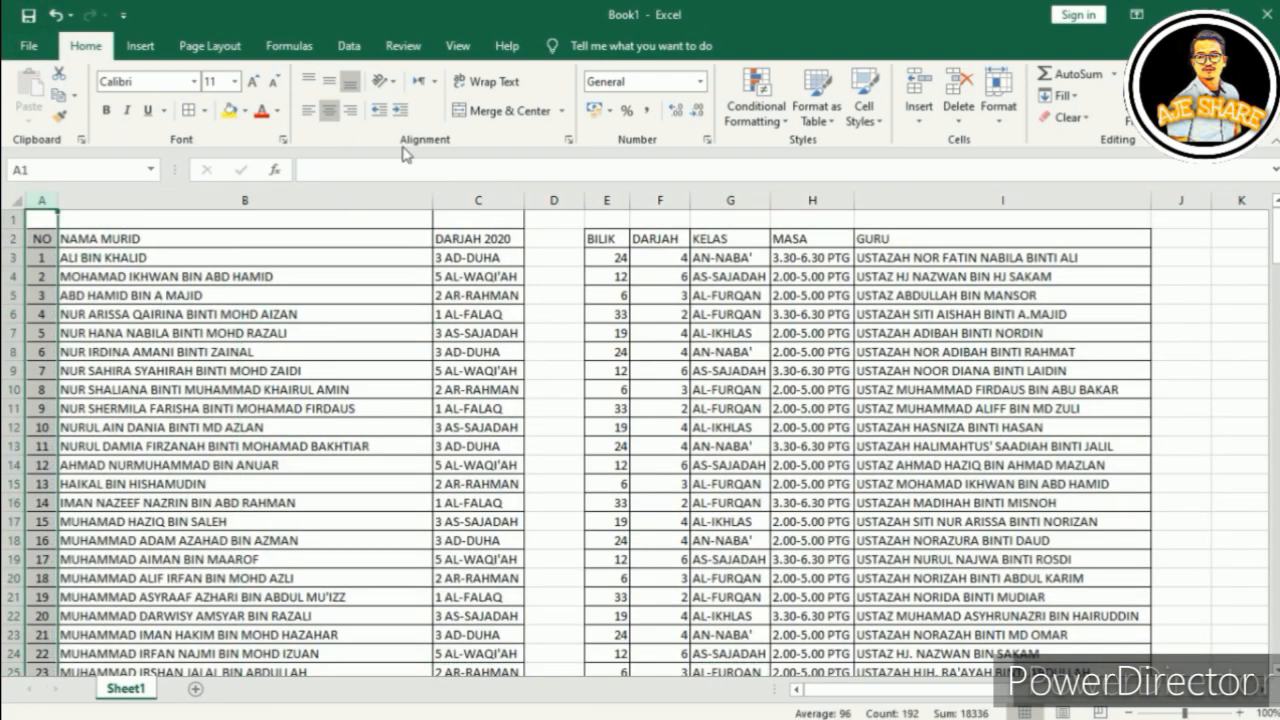
{"action": "left_click", "coordinate": [483, 199]}
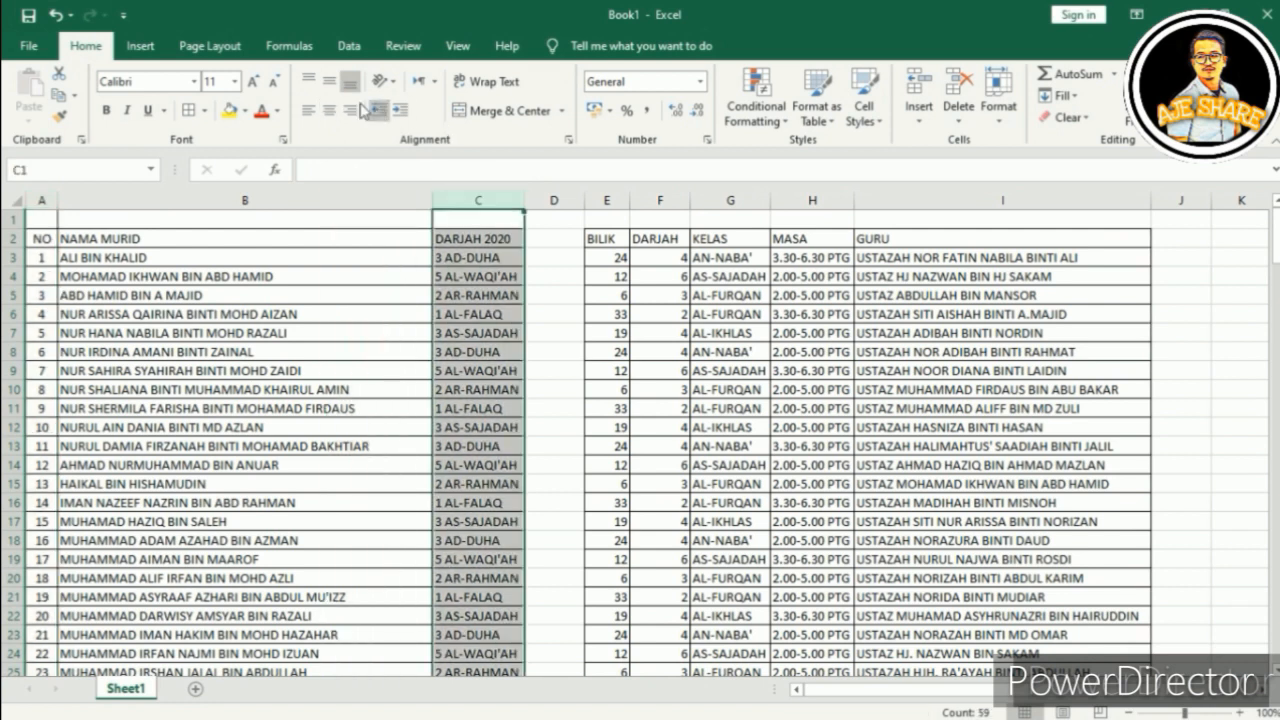
{"action": "left_click", "coordinate": [329, 110]}
{"action": "left_click_drag", "start_coordinate": [618, 195], "coordinate": [921, 214]}
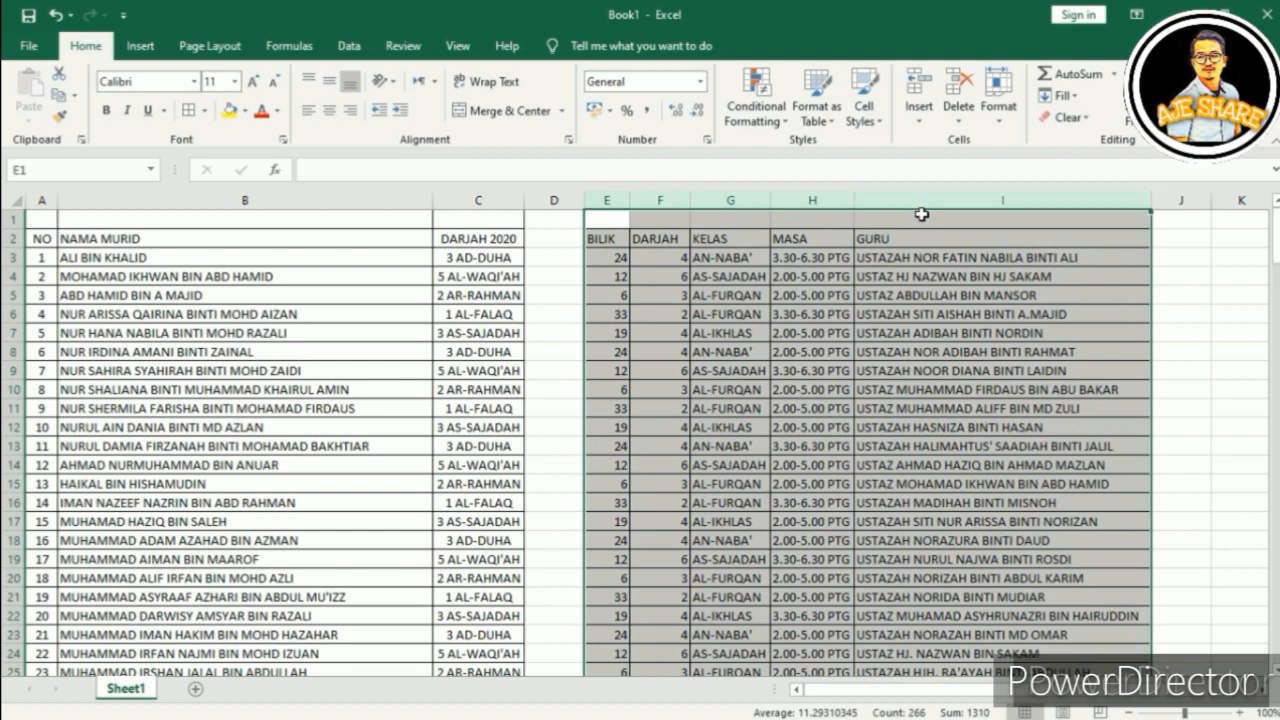
{"action": "left_click", "coordinate": [327, 117]}
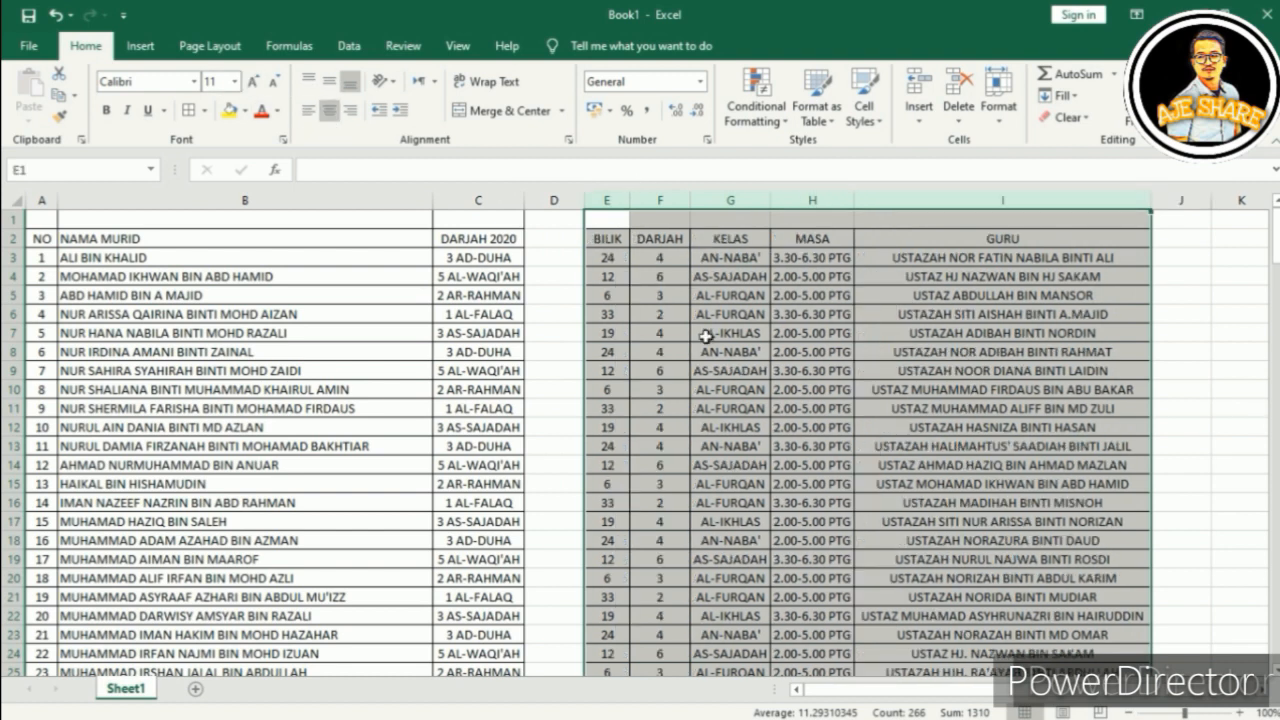
Step: Left-align the teacher names in column I
{"action": "left_click", "coordinate": [706, 337]}
{"action": "left_click", "coordinate": [907, 197]}
{"action": "left_click", "coordinate": [309, 110]}
{"action": "left_click", "coordinate": [716, 488]}
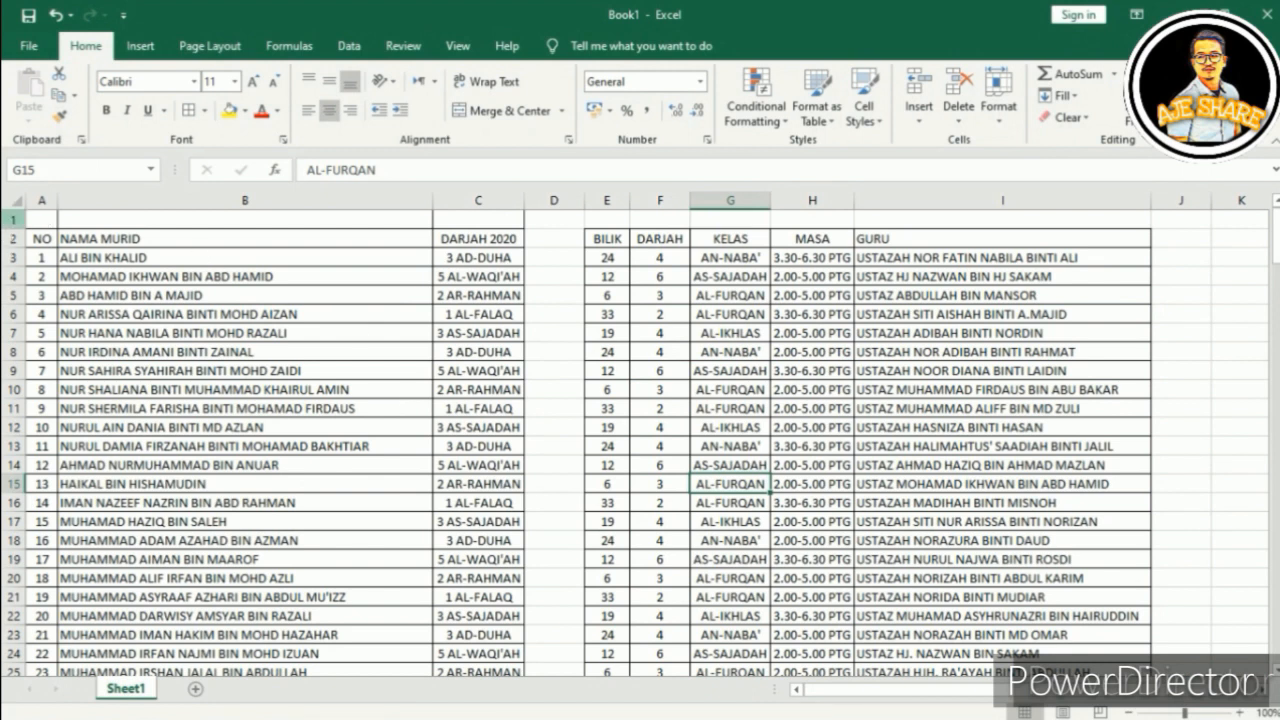
Step: Delete the empty row 1 so the NO / NAMA MURID headings sit in row 1
{"action": "left_click", "coordinate": [16, 219]}
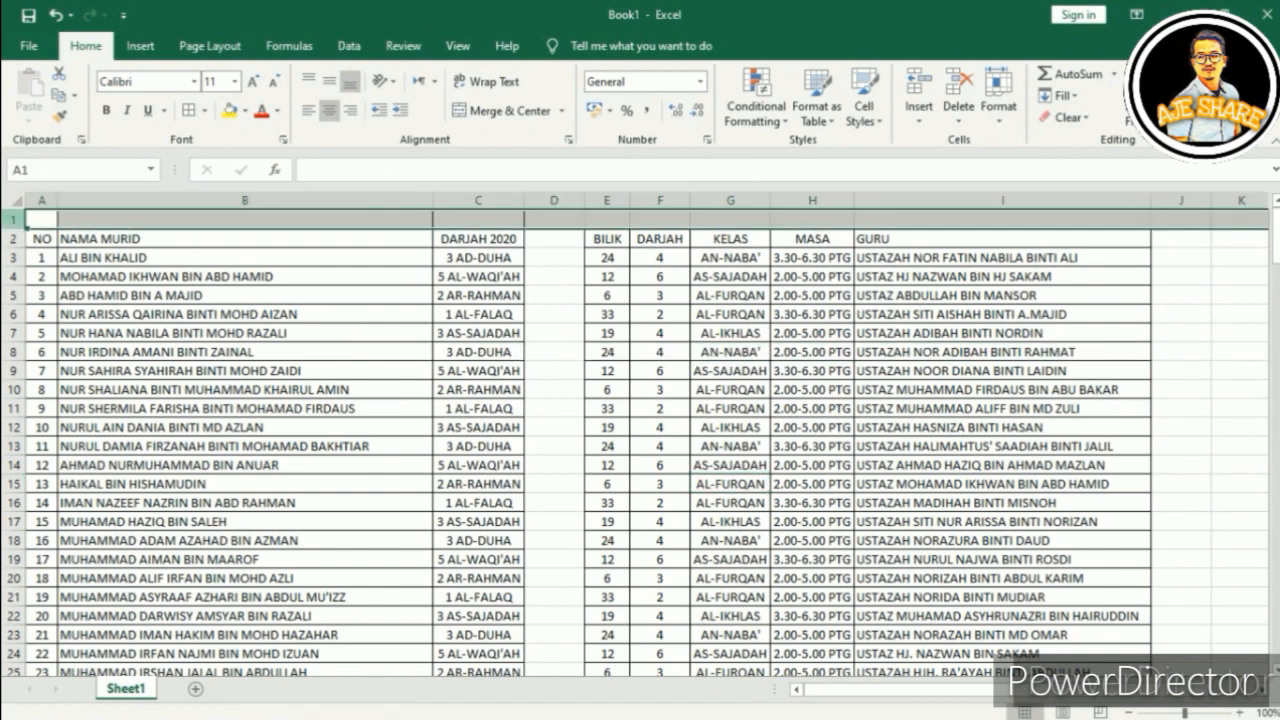
{"action": "right_click", "coordinate": [13, 222]}
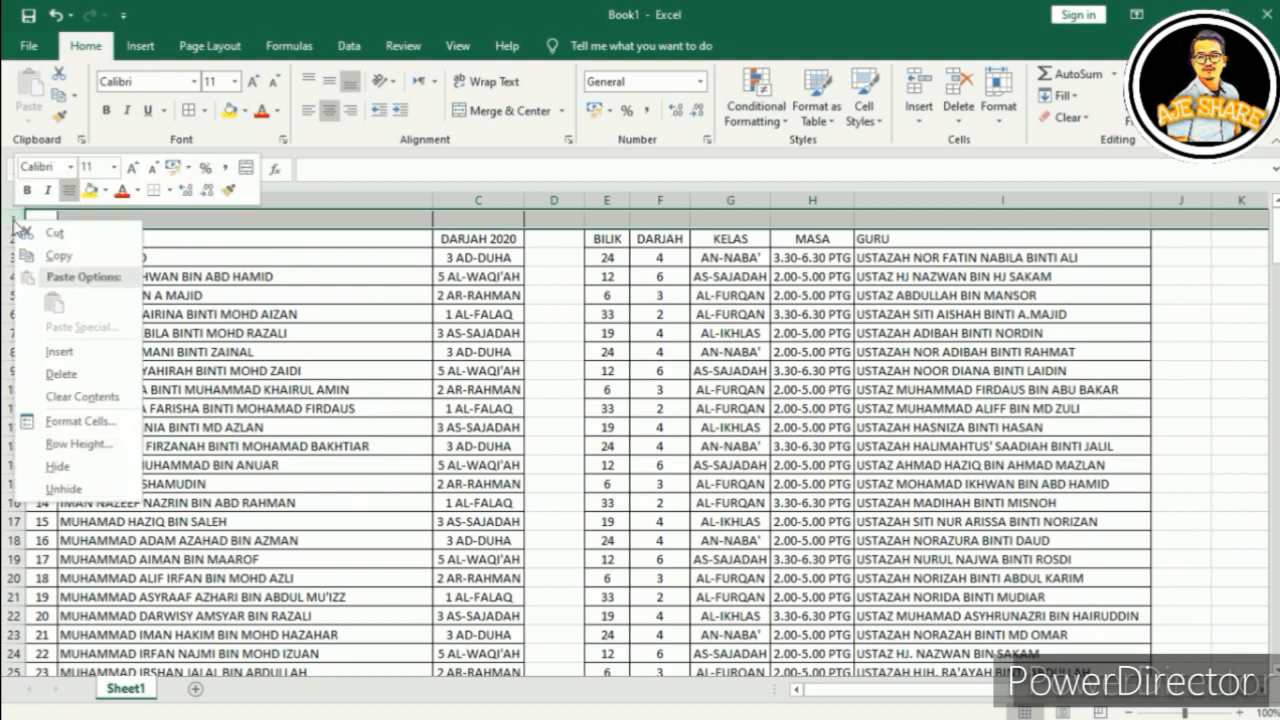
{"action": "left_click", "coordinate": [60, 373]}
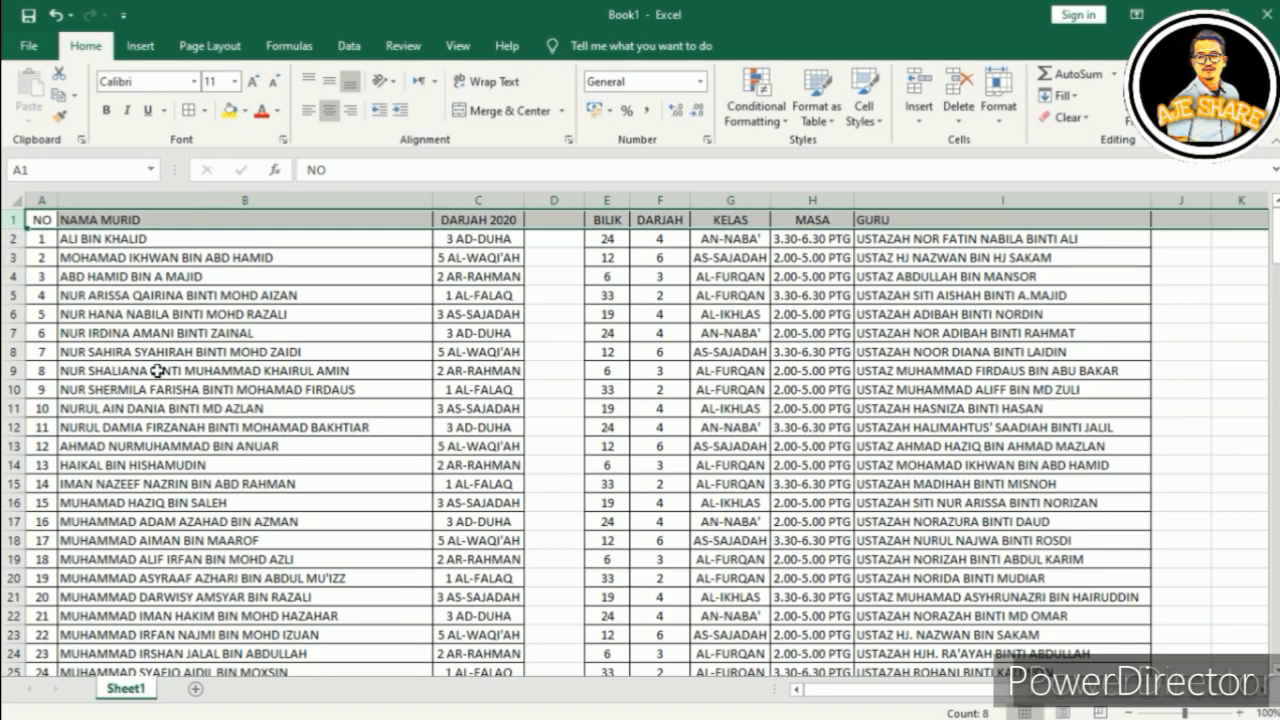
{"action": "left_click", "coordinate": [157, 371]}
{"action": "left_click", "coordinate": [14, 219]}
{"action": "left_click", "coordinate": [352, 478]}
{"action": "left_click", "coordinate": [400, 390]}
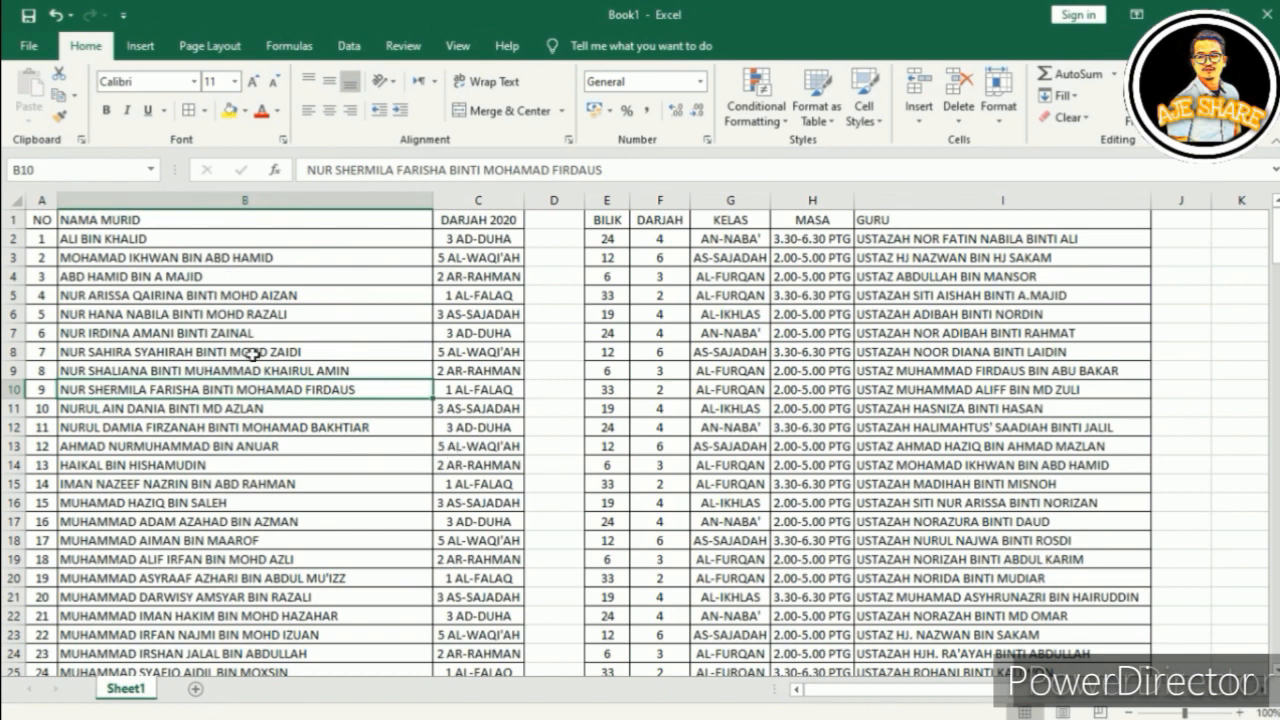
{"action": "left_click", "coordinate": [29, 45]}
Step: Create and open a new Desktop folder named MAIL MERGE IKHWAN in Save As
{"action": "left_click", "coordinate": [55, 260]}
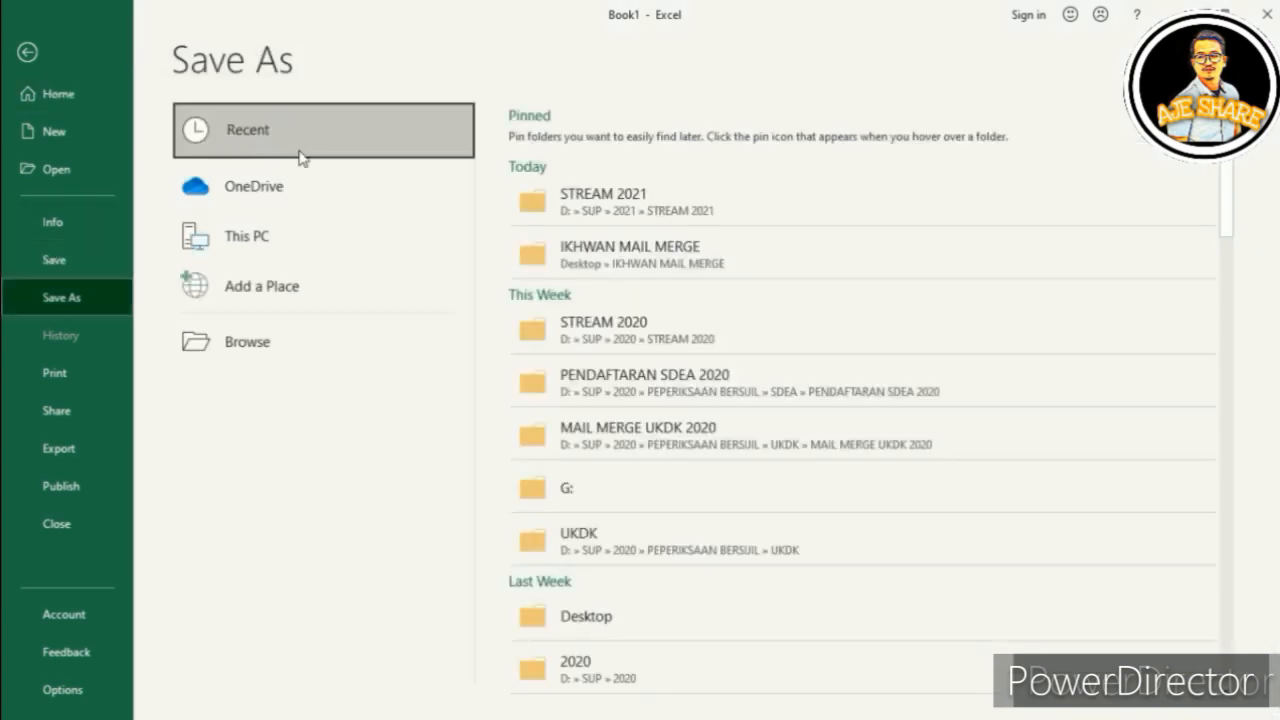
{"action": "left_click", "coordinate": [247, 341]}
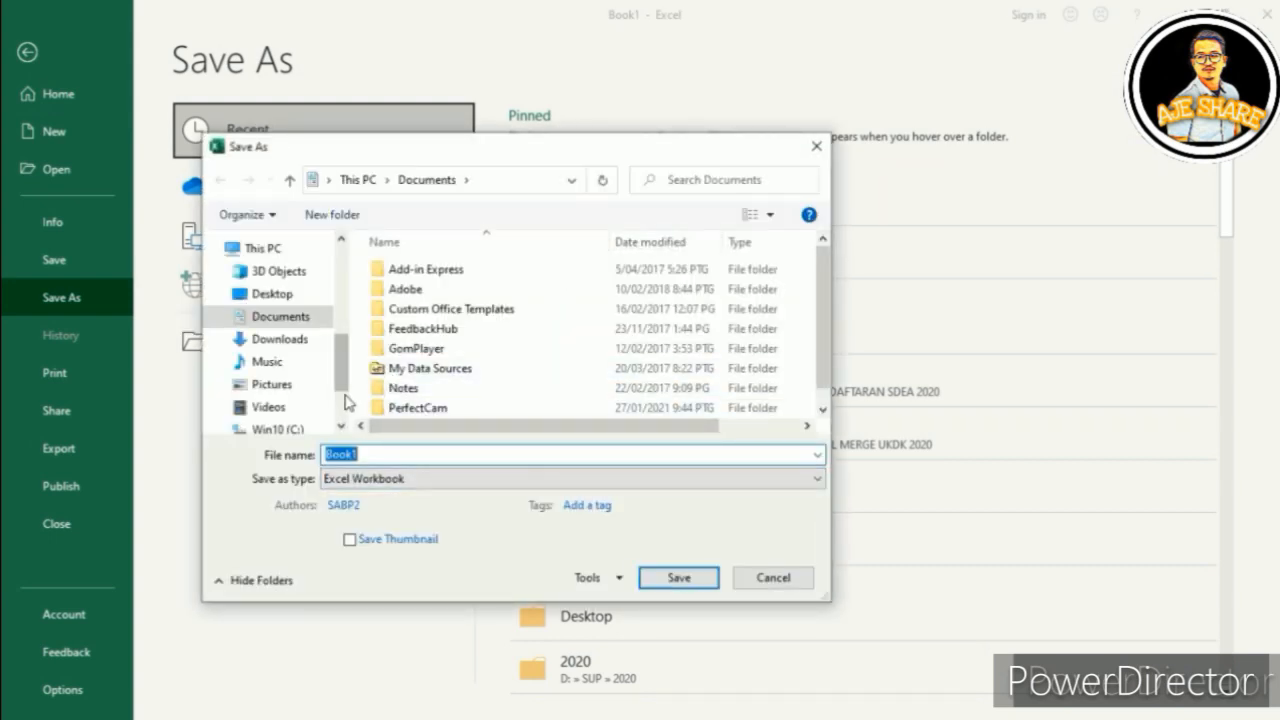
{"action": "left_click", "coordinate": [274, 296]}
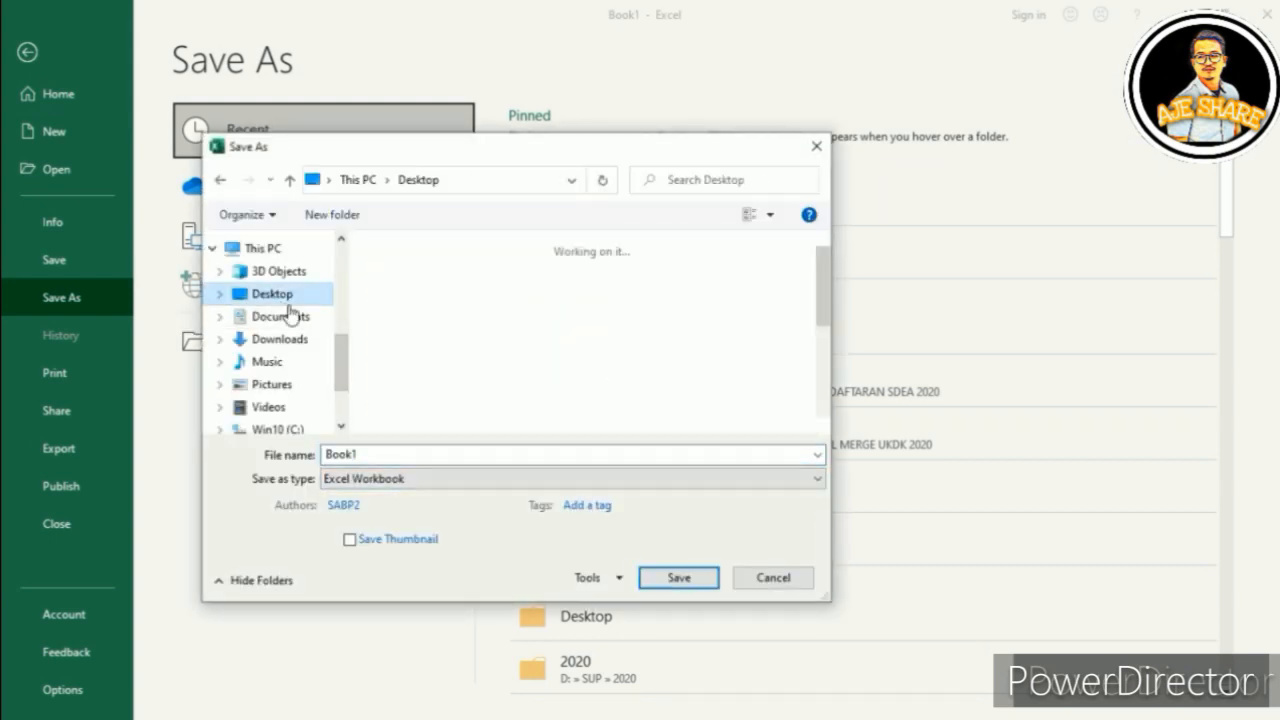
{"action": "left_click", "coordinate": [333, 215]}
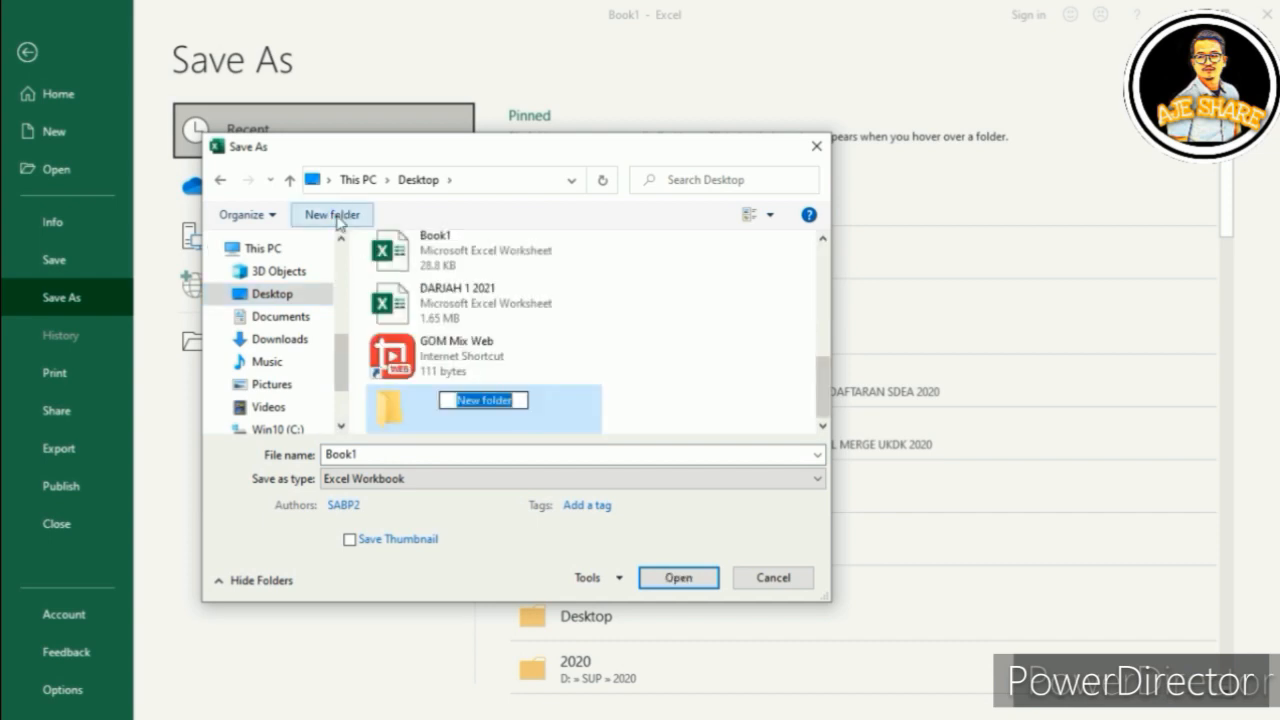
{"action": "type", "text": "MAIL"}
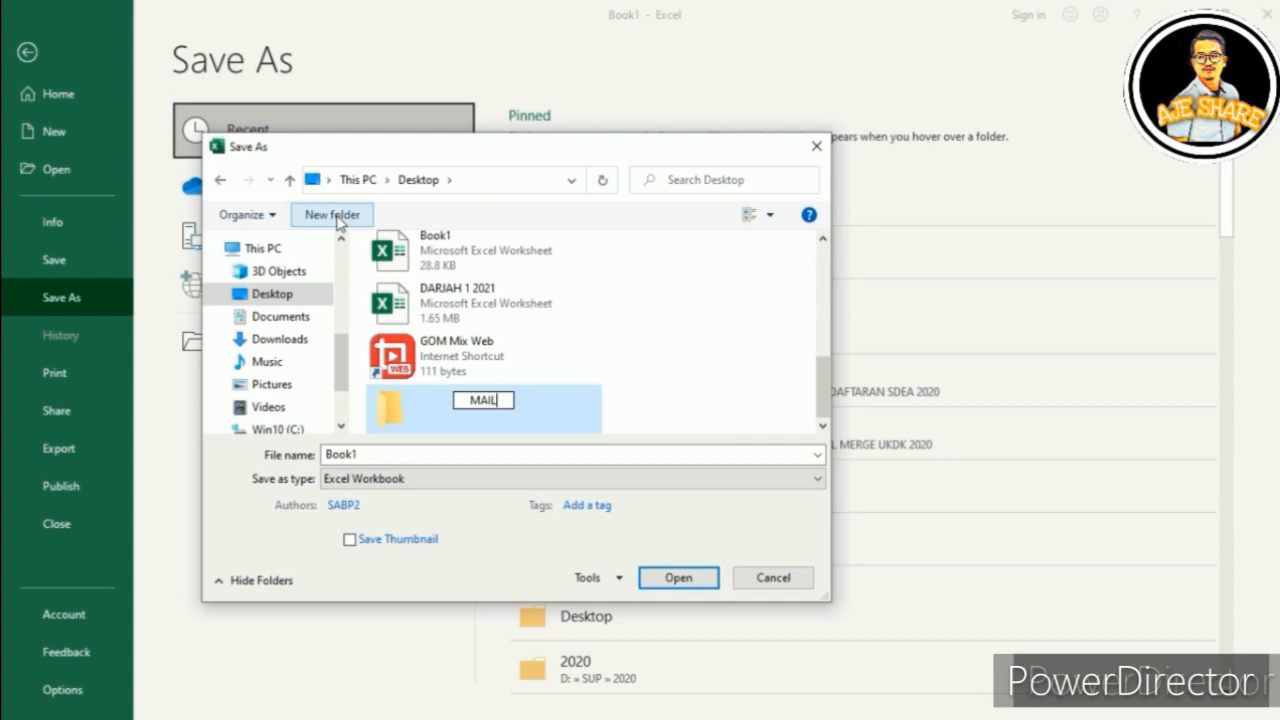
{"action": "type", "text": " MERGE "}
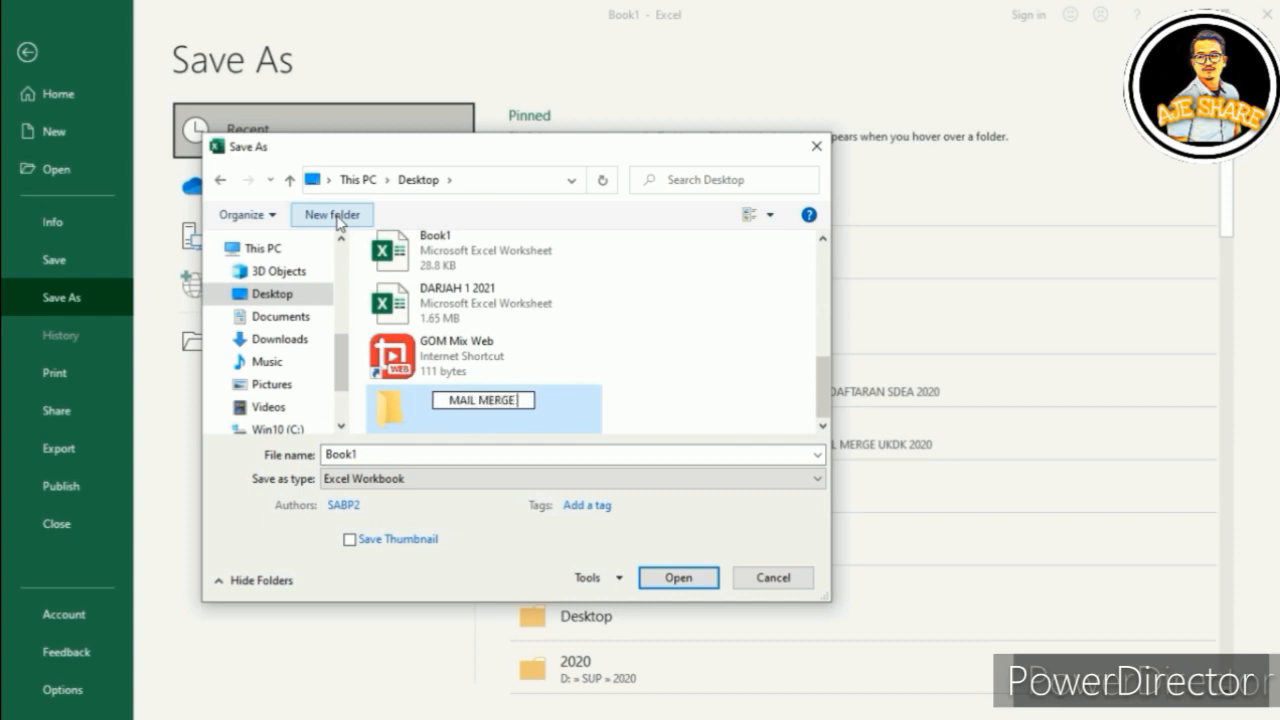
{"action": "type", "text": "IKHWAN"}
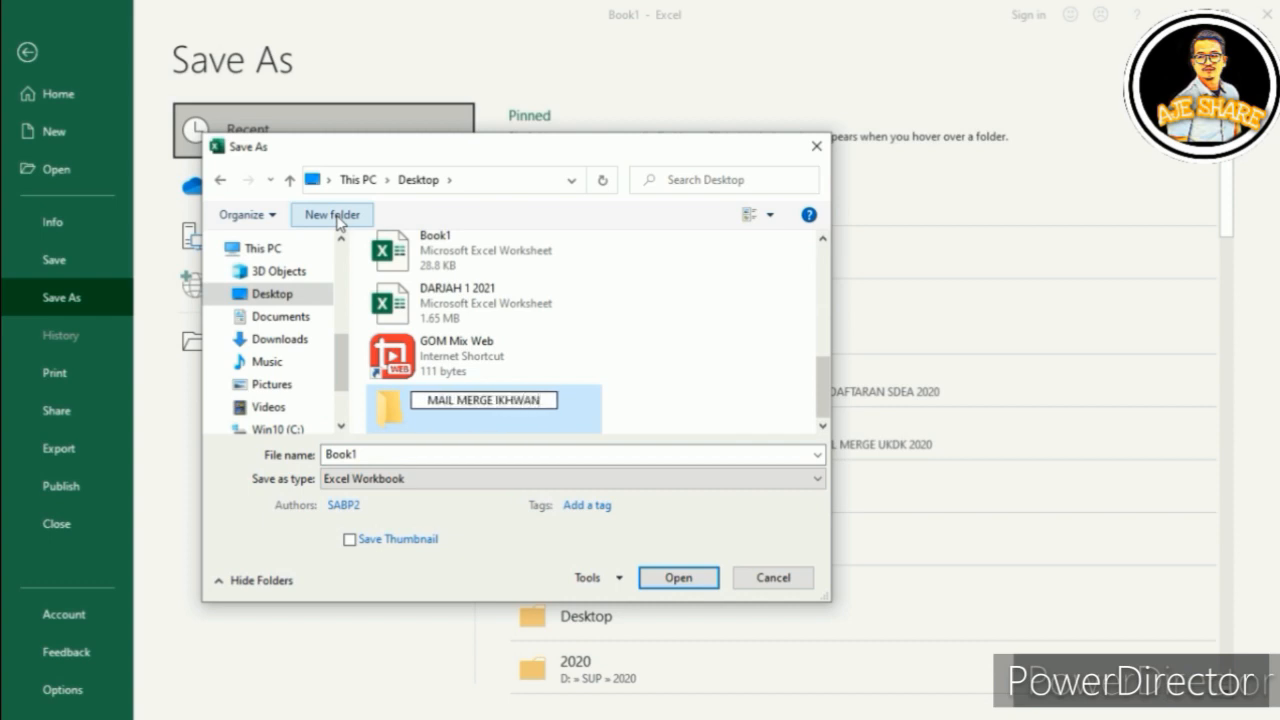
{"action": "key", "text": "Return"}
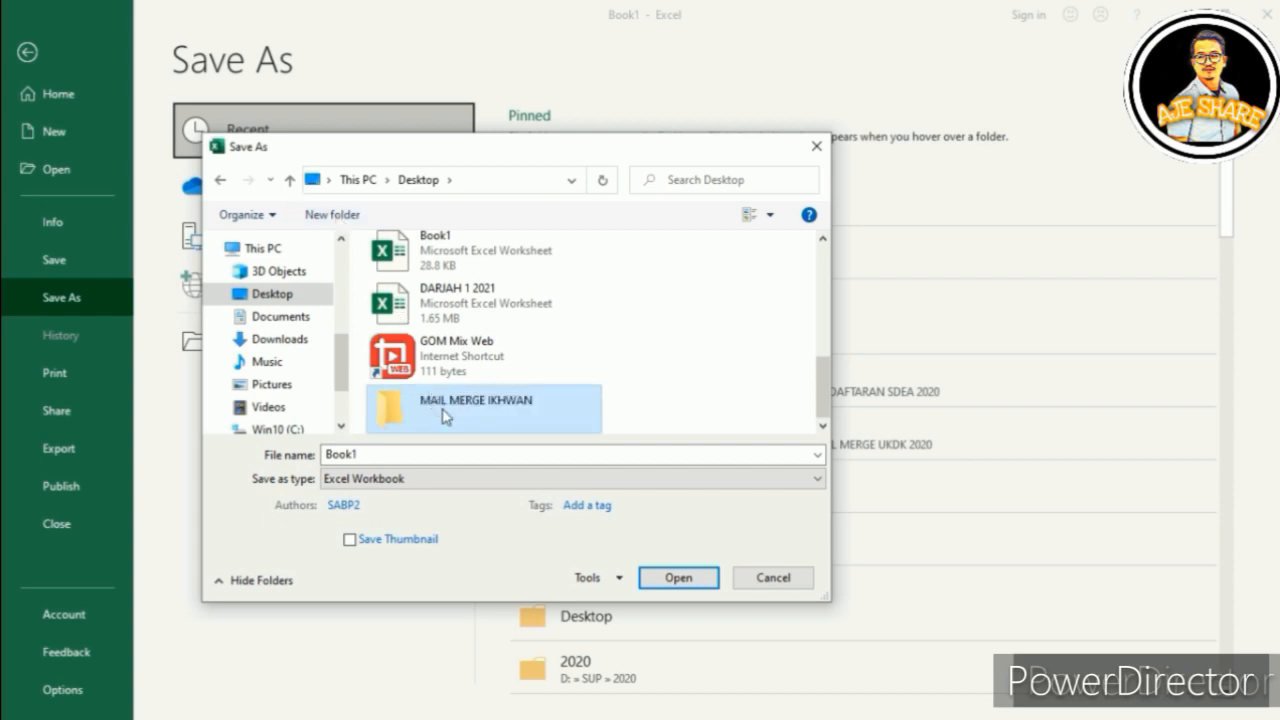
{"action": "double_click", "coordinate": [447, 412]}
Step: Save the workbook there as PENEMPATAN 2021
{"action": "double_click", "coordinate": [355, 455]}
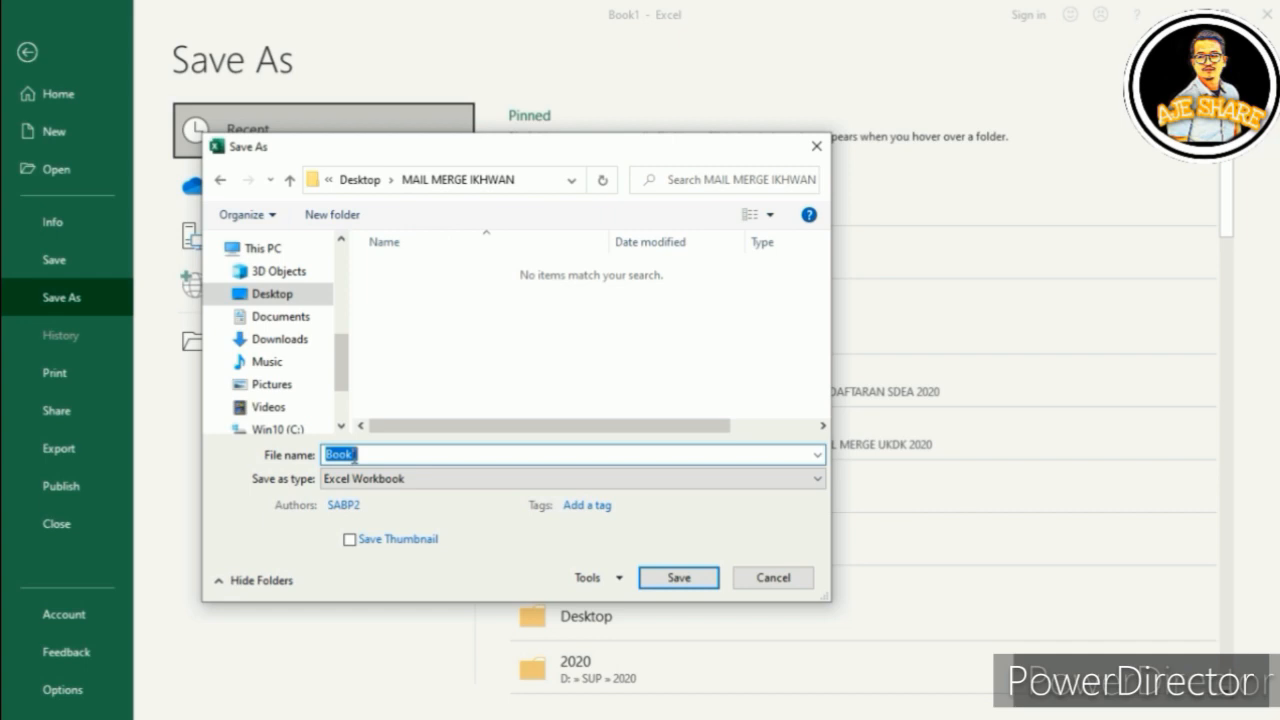
{"action": "type", "text": "PENEMPATAN 2021"}
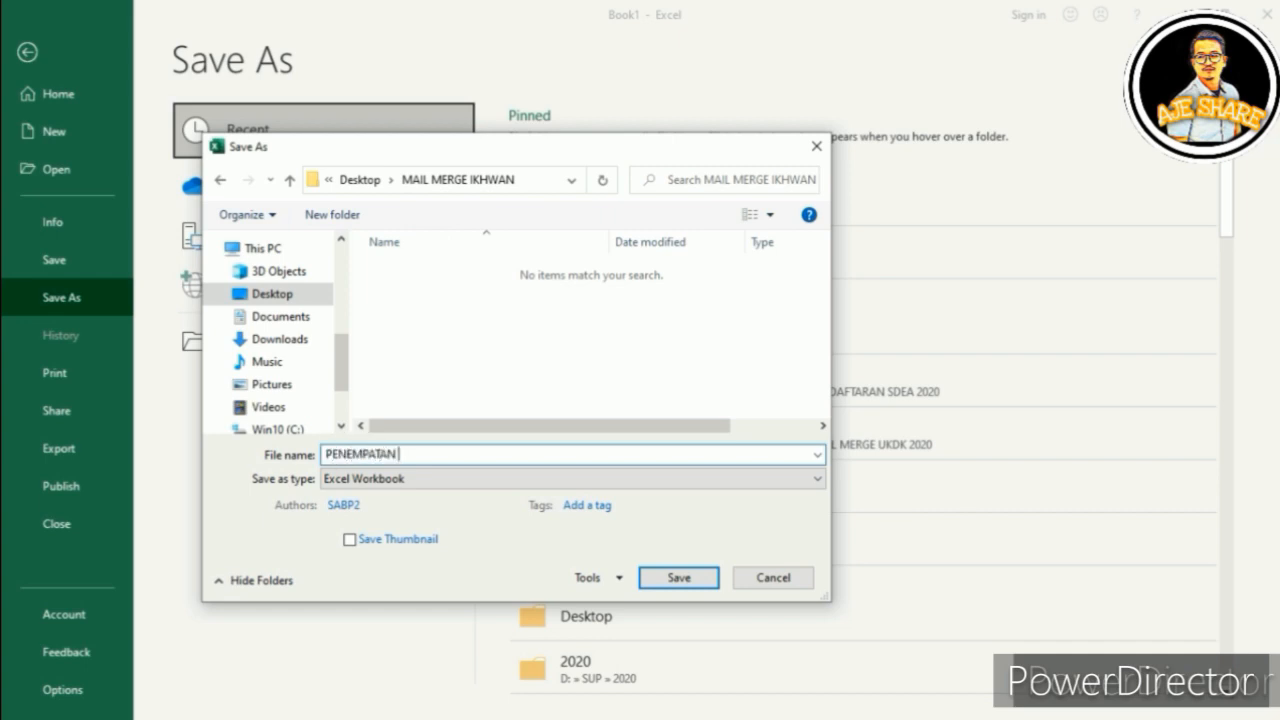
{"action": "key", "text": "Return"}
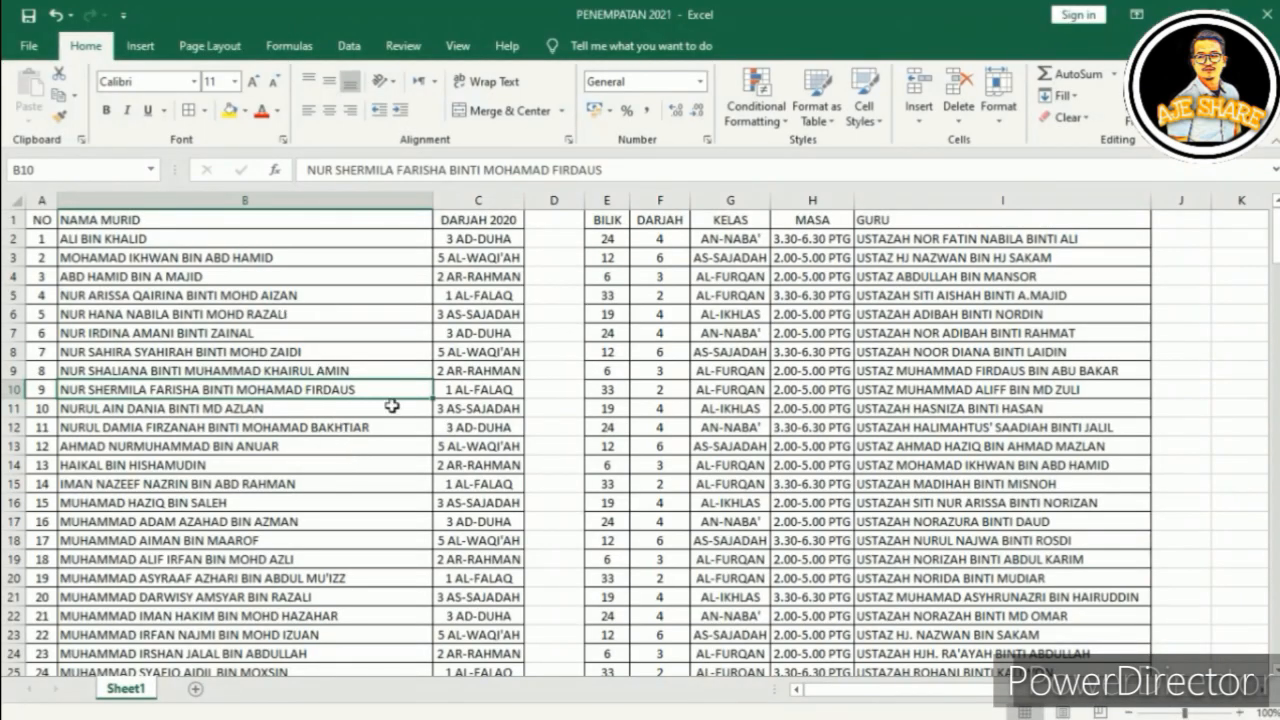
{"action": "key", "text": "super"}
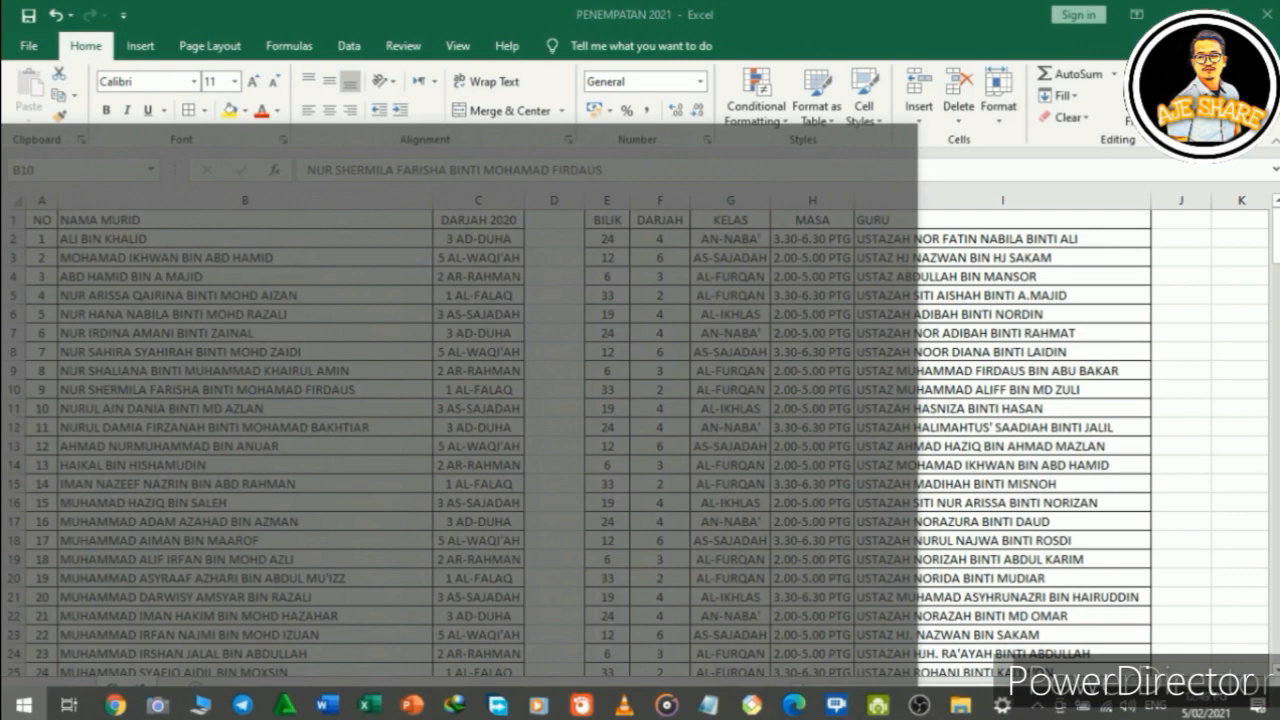
Step: Start a new blank Word document headed 'PENEMPATAN MURID 2021 SEKOLAH AGAMA BANDAR PUTRA 2'
{"action": "left_click", "coordinate": [333, 706]}
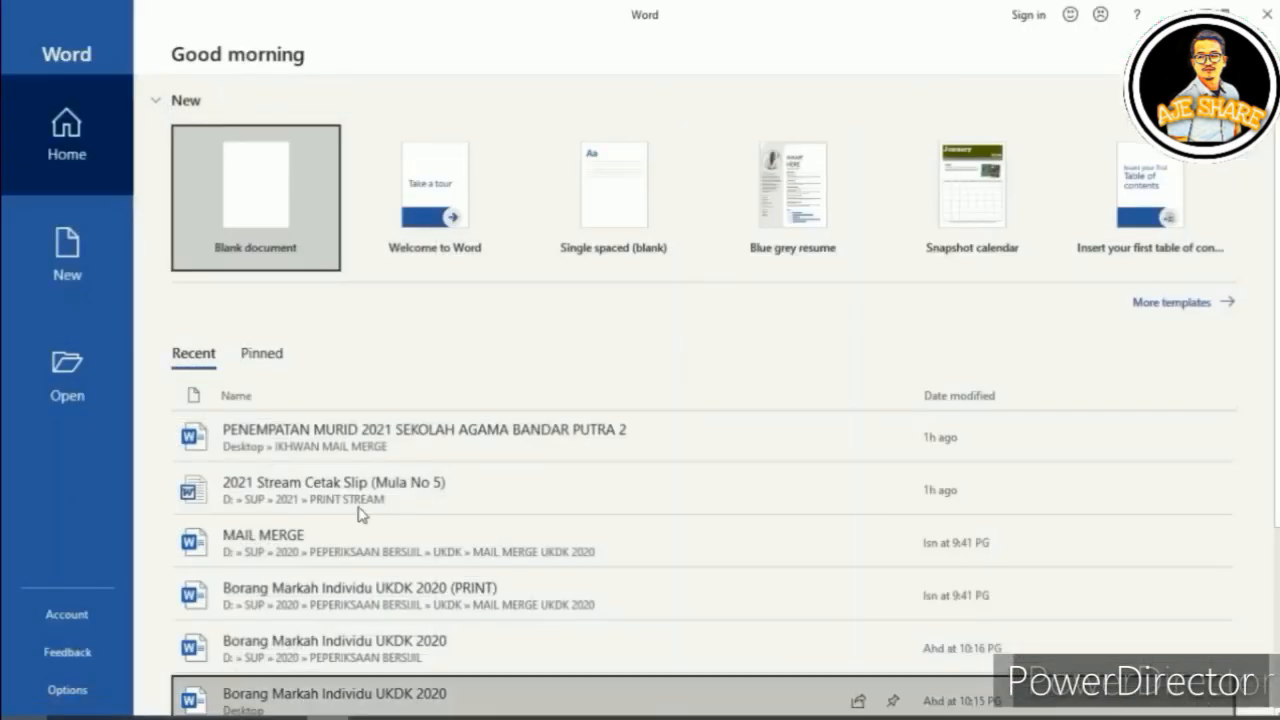
{"action": "left_click", "coordinate": [277, 175]}
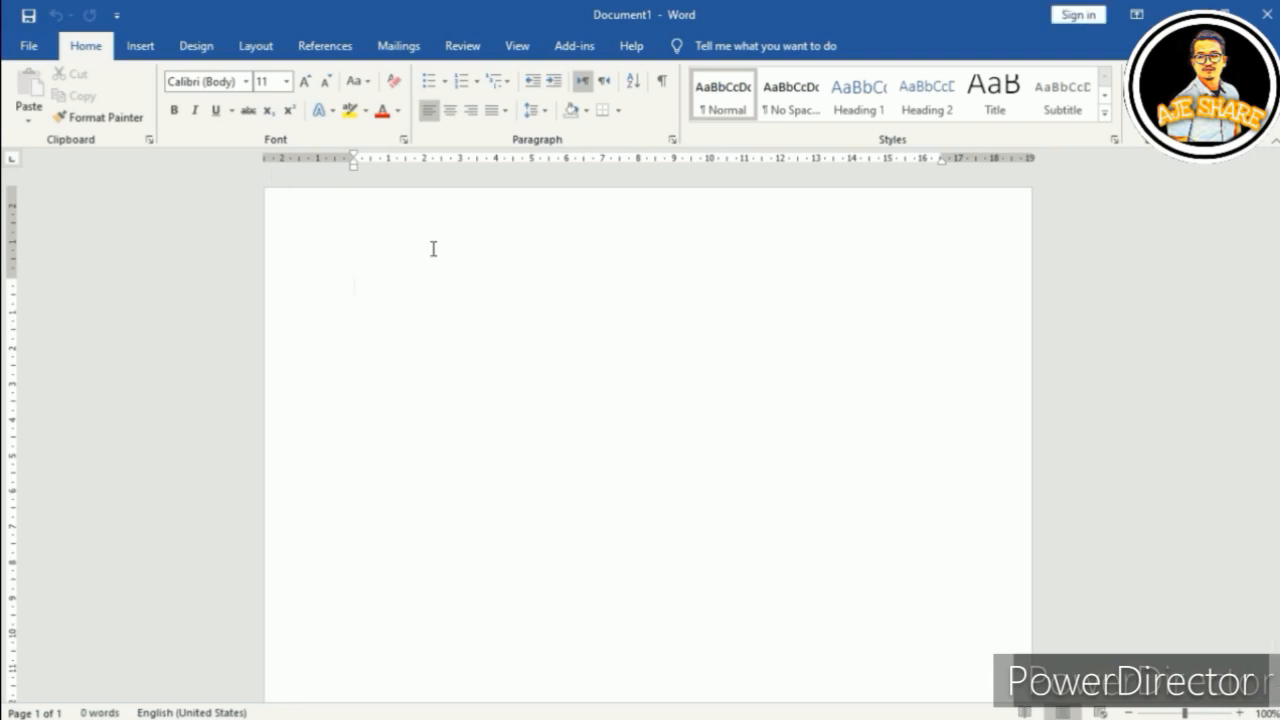
{"action": "type", "text": "PENEMPATAN MU"}
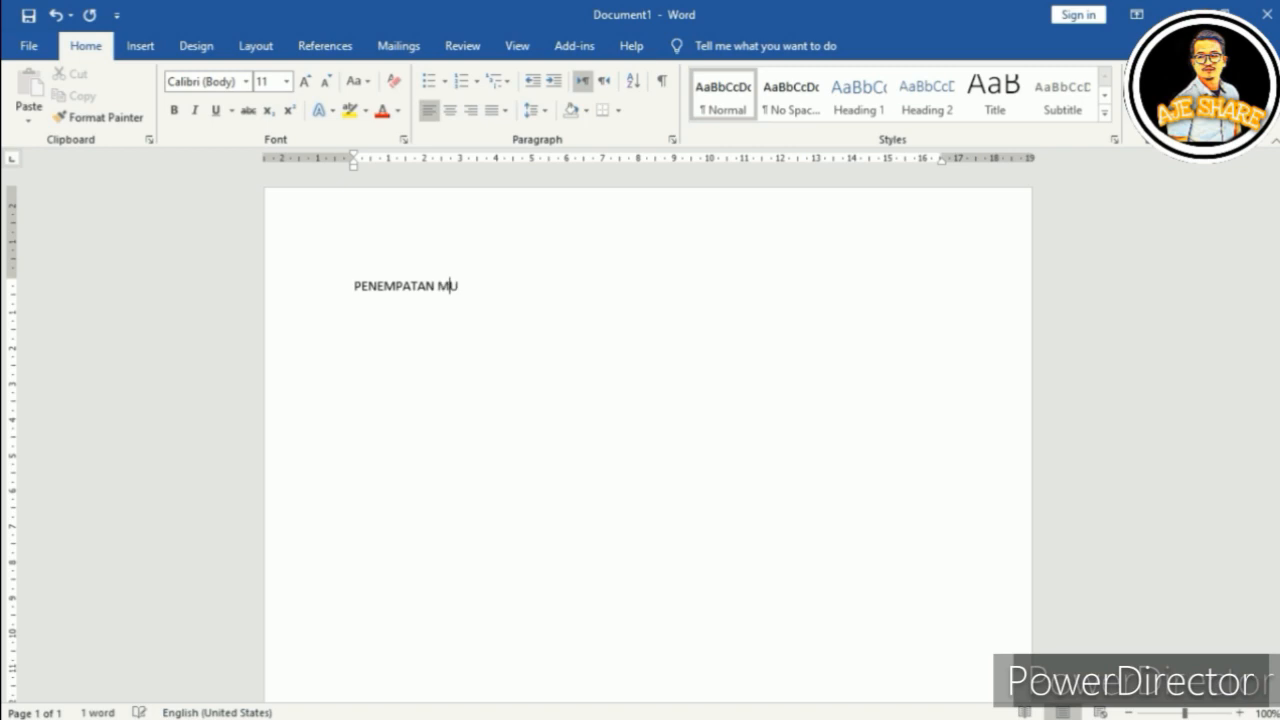
{"action": "type", "text": "RID 202"}
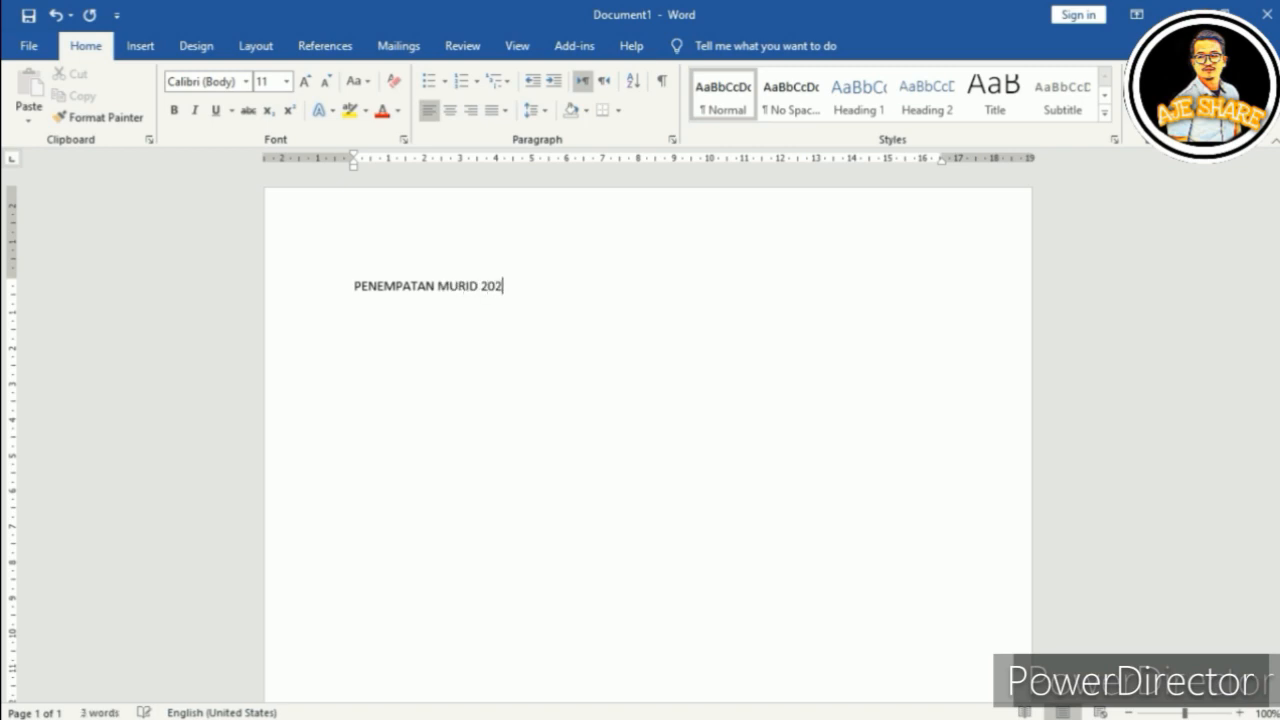
{"action": "type", "text": "1 SEKOLAH AGAMA BANDAR PUTRA 2"}
{"action": "key", "text": "Return"}
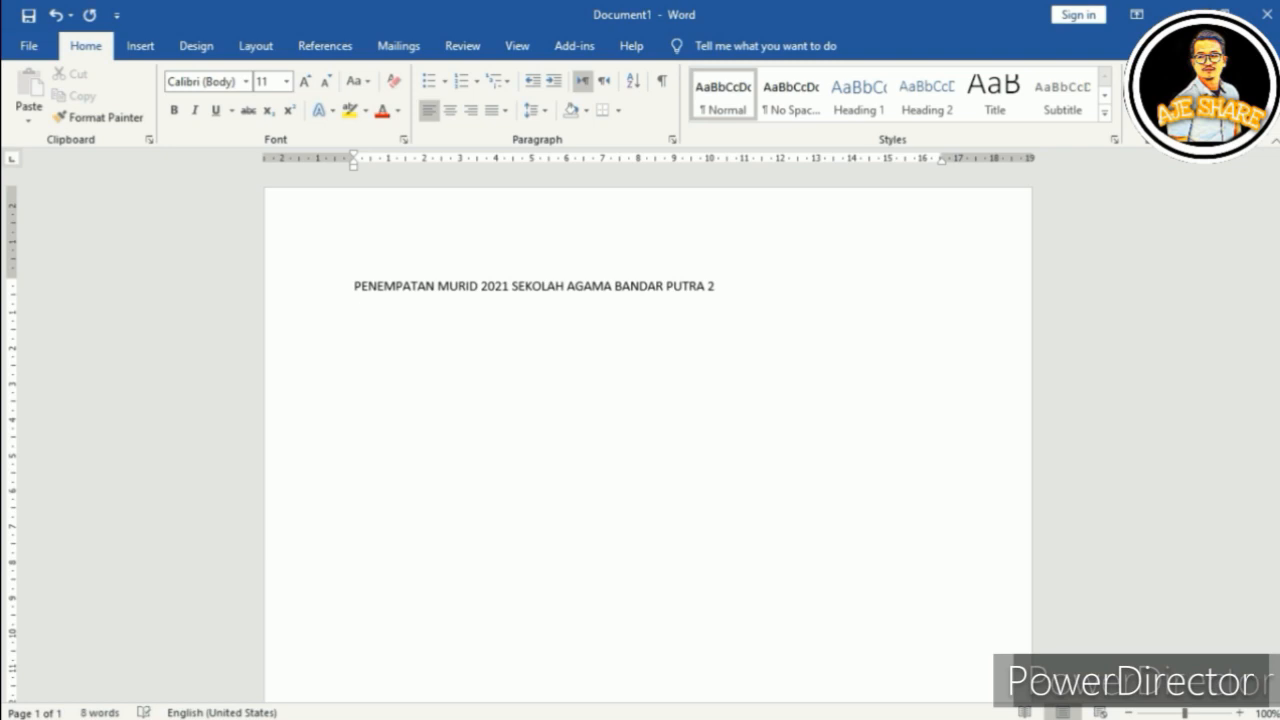
Step: Add NAMA, DARJAH and TAHUN label lines, each followed by a tab-aligned colon
{"action": "type", "text": "NAMA\t:"}
{"action": "key", "text": "Return"}
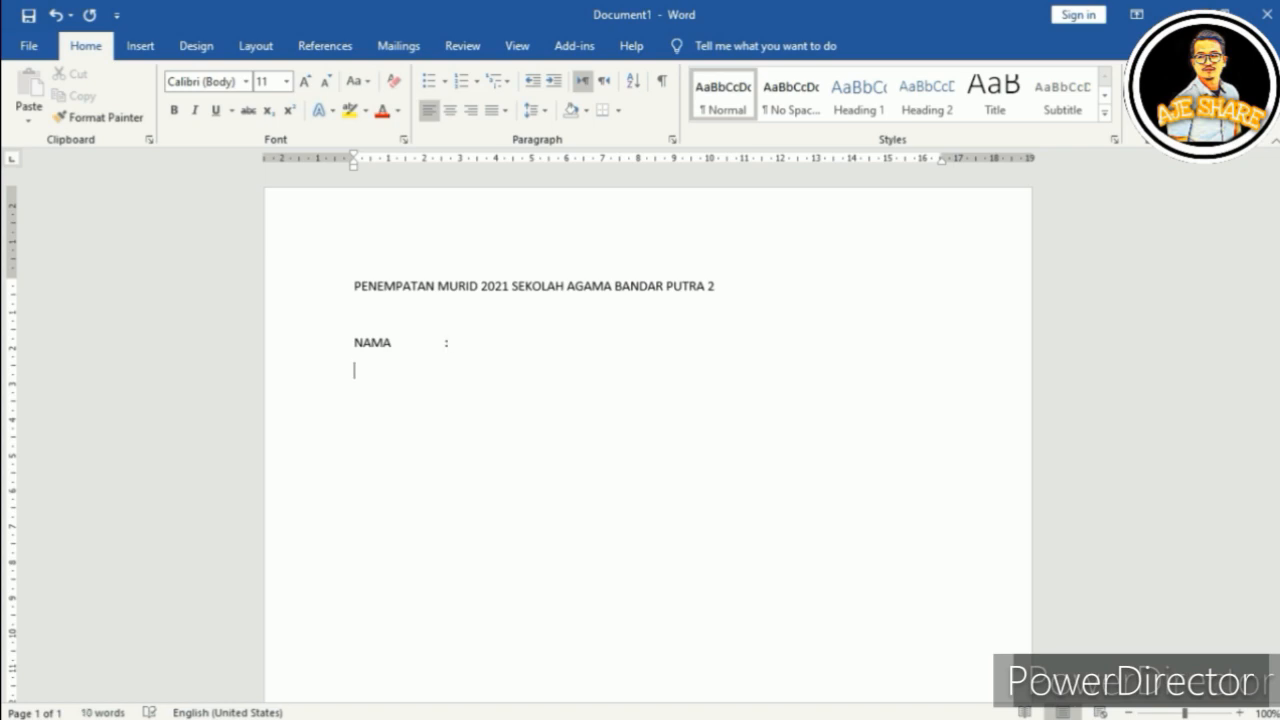
{"action": "type", "text": "DARJAH"}
{"action": "key", "text": "Tab"}
{"action": "key", "text": "Up"}
{"action": "key", "text": "Down"}
{"action": "type", "text": ":"}
{"action": "key", "text": "Return"}
{"action": "type", "text": "TAHUN"}
{"action": "key", "text": "Tab"}
{"action": "type", "text": ":"}
{"action": "key", "text": "Return"}
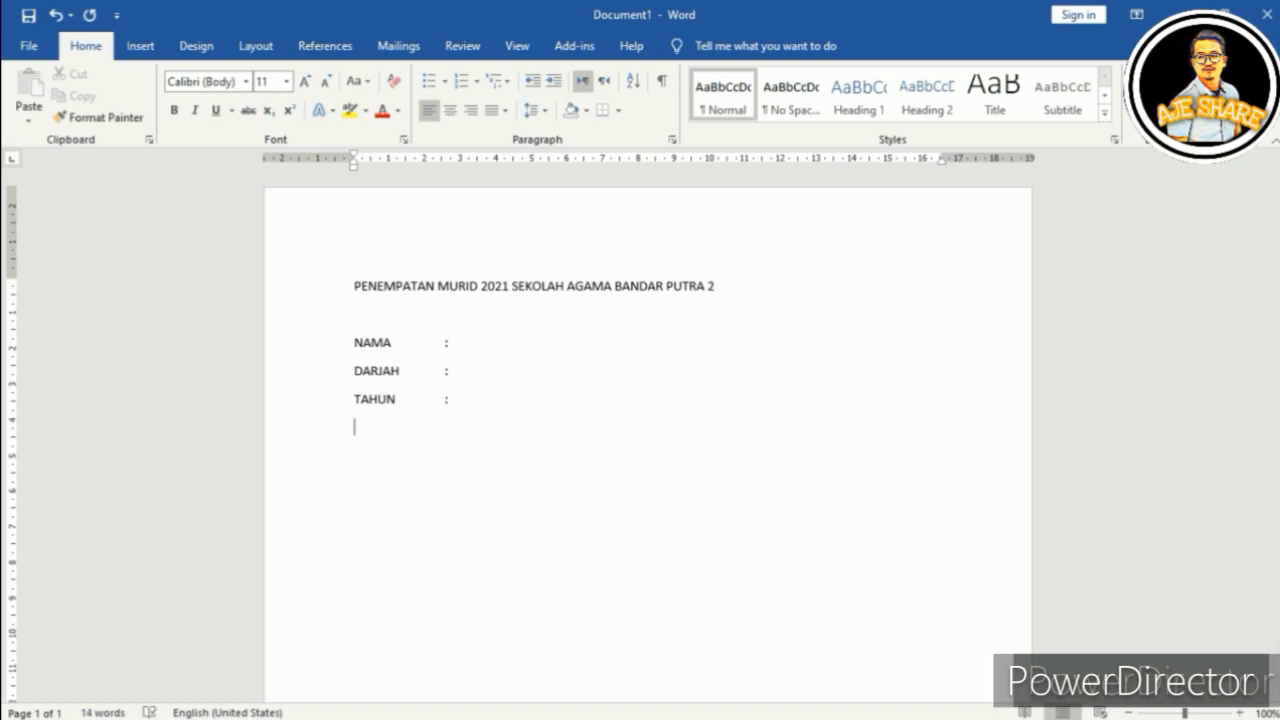
{"action": "left_click", "coordinate": [140, 45]}
Step: Insert a 2x4 table with a hand-drawn full-width top row titled 'PENEMPATAN 2021'
{"action": "left_click", "coordinate": [135, 100]}
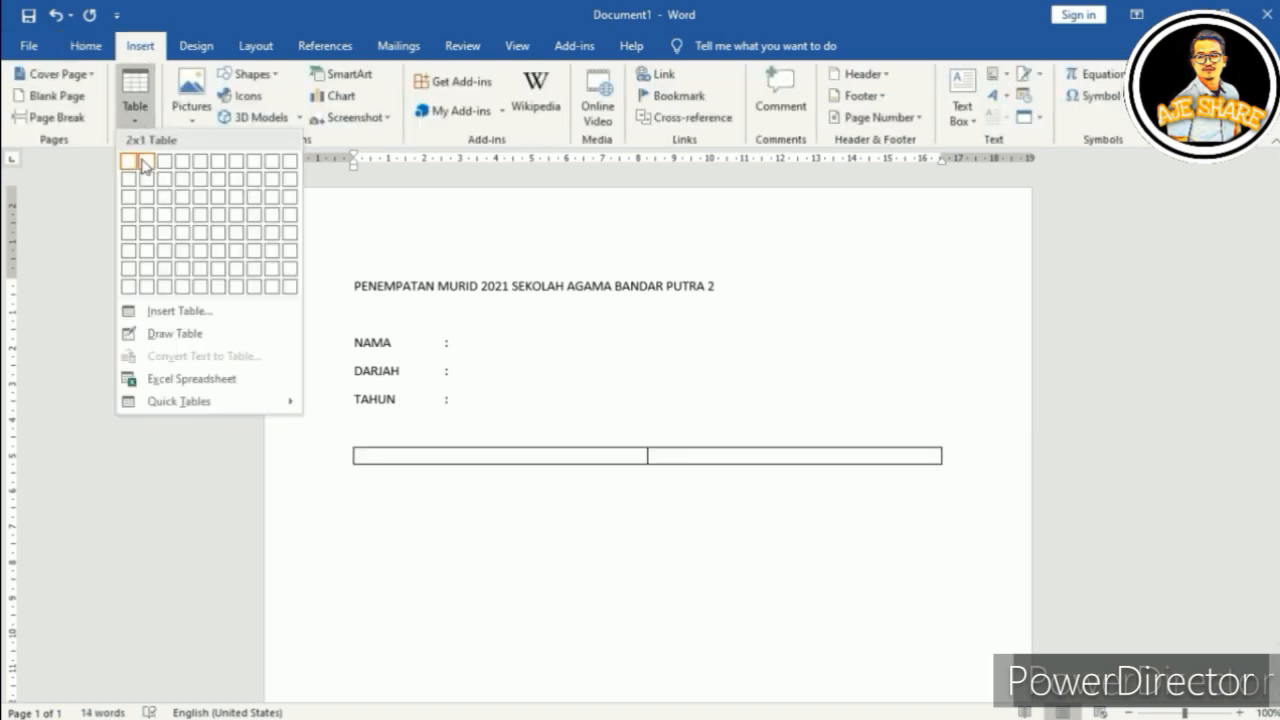
{"action": "left_click", "coordinate": [146, 214]}
{"action": "left_click", "coordinate": [140, 45]}
{"action": "left_click", "coordinate": [135, 100]}
{"action": "left_click", "coordinate": [175, 333]}
{"action": "left_click_drag", "start_coordinate": [356, 424], "coordinate": [900, 436]}
{"action": "type", "text": "PENEMPATAN 2021"}
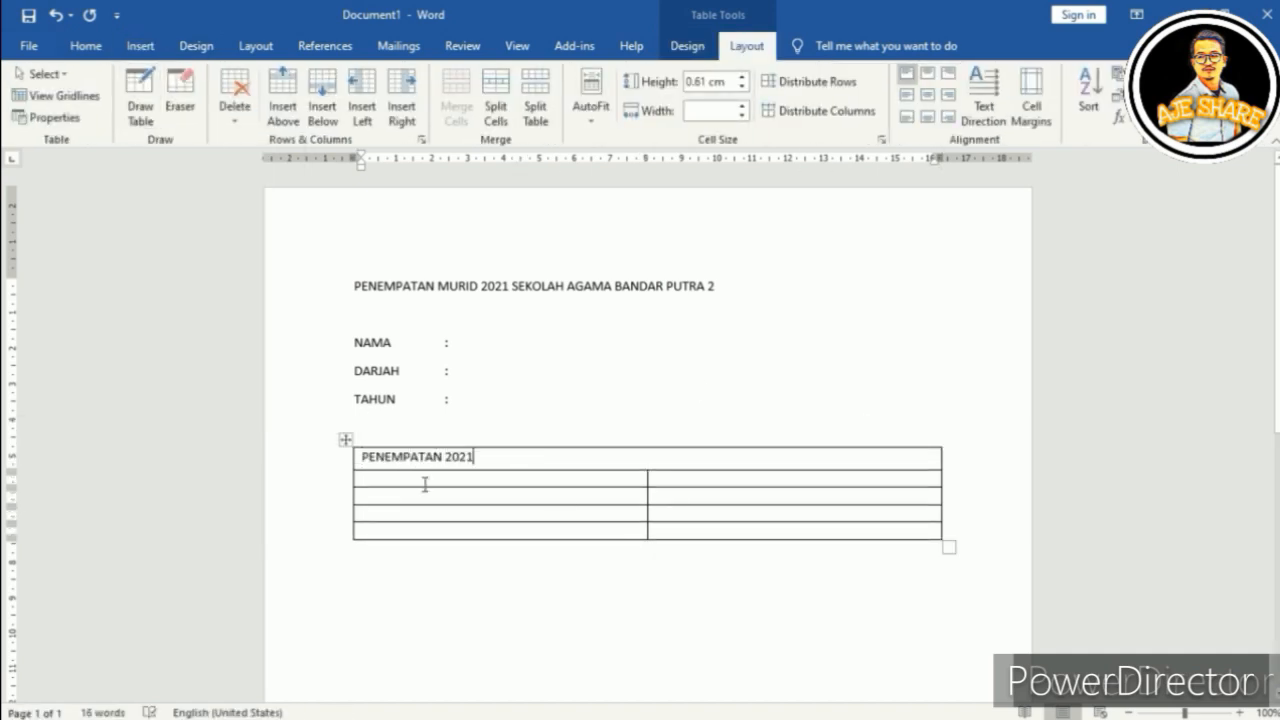
Step: Label the first column NO SIRI, BILIK, DARJAH, KELAS, MASA, GURU and narrow it
{"action": "left_click", "coordinate": [425, 484]}
{"action": "type", "text": "NO SIRI"}
{"action": "key", "text": "Down"}
{"action": "type", "text": "BILIK"}
{"action": "key", "text": "Down"}
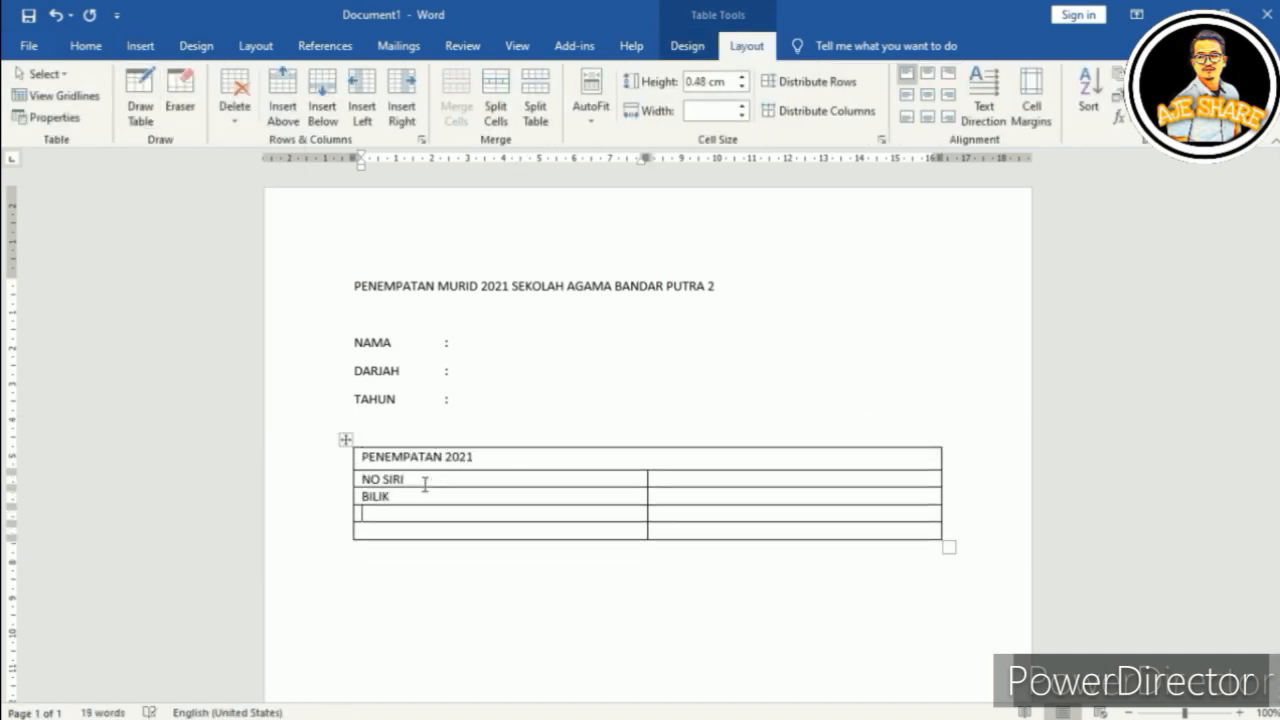
{"action": "type", "text": "DARJAH"}
{"action": "key", "text": "Down"}
{"action": "type", "text": "KELAS"}
{"action": "key", "text": "Tab"}
{"action": "key", "text": "Tab"}
{"action": "type", "text": "MASA"}
{"action": "key", "text": "Tab"}
{"action": "key", "text": "Tab"}
{"action": "type", "text": "GURU"}
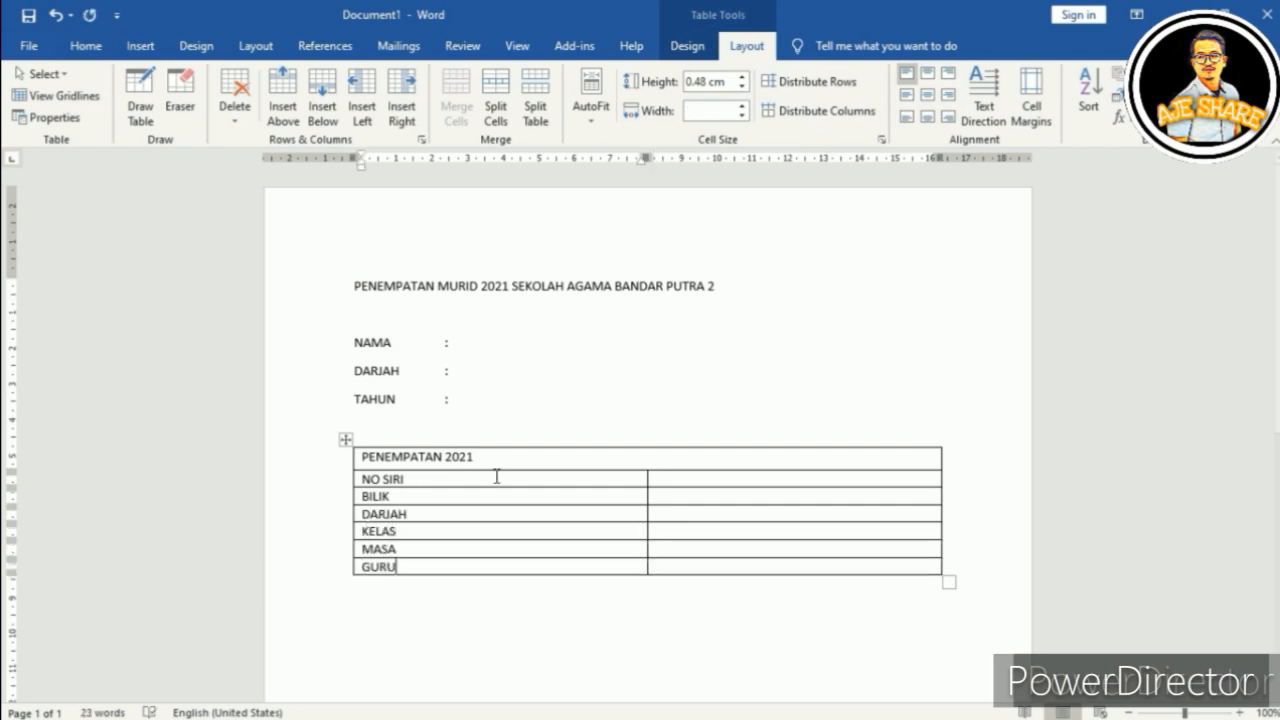
{"action": "left_click_drag", "start_coordinate": [647, 500], "coordinate": [433, 500]}
Step: Centre the PENEMPATAN 2021 table heading
{"action": "double_click", "coordinate": [400, 457]}
{"action": "triple_click", "coordinate": [400, 457]}
{"action": "left_click", "coordinate": [86, 46]}
{"action": "left_click", "coordinate": [450, 111]}
{"action": "left_click", "coordinate": [551, 515]}
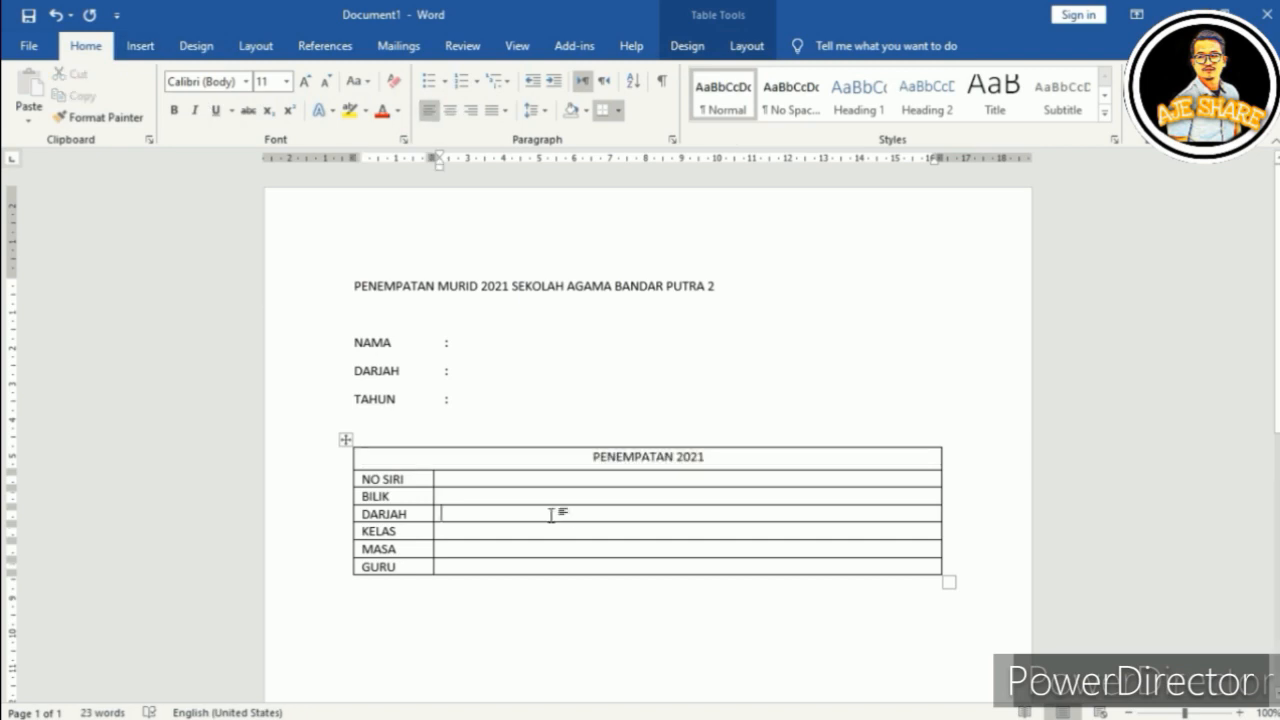
Step: Enter 2020 as the value after the TAHUN colon
{"action": "left_click", "coordinate": [466, 398]}
{"action": "key", "text": "Tab"}
{"action": "type", "text": "2020"}
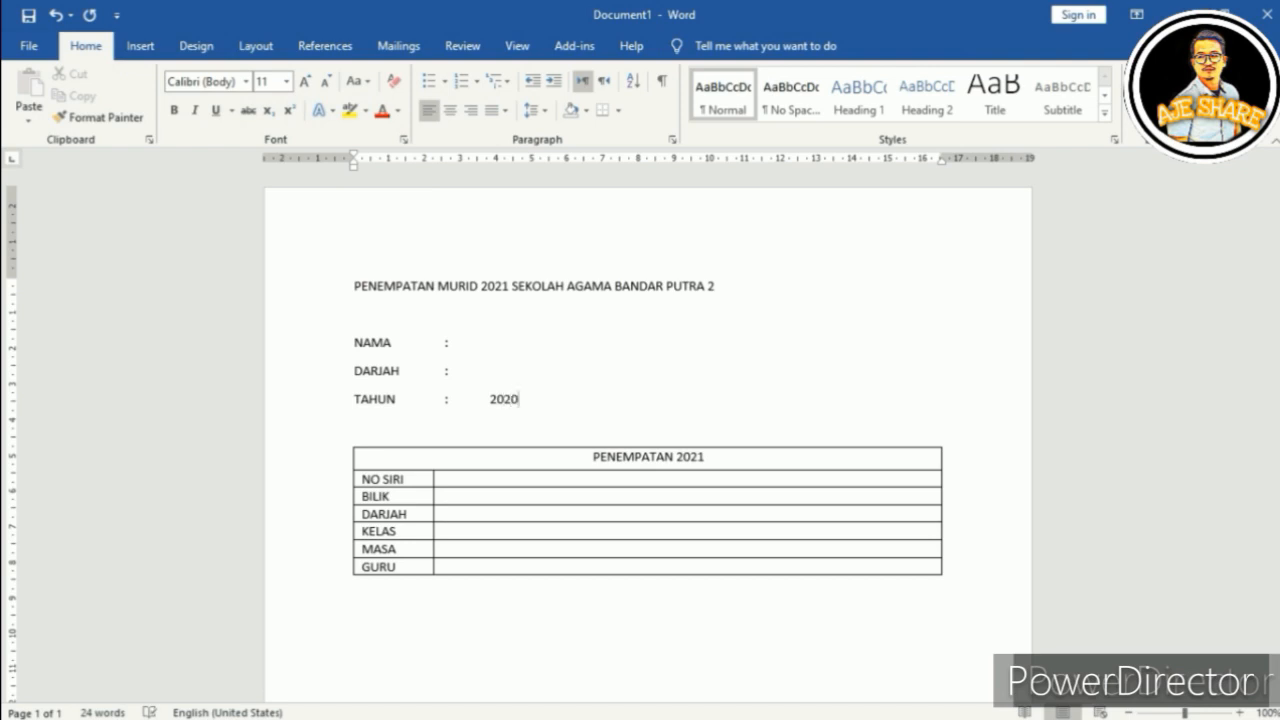
{"action": "left_click", "coordinate": [614, 633]}
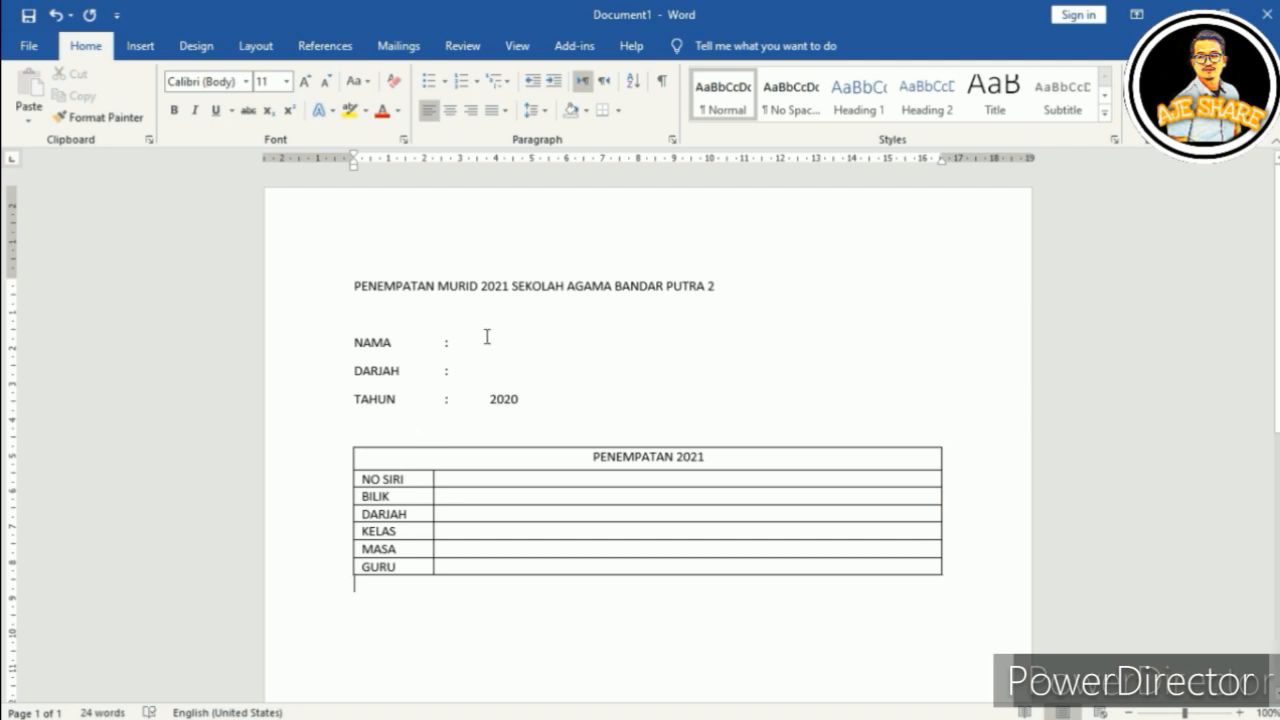
Step: Show Word's Mailings ribbon with the caret below the placement table
{"action": "left_click", "coordinate": [400, 47]}
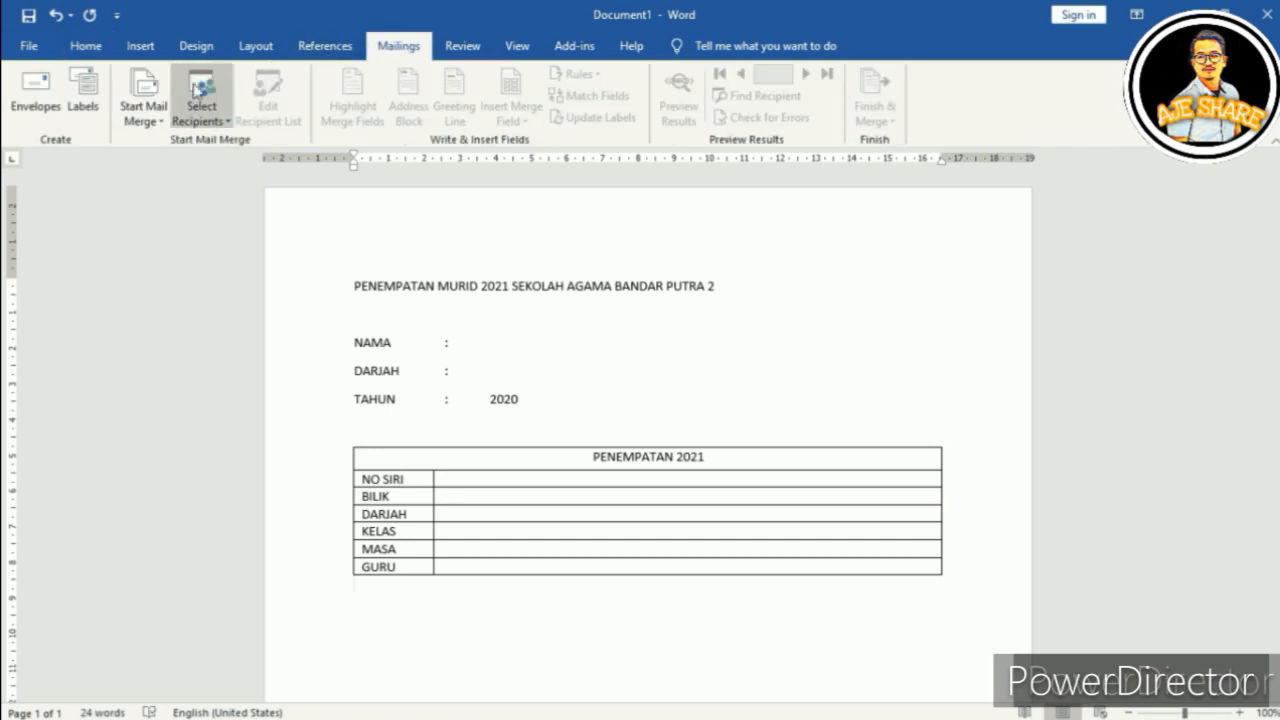
Step: Run the Step-by-Step Mail Merge Wizard to step 3 and browse for an existing recipient list
{"action": "left_click", "coordinate": [156, 112]}
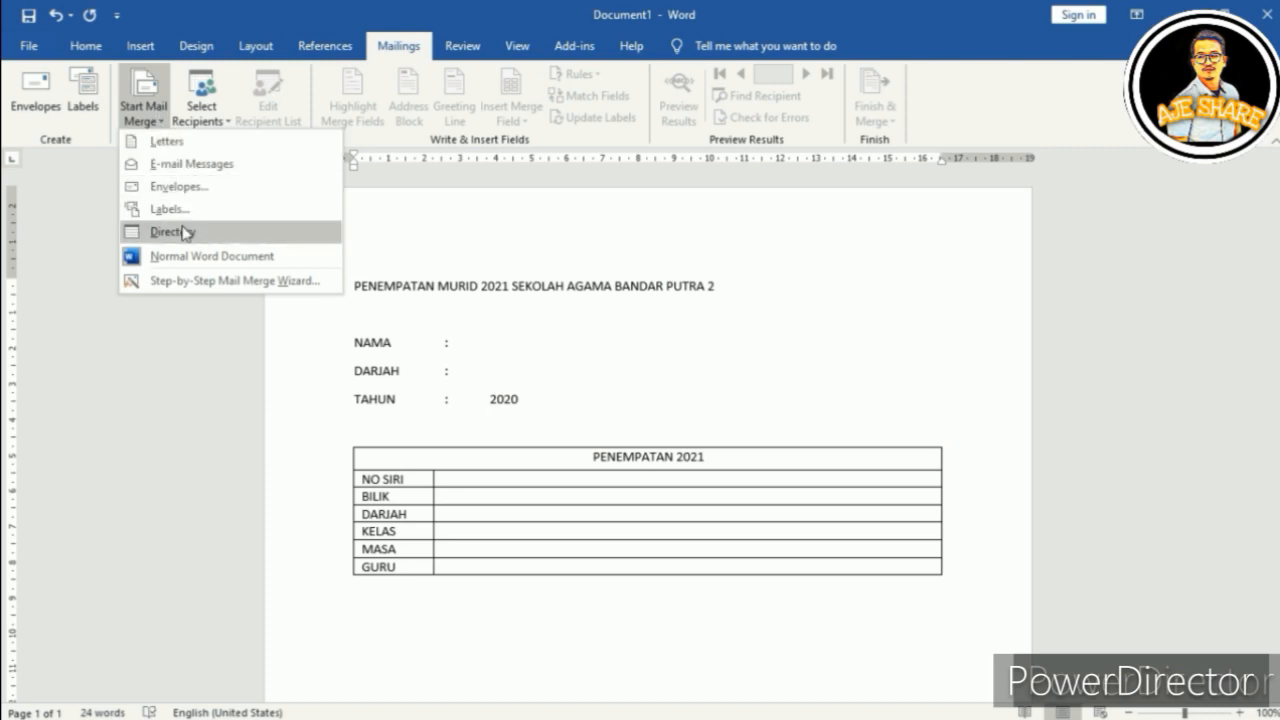
{"action": "left_click", "coordinate": [186, 282]}
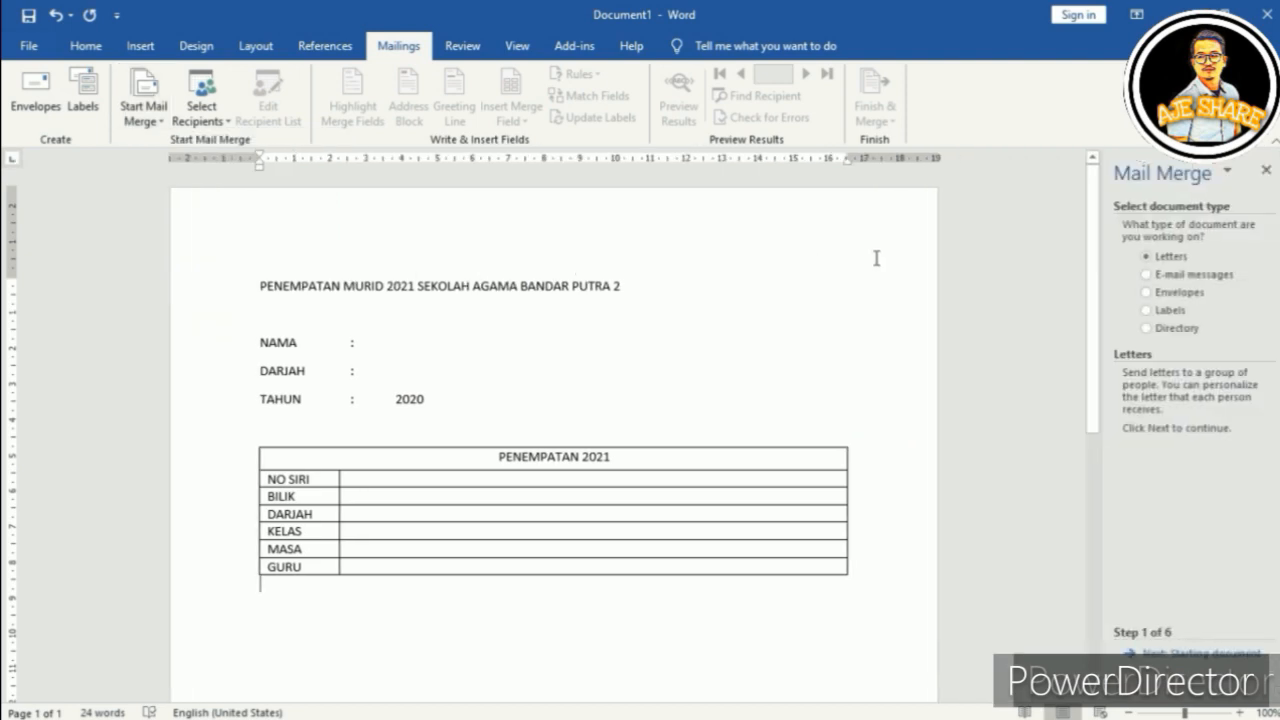
{"action": "left_click", "coordinate": [1173, 655]}
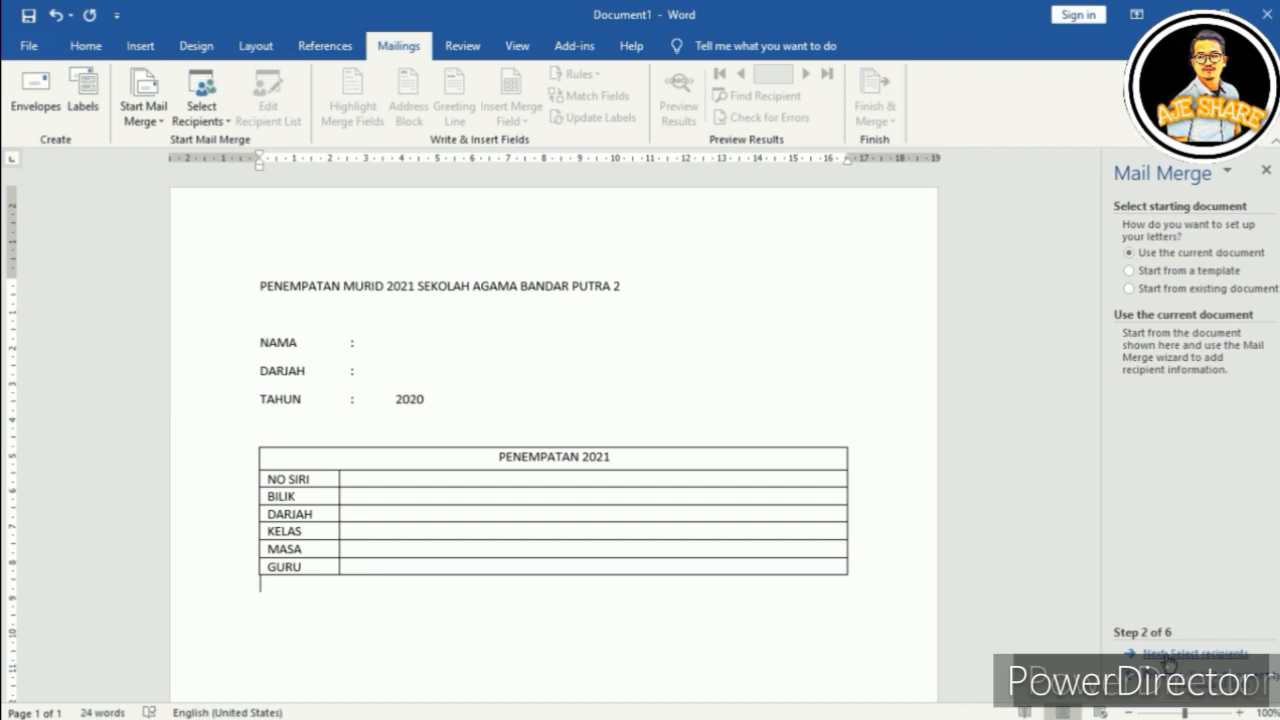
{"action": "left_click", "coordinate": [1168, 658]}
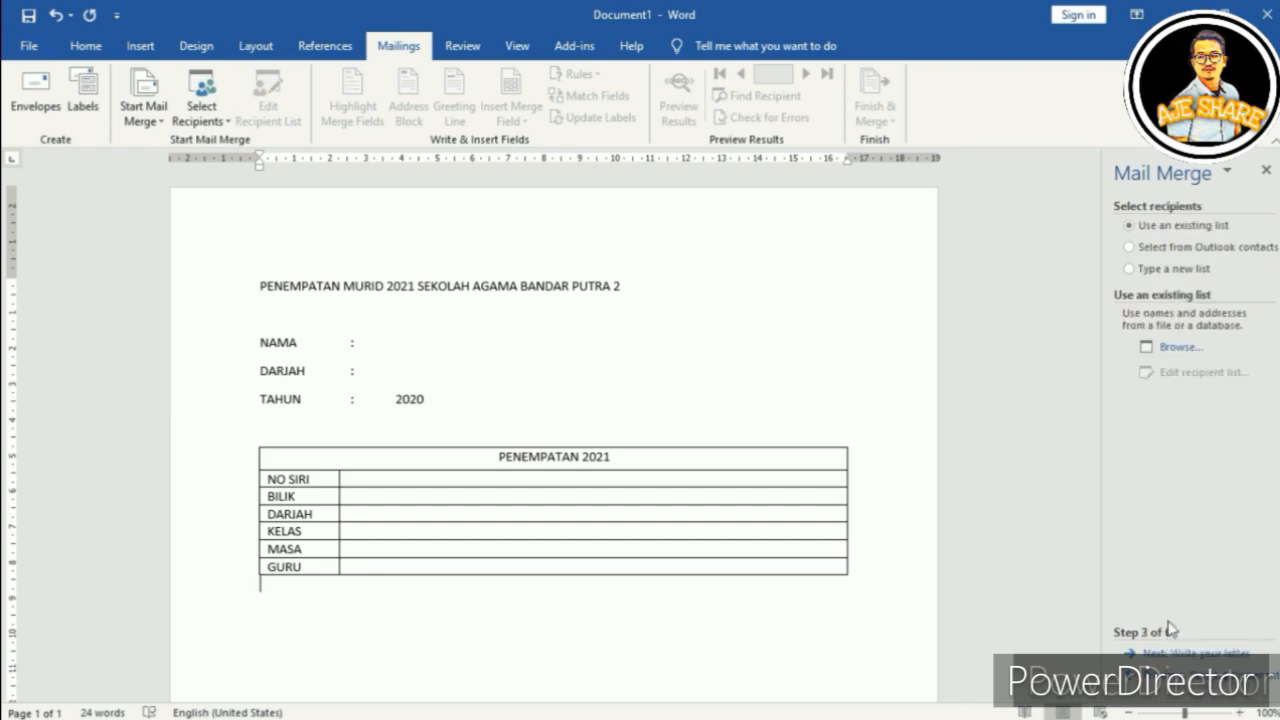
{"action": "left_click", "coordinate": [1178, 347]}
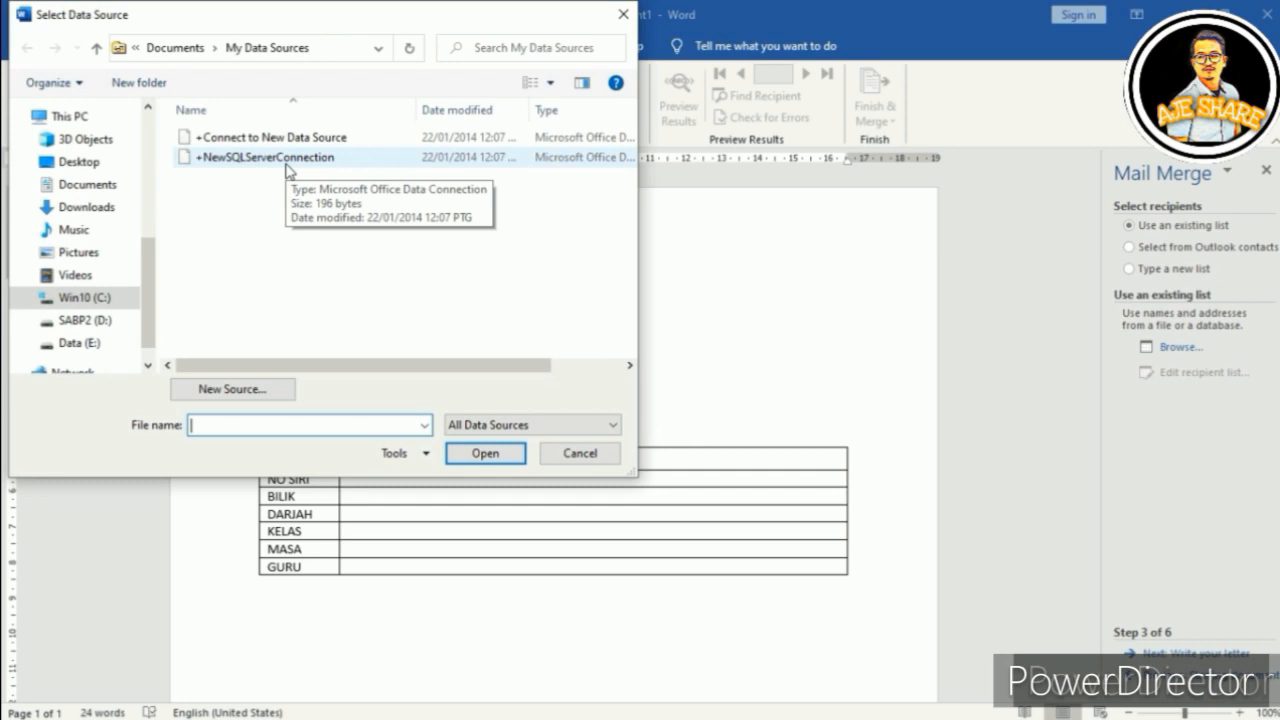
Step: Use Sheet1$ of PENEMPATAN 2021.xlsx from Desktop\MAIL MERGE IKHWAN as the full recipient list
{"action": "left_click", "coordinate": [69, 166]}
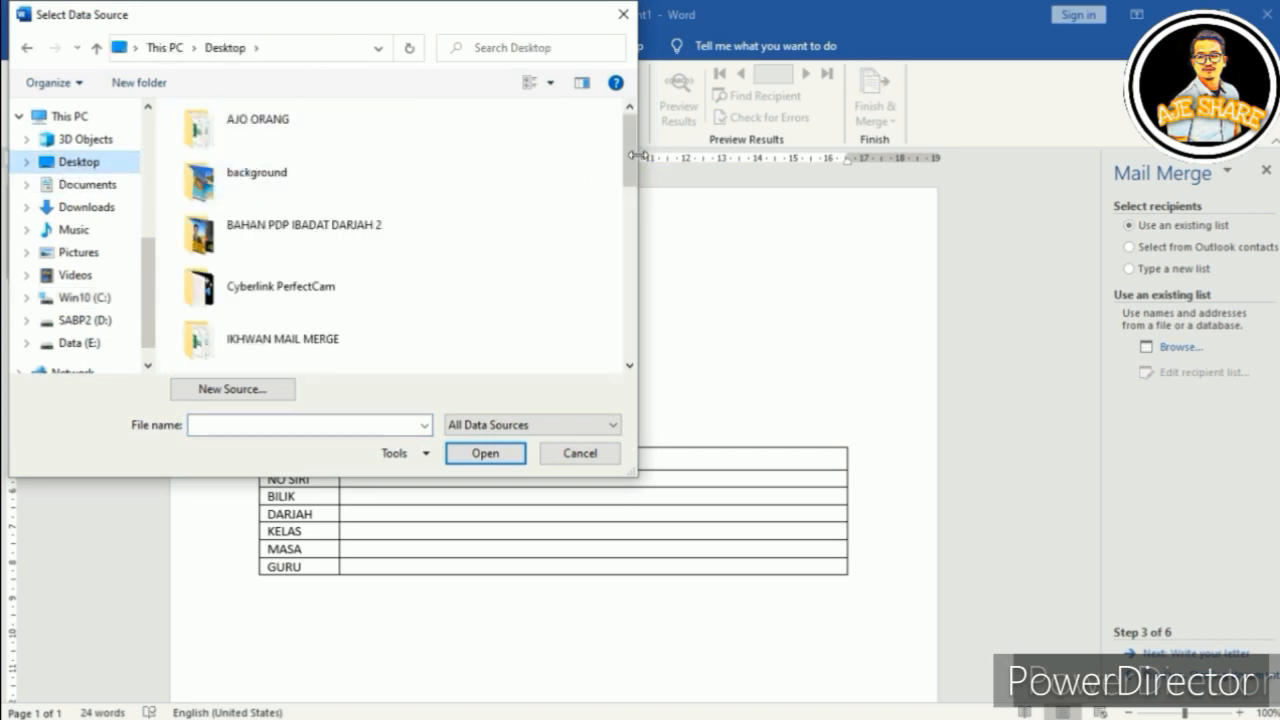
{"action": "left_click_drag", "start_coordinate": [630, 155], "coordinate": [629, 175]}
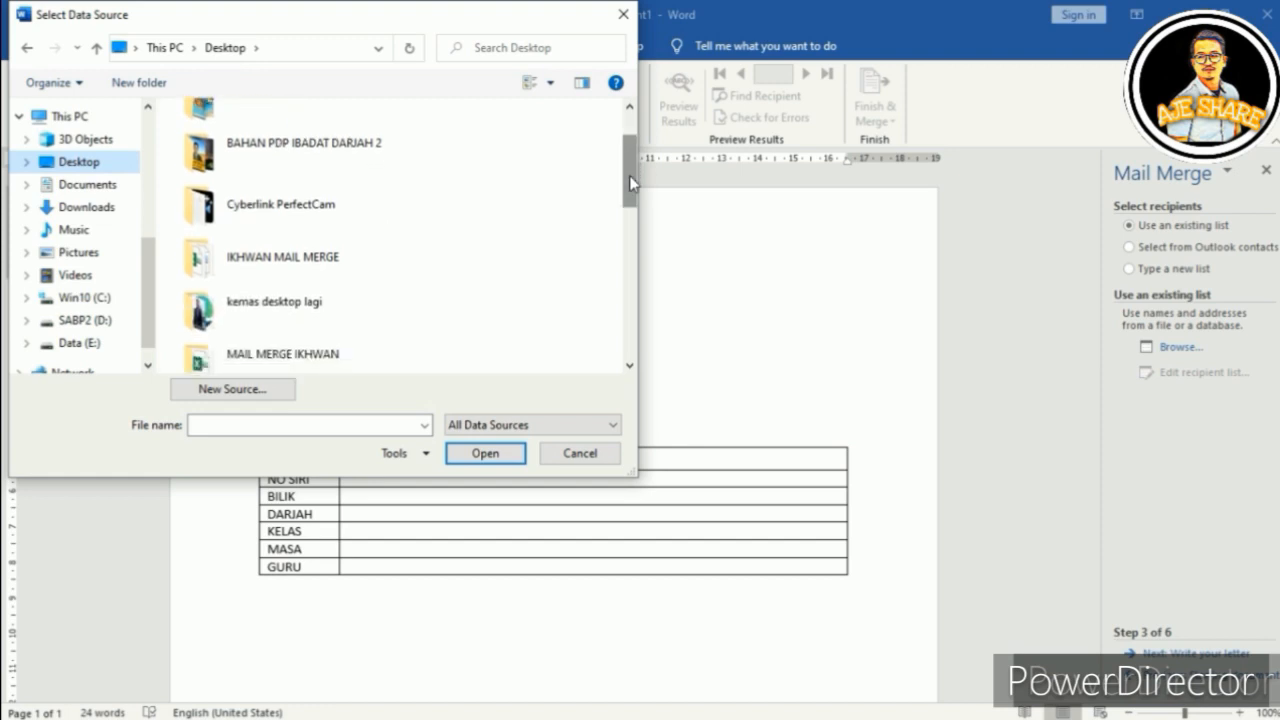
{"action": "double_click", "coordinate": [258, 366]}
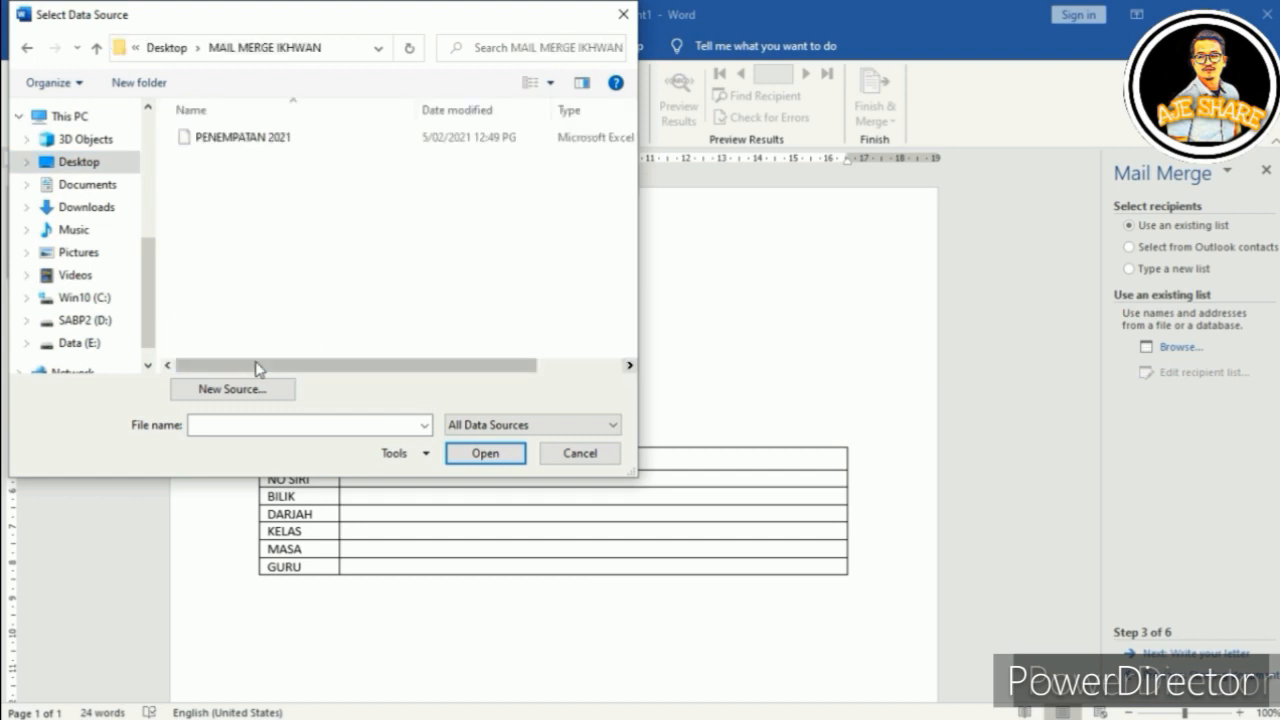
{"action": "left_click", "coordinate": [245, 138]}
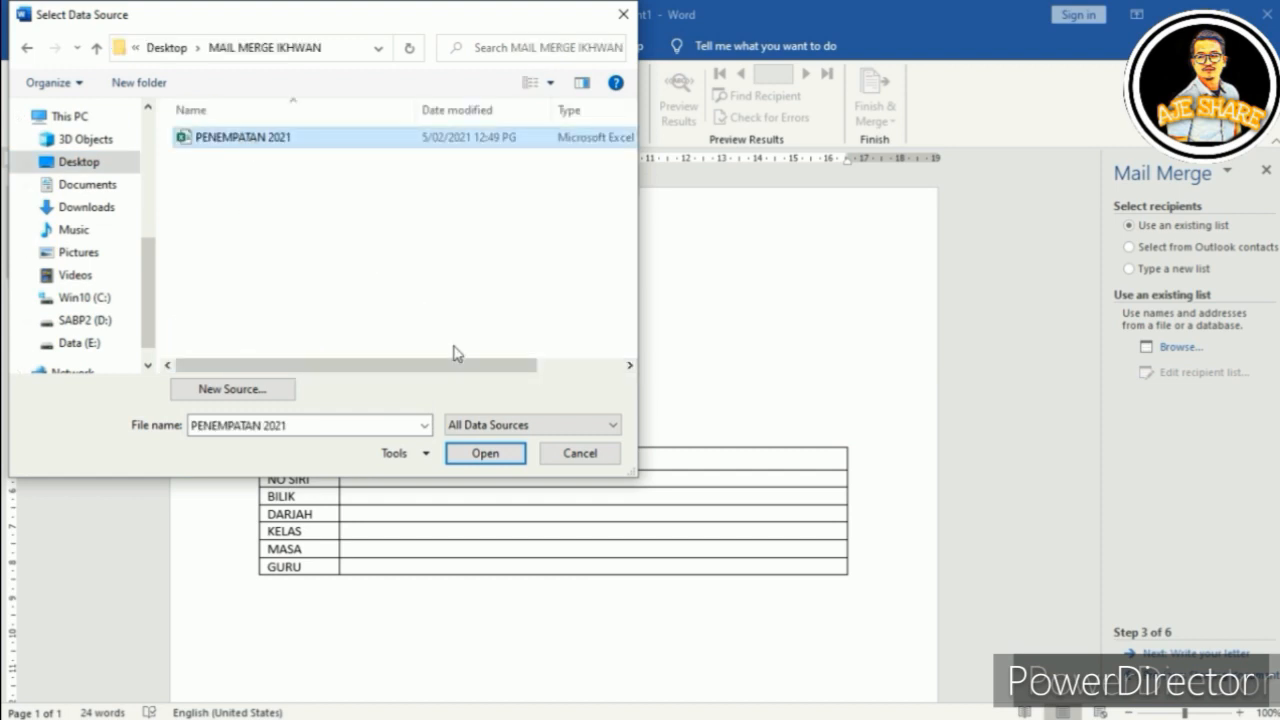
{"action": "left_click", "coordinate": [484, 453]}
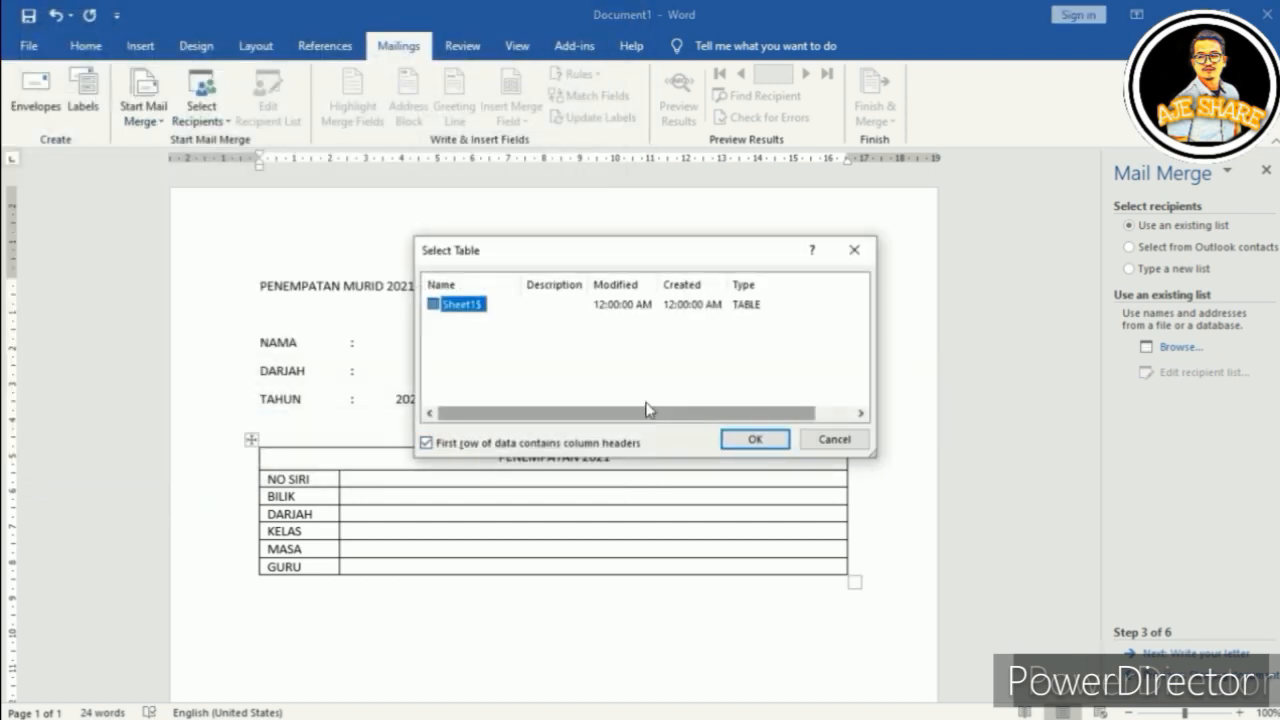
{"action": "left_click", "coordinate": [756, 443]}
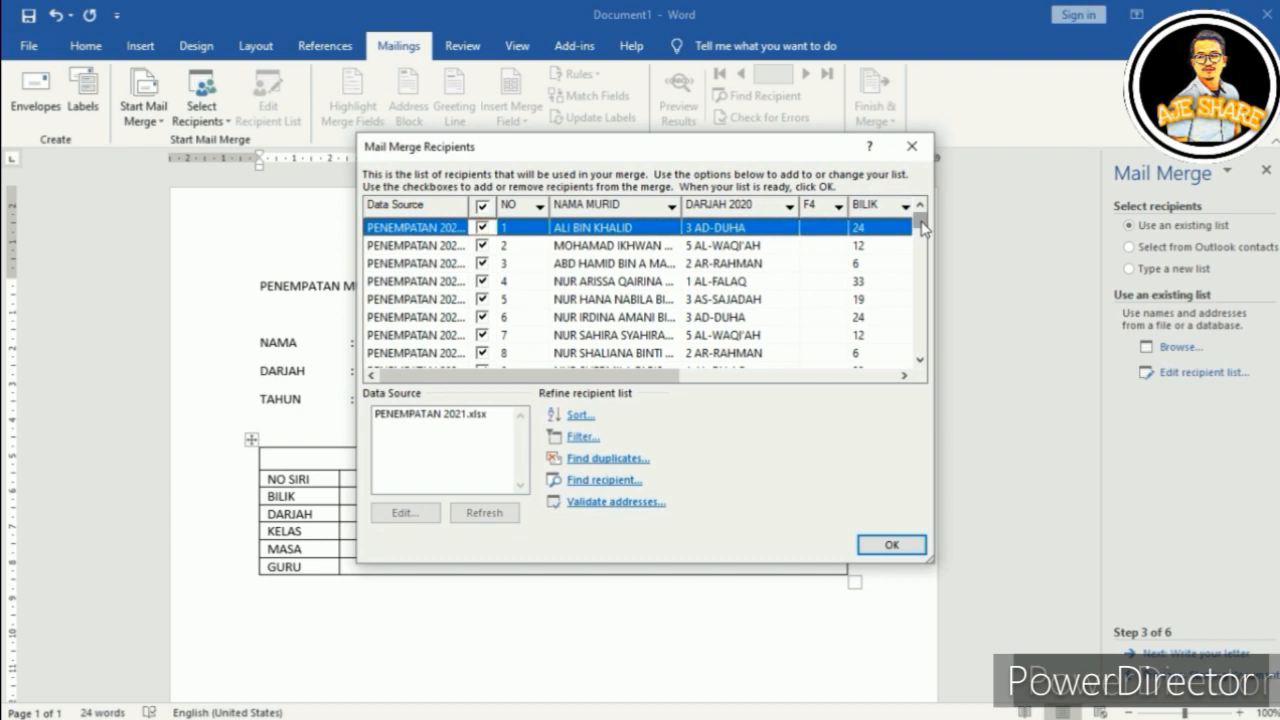
{"action": "mouse_move", "coordinate": [924, 229]}
{"action": "left_mouse_down"}
{"action": "mouse_move", "coordinate": [924, 252]}
{"action": "mouse_move", "coordinate": [921, 210]}
{"action": "left_mouse_up"}
{"action": "left_click", "coordinate": [870, 553]}
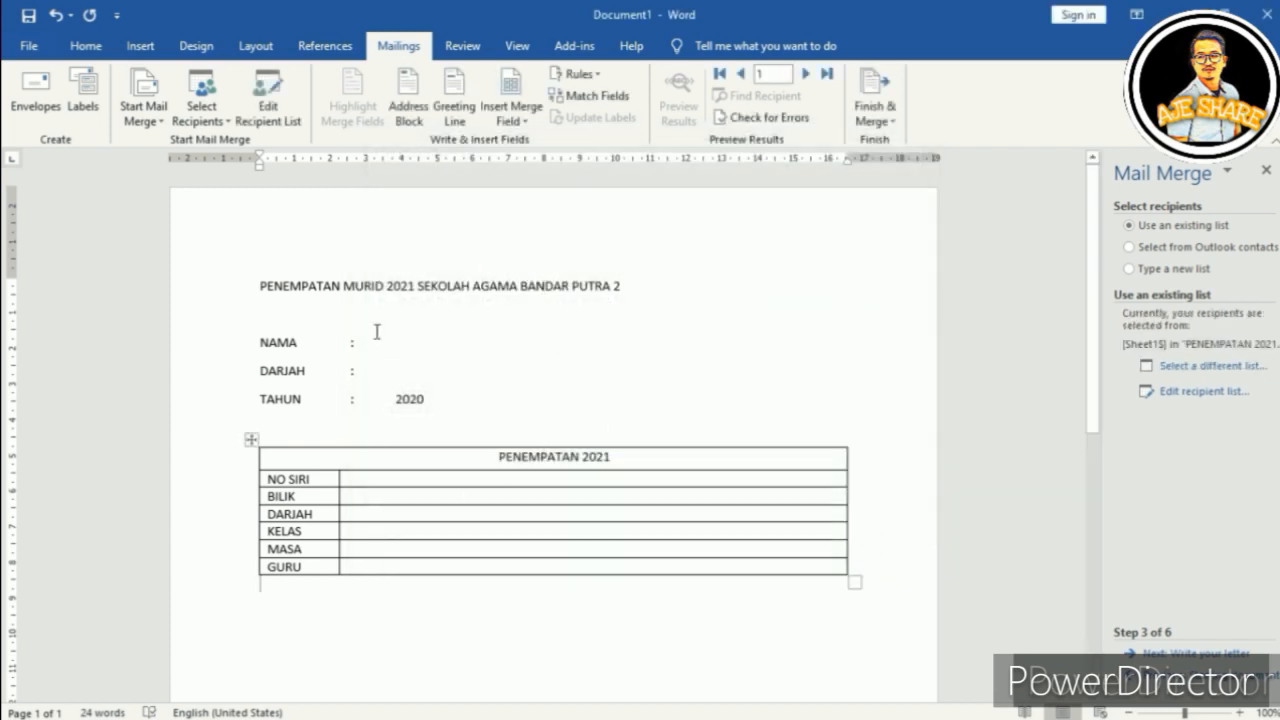
Step: Close the Mail Merge pane and list the merge fields at the NAMA value position
{"action": "left_click", "coordinate": [1265, 171]}
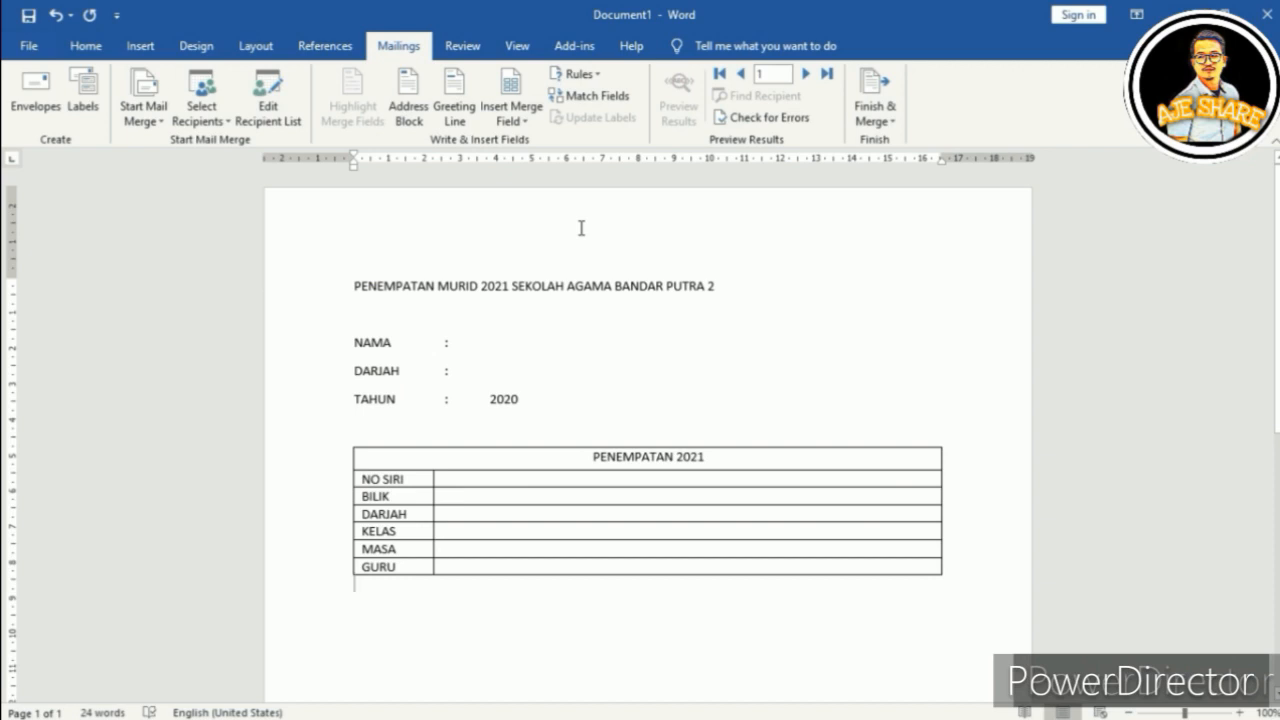
{"action": "left_click", "coordinate": [476, 341]}
{"action": "key", "text": "Tab"}
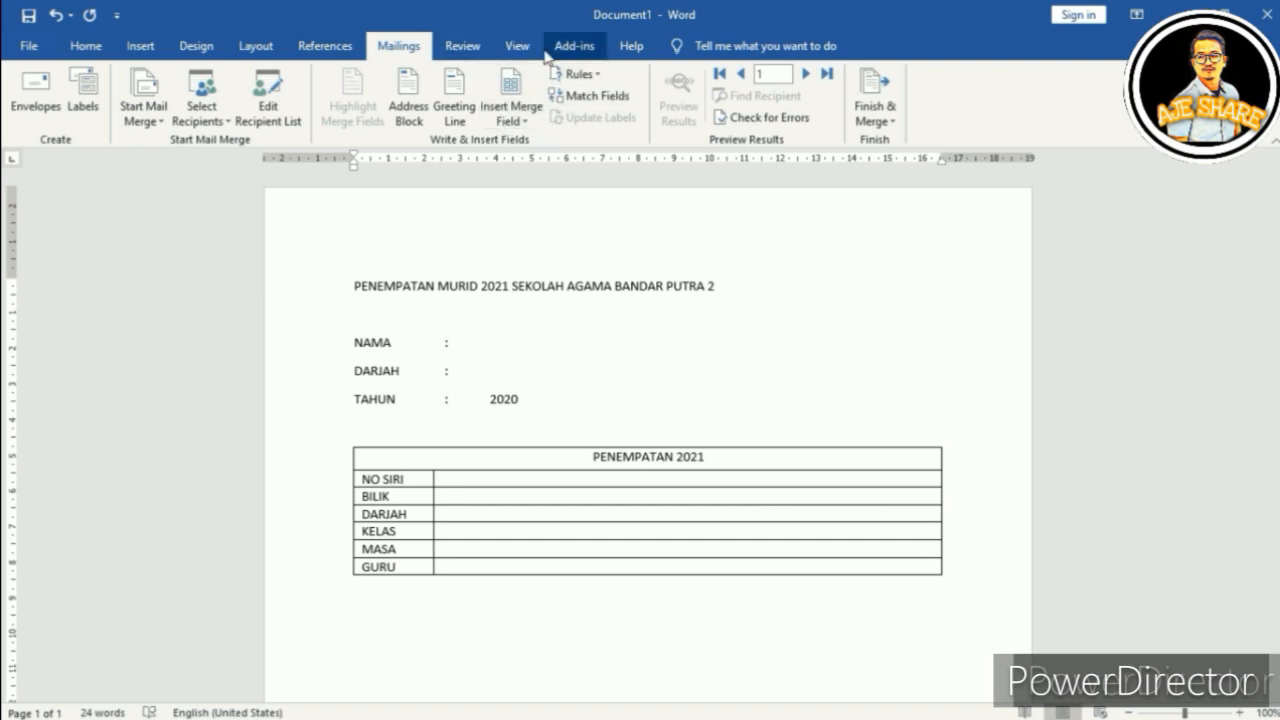
{"action": "left_click", "coordinate": [500, 122]}
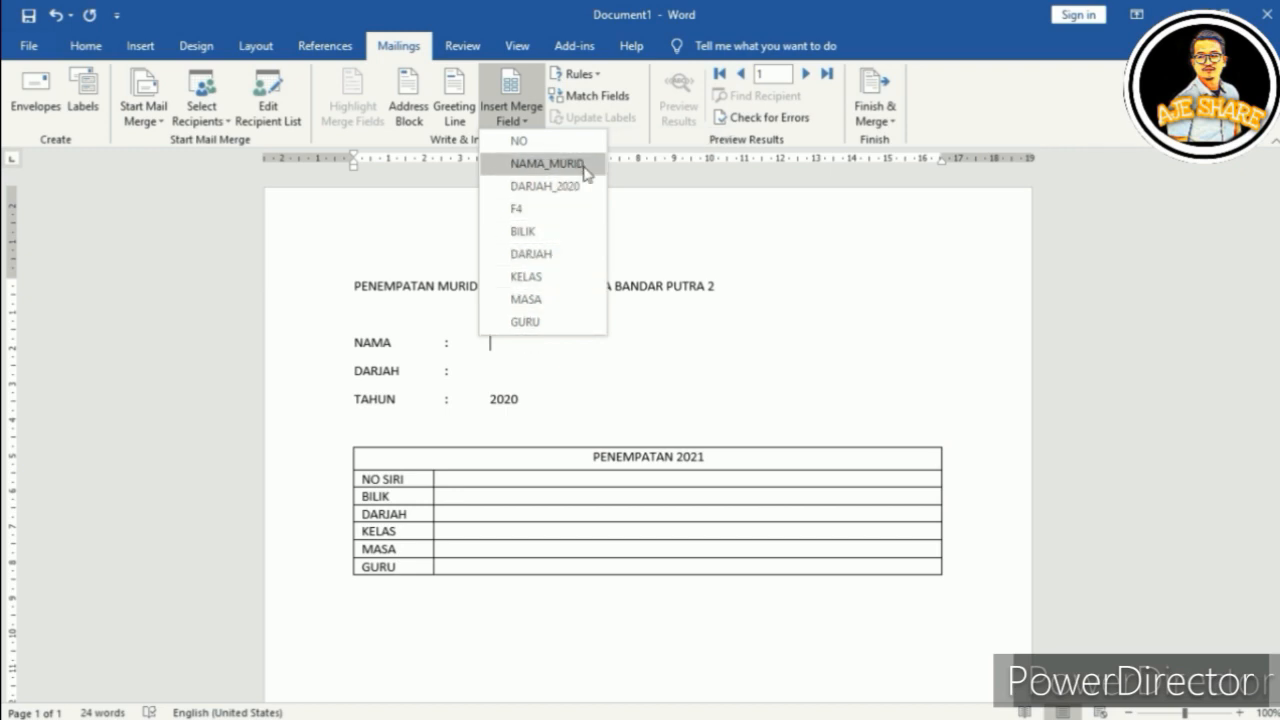
{"action": "left_click", "coordinate": [375, 346]}
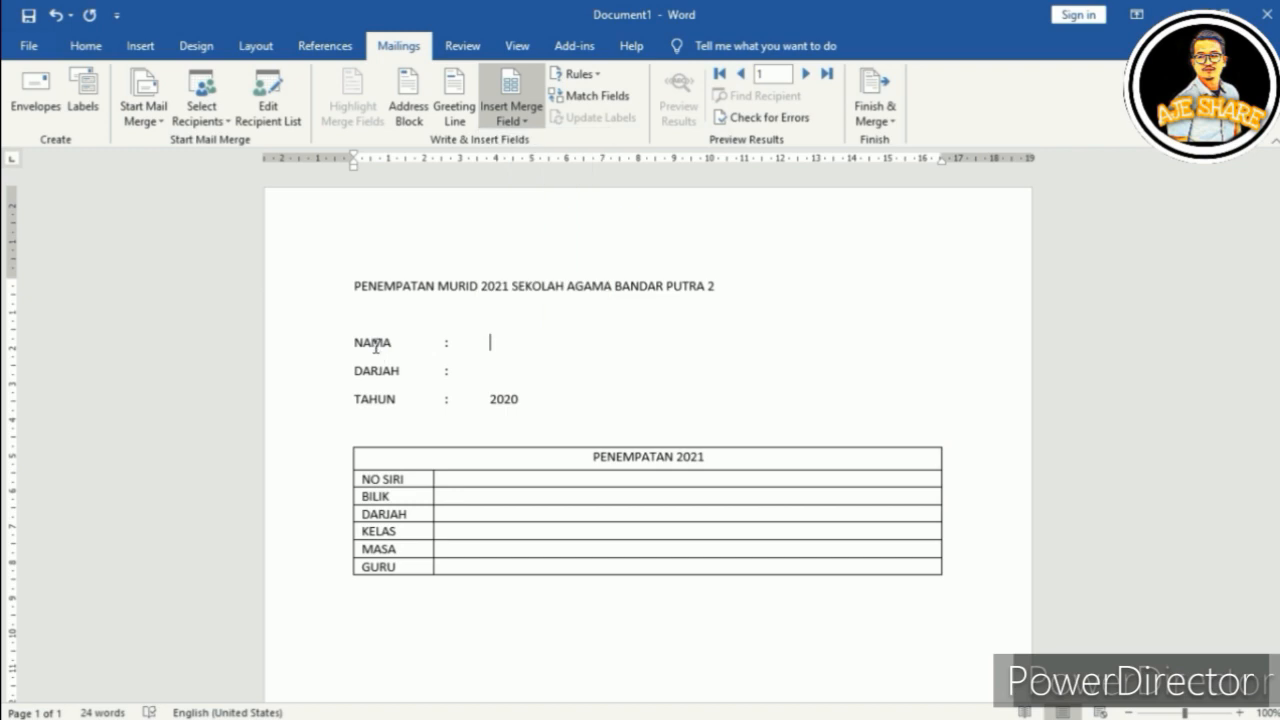
{"action": "left_click", "coordinate": [496, 114]}
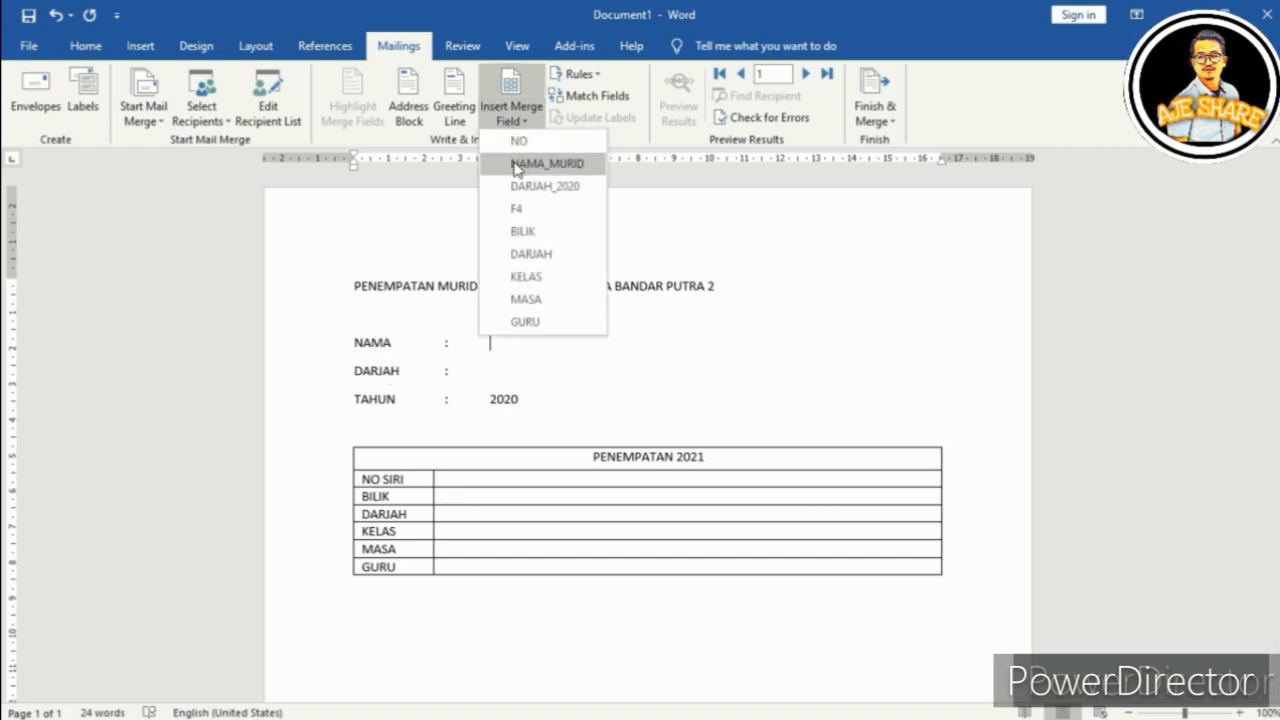
{"action": "left_click", "coordinate": [517, 165]}
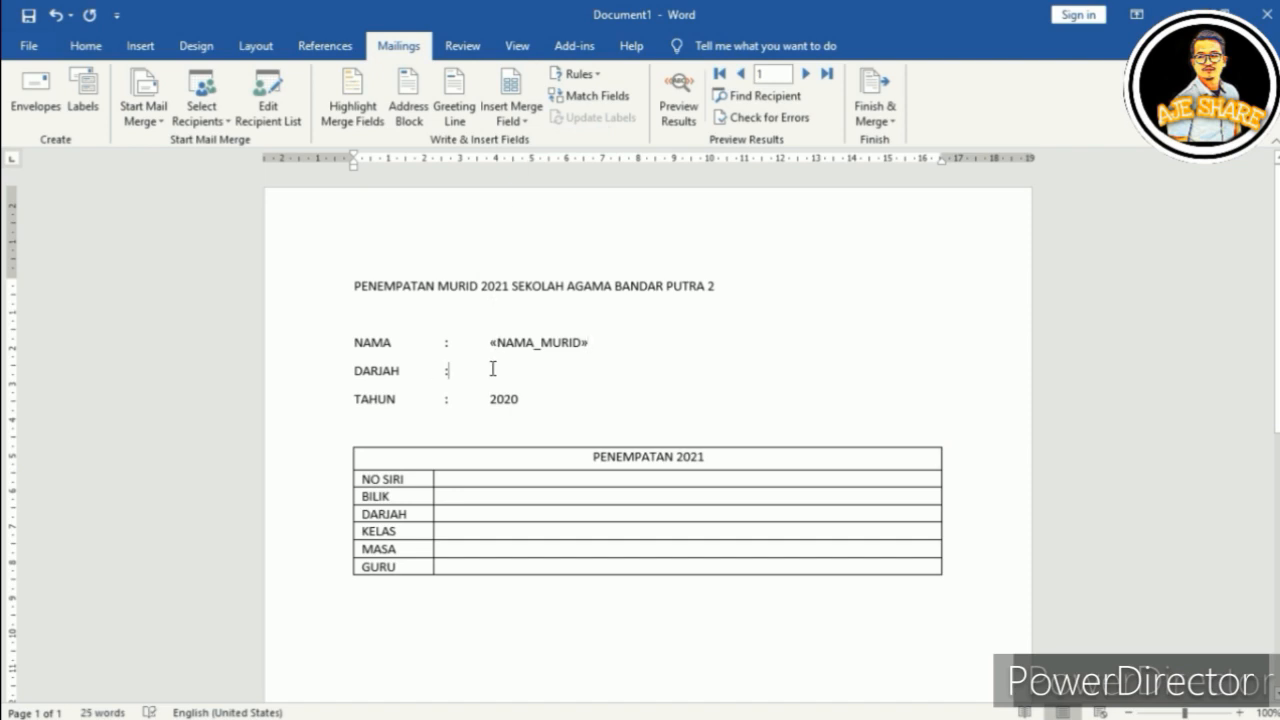
{"action": "left_click", "coordinate": [516, 121]}
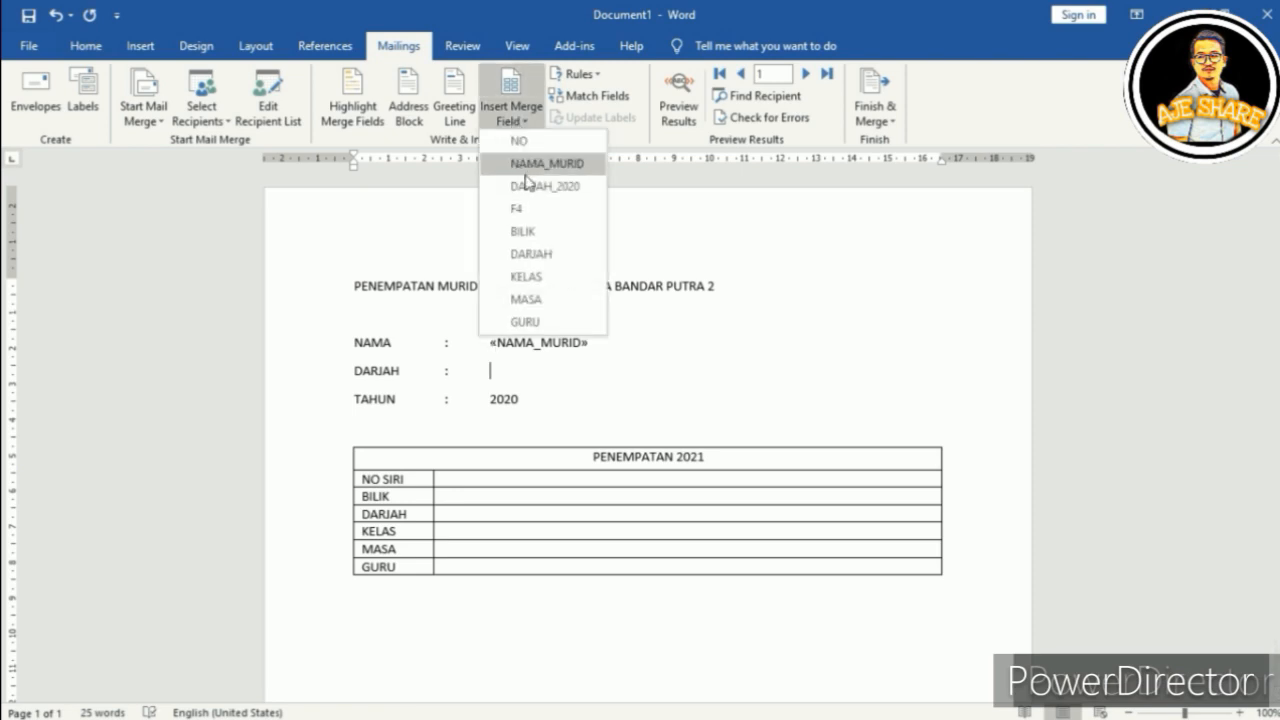
{"action": "left_click", "coordinate": [527, 188]}
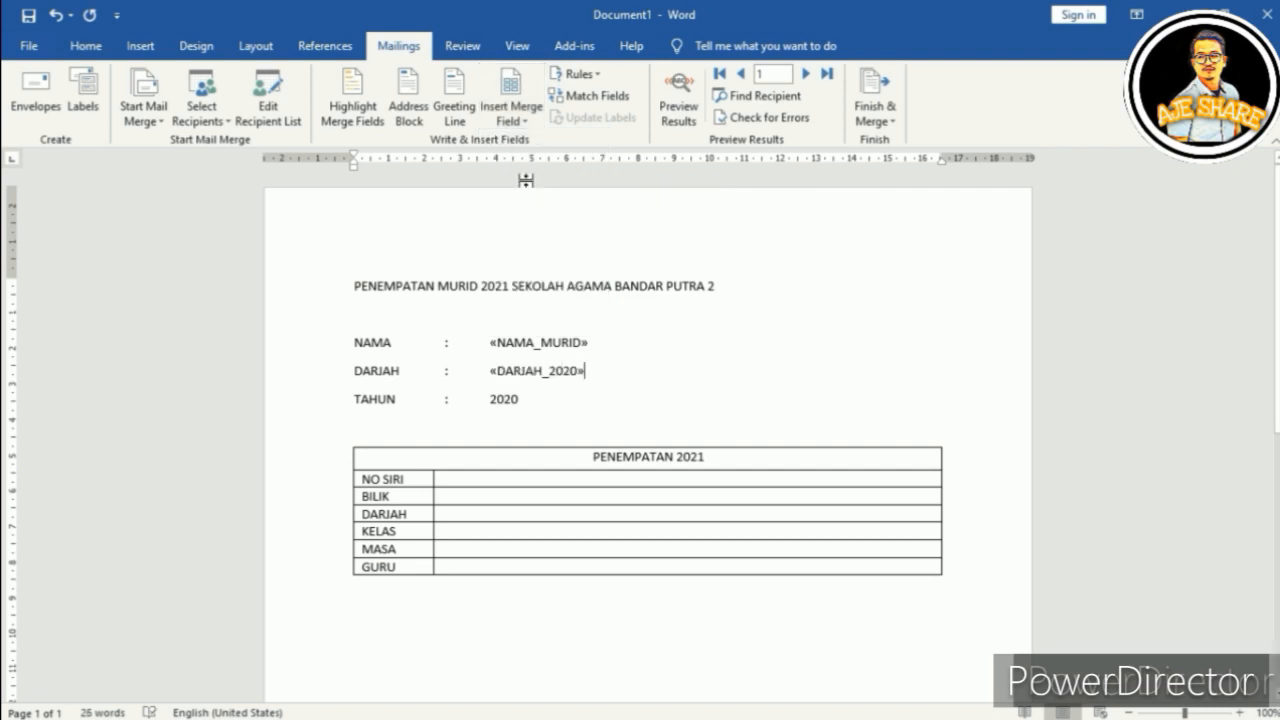
Step: Insert the NO and BILIK merge fields into the NO SIRI and BILIK value cells
{"action": "left_click", "coordinate": [469, 479]}
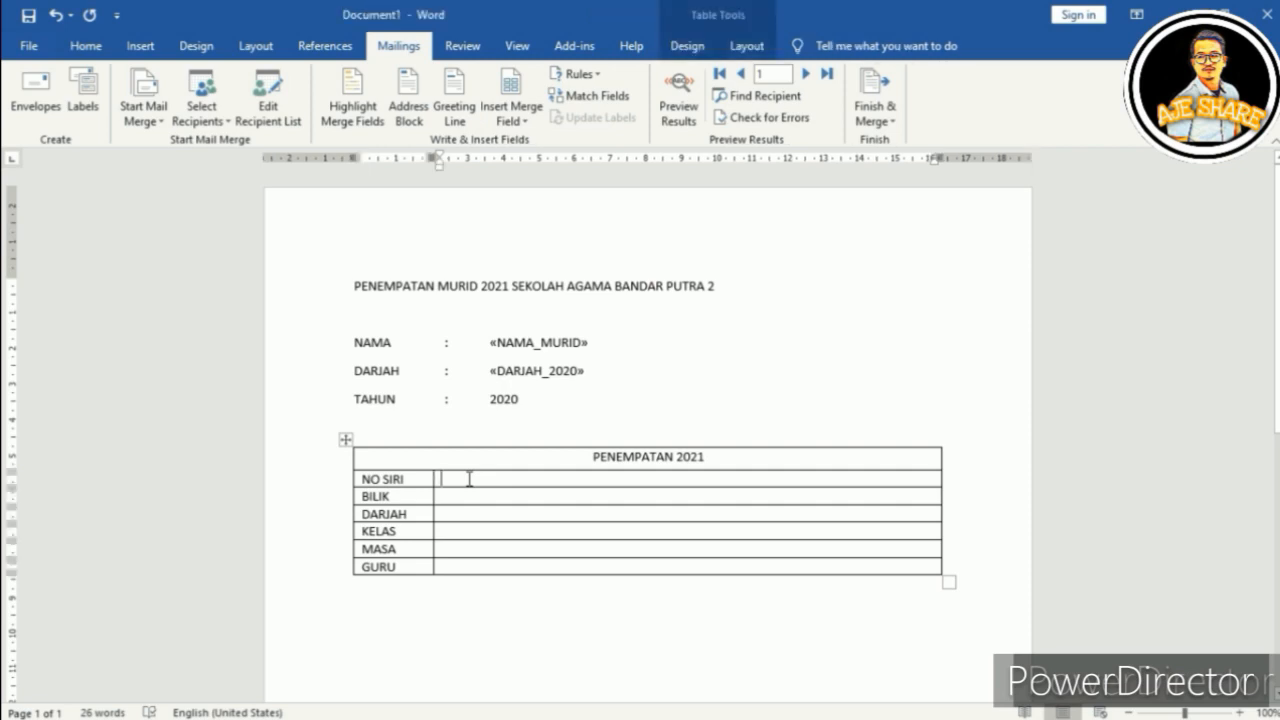
{"action": "key", "text": "Tab"}
{"action": "left_click", "coordinate": [459, 478]}
{"action": "left_click", "coordinate": [520, 120]}
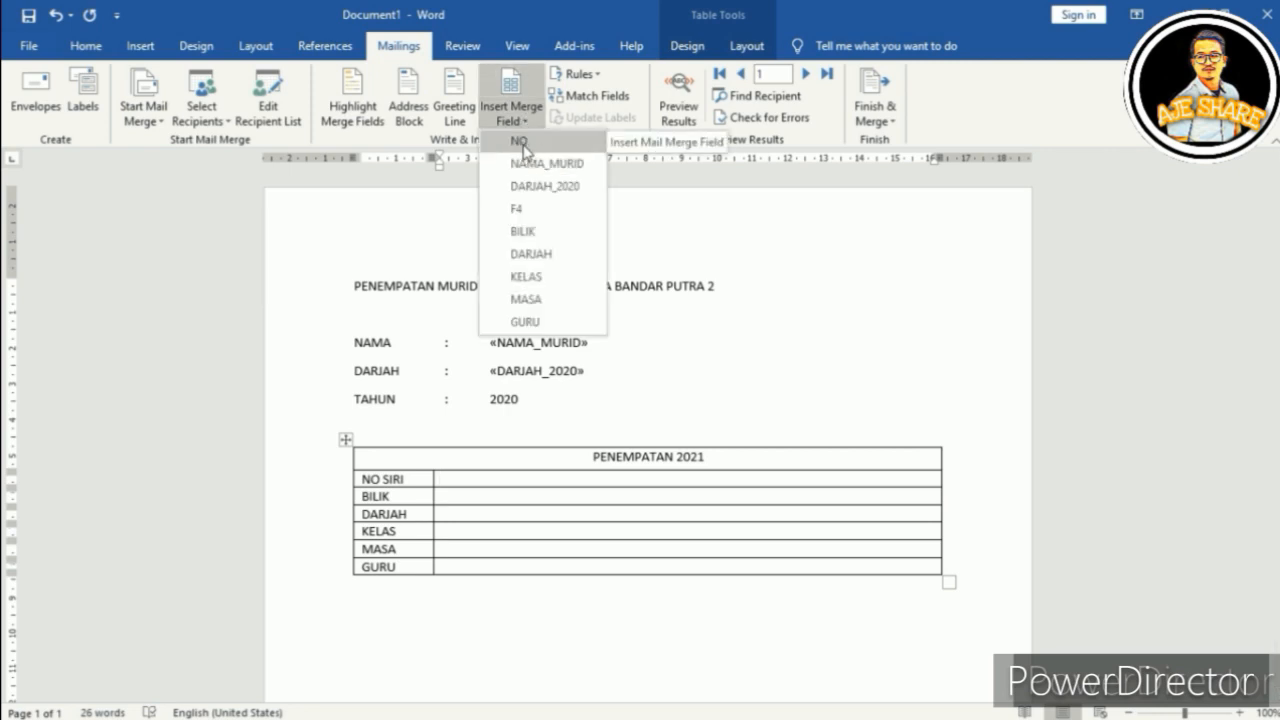
{"action": "left_click", "coordinate": [520, 141]}
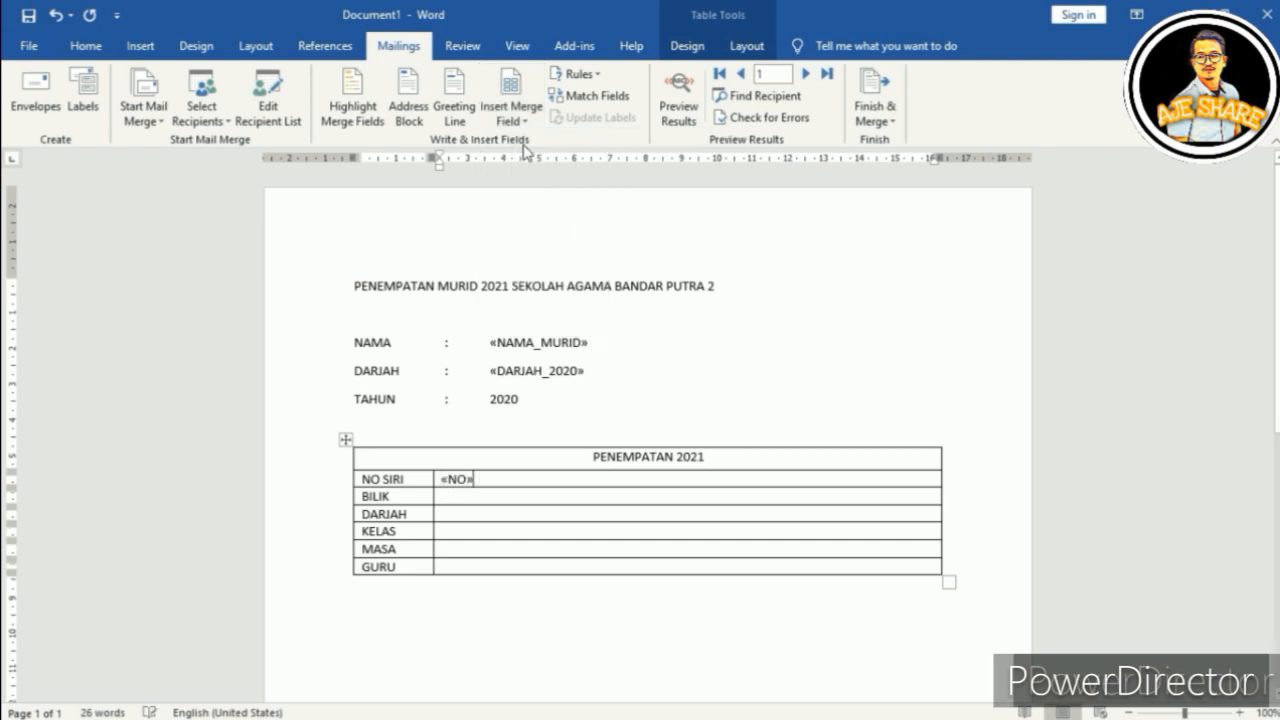
{"action": "left_click", "coordinate": [443, 497]}
{"action": "left_click", "coordinate": [506, 120]}
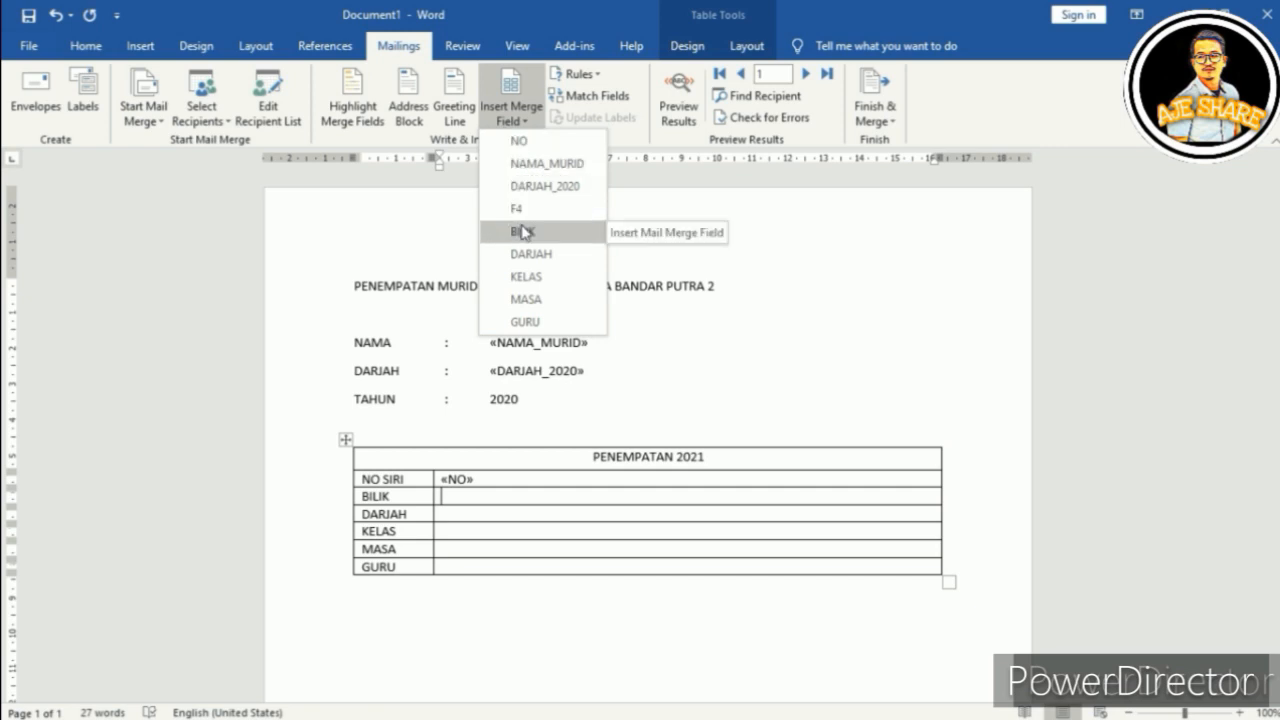
{"action": "left_click", "coordinate": [522, 231]}
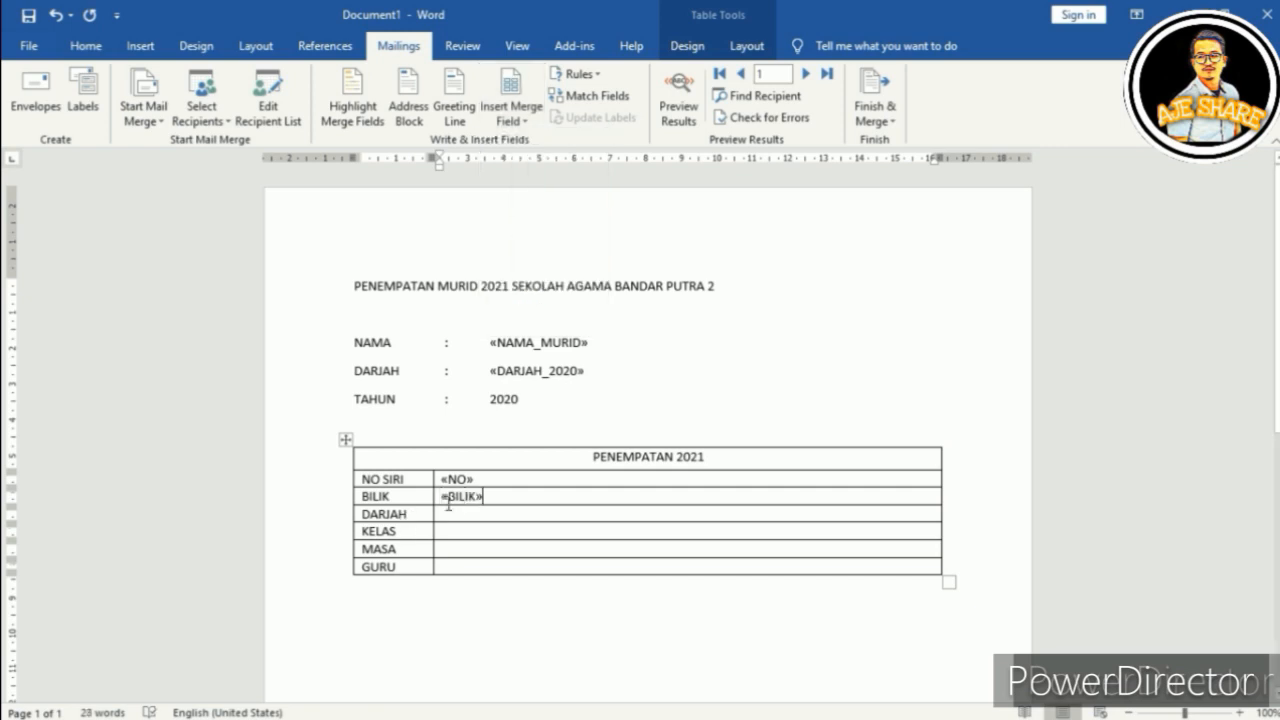
Step: Insert the DARJAH, KELAS, MASA and GURU merge fields into their matching value cells
{"action": "left_click", "coordinate": [508, 120]}
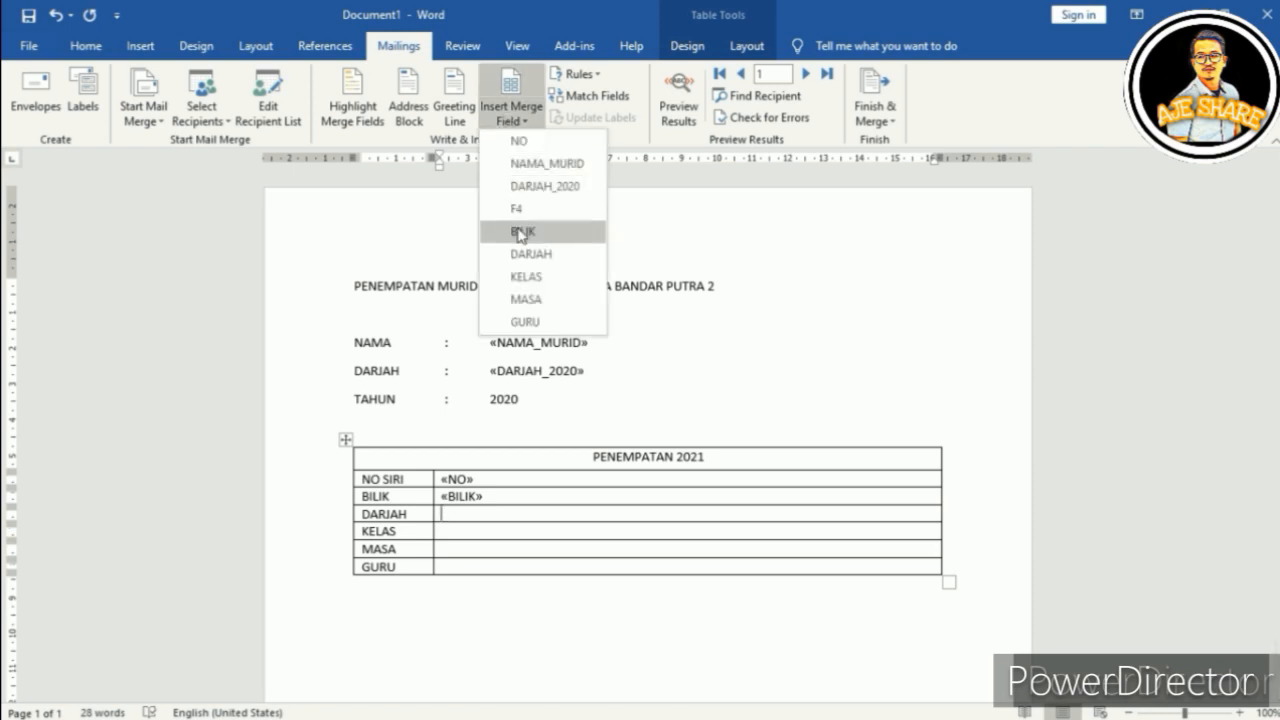
{"action": "left_click", "coordinate": [524, 255]}
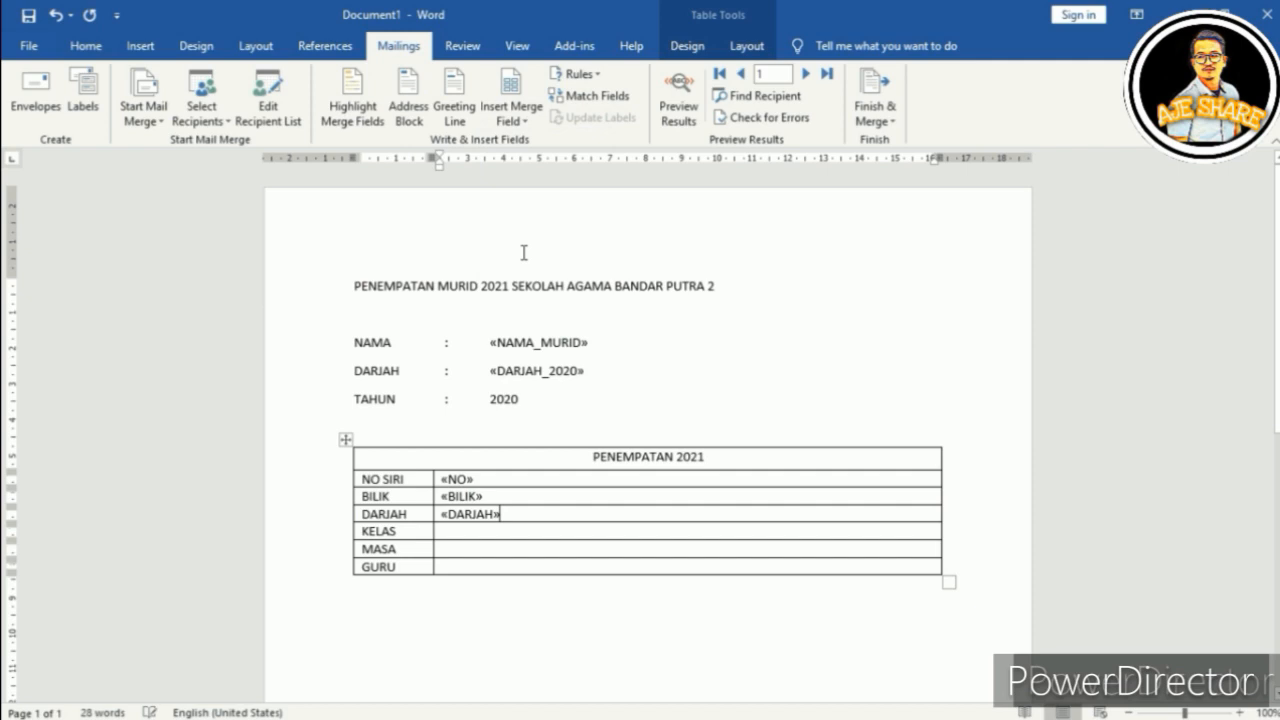
{"action": "left_click", "coordinate": [450, 530]}
{"action": "left_click", "coordinate": [502, 108]}
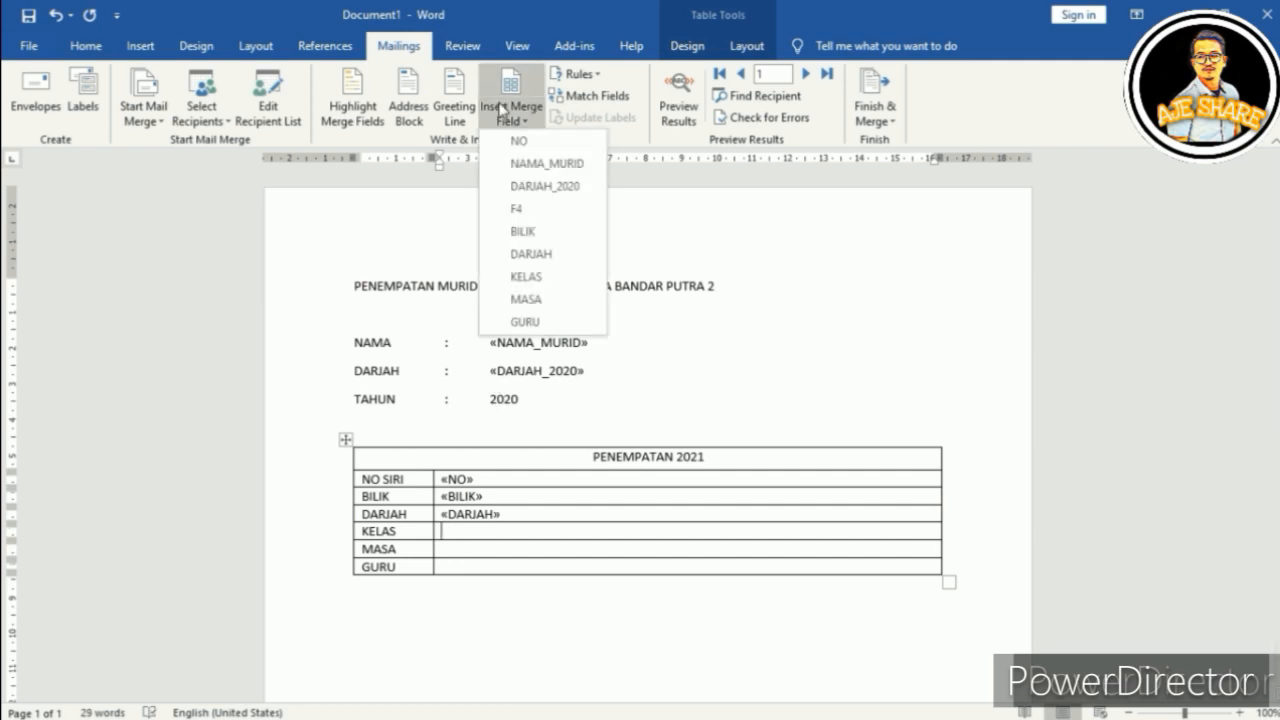
{"action": "left_click", "coordinate": [527, 276]}
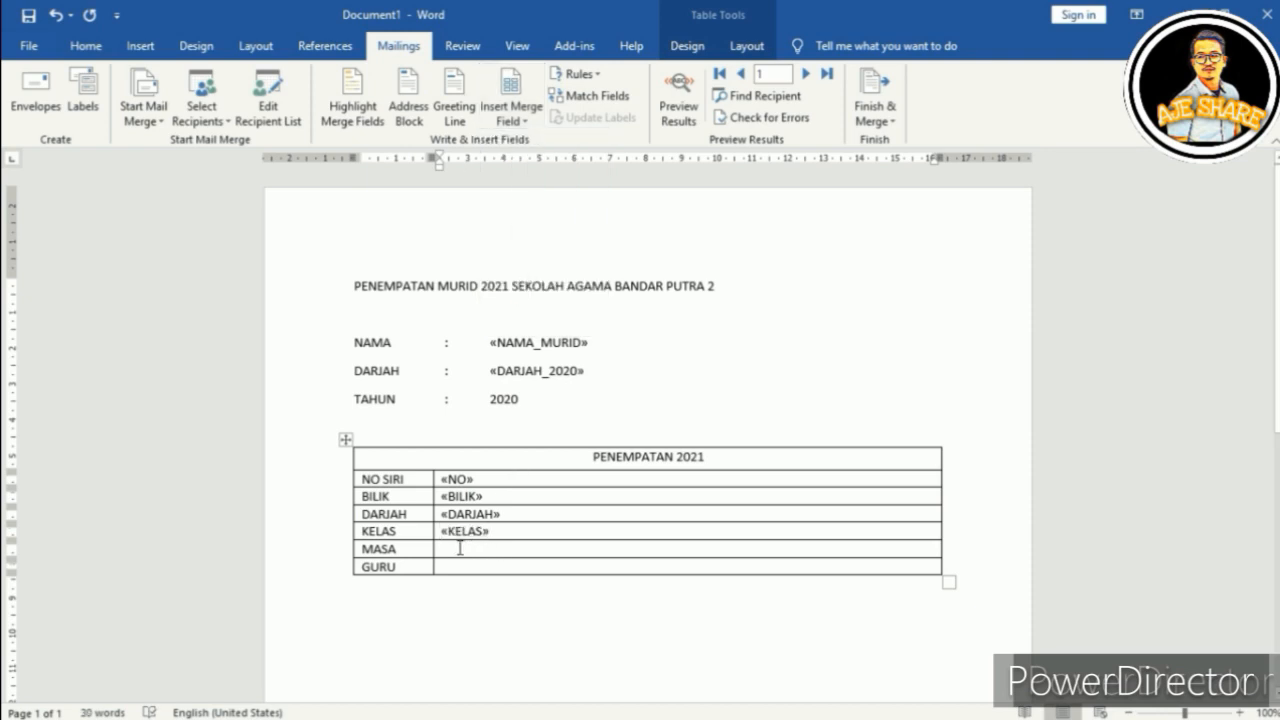
{"action": "left_click", "coordinate": [511, 116]}
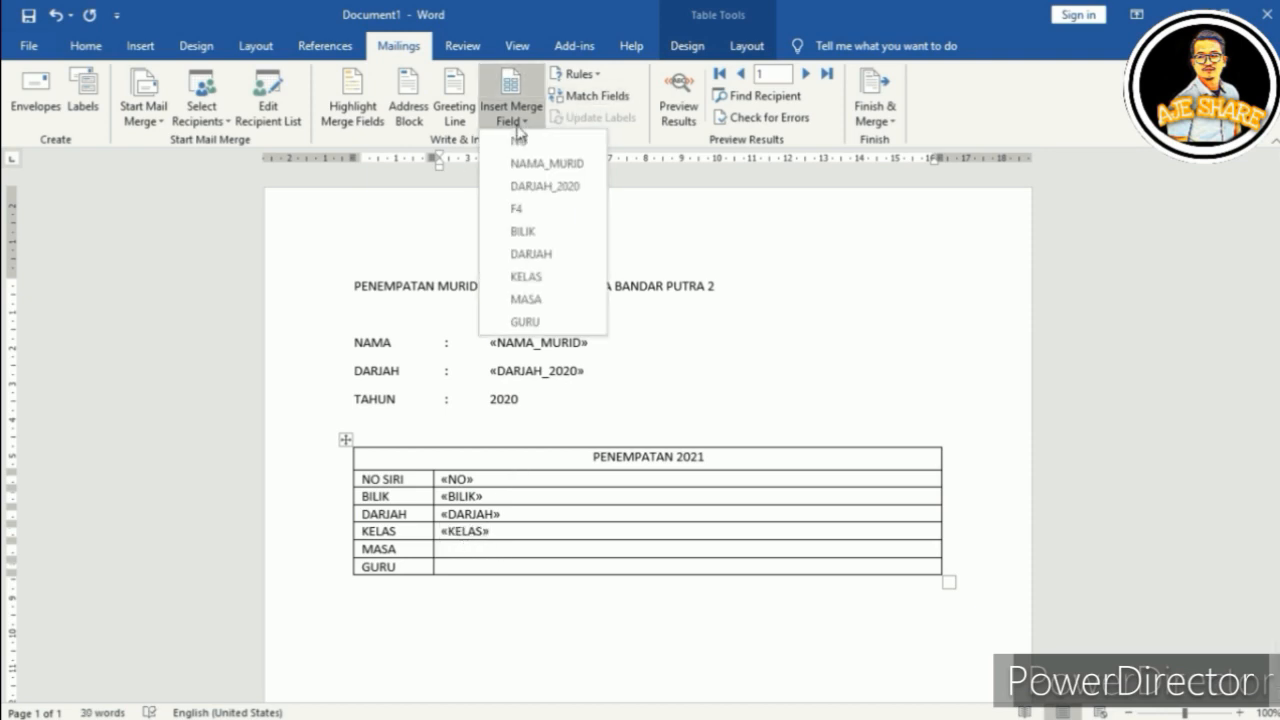
{"action": "left_click", "coordinate": [527, 298]}
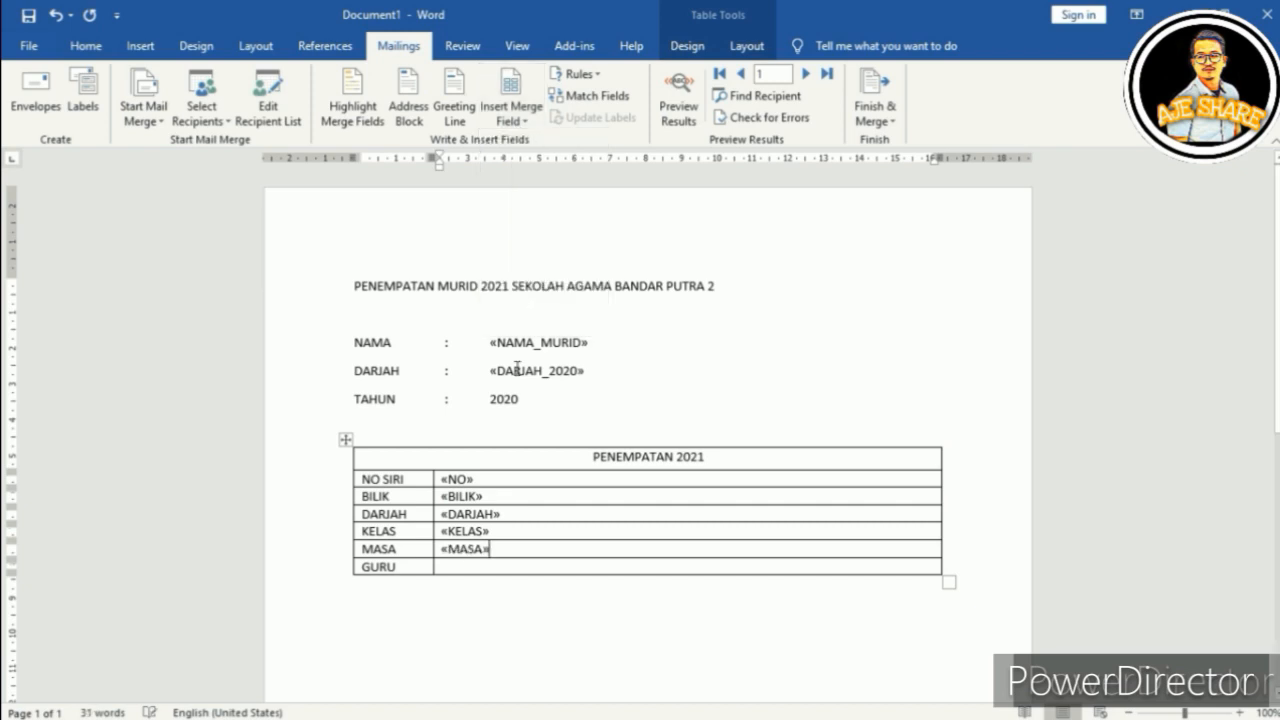
{"action": "left_click", "coordinate": [461, 567]}
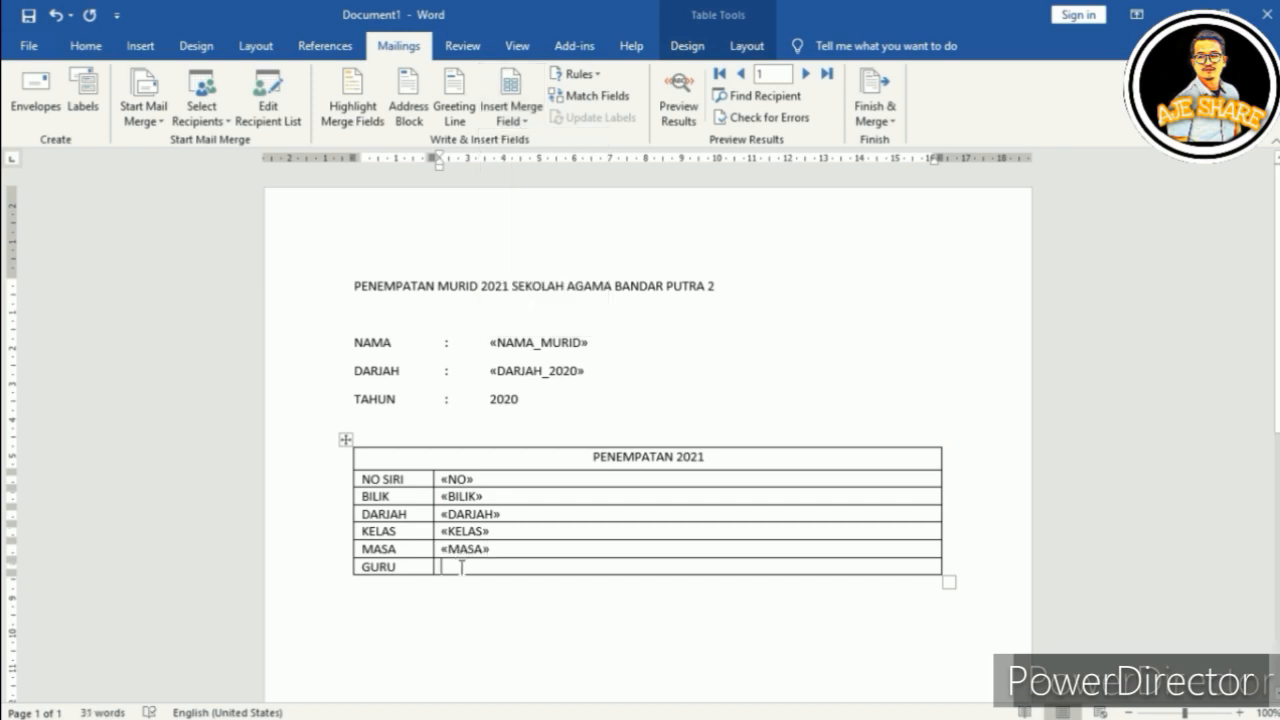
{"action": "left_click", "coordinate": [513, 118]}
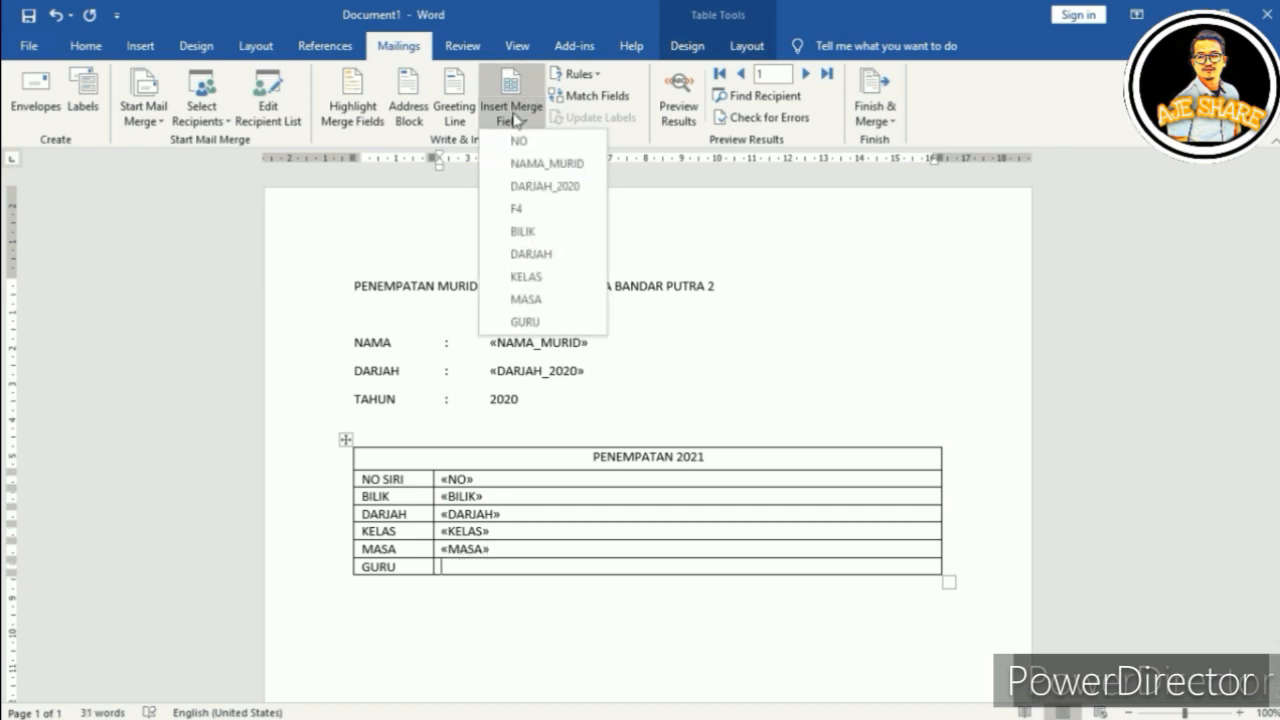
{"action": "left_click", "coordinate": [521, 322]}
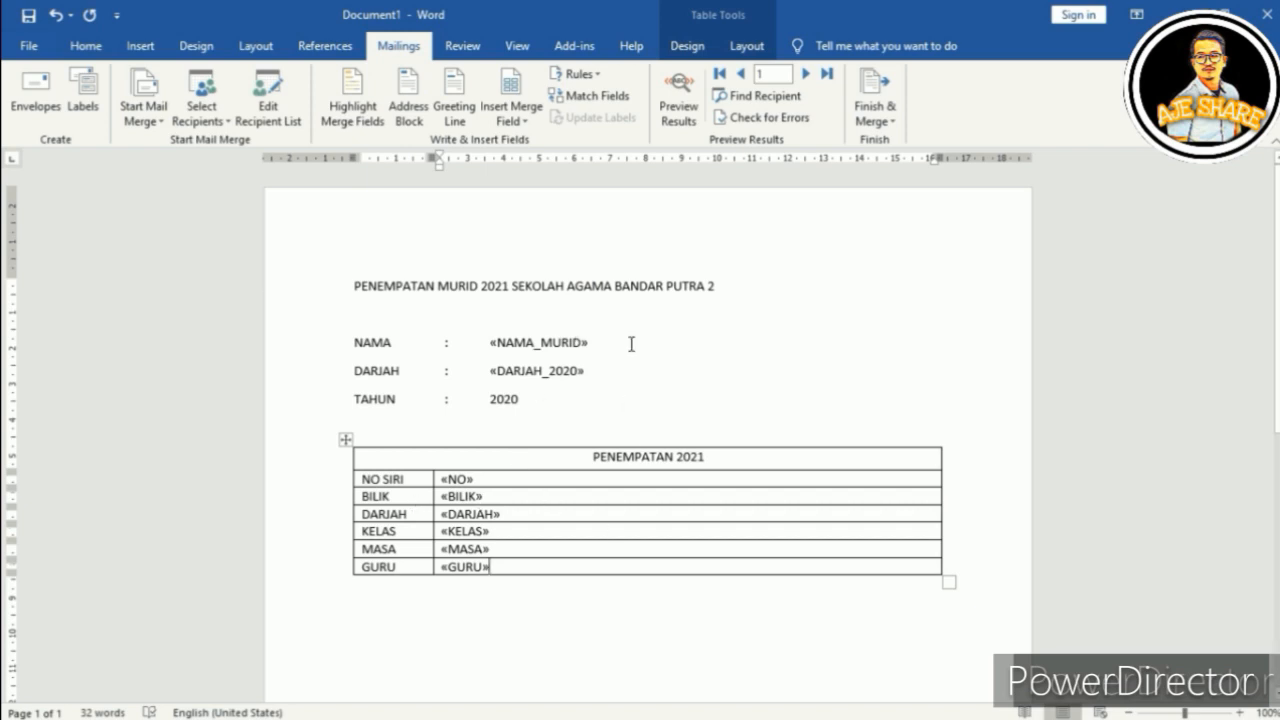
Step: Preview the slip with the first student's data, then switch to the PENEMPATAN 2021 workbook
{"action": "left_click", "coordinate": [678, 113]}
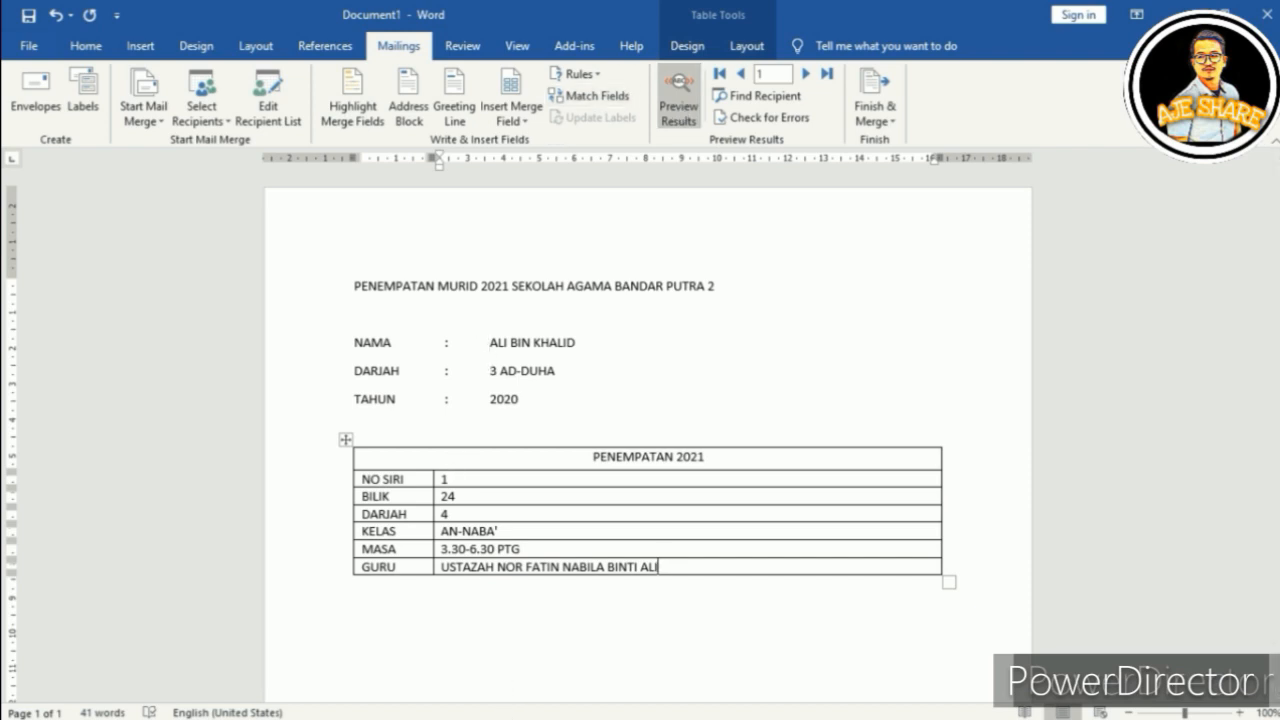
{"action": "left_click", "coordinate": [317, 714]}
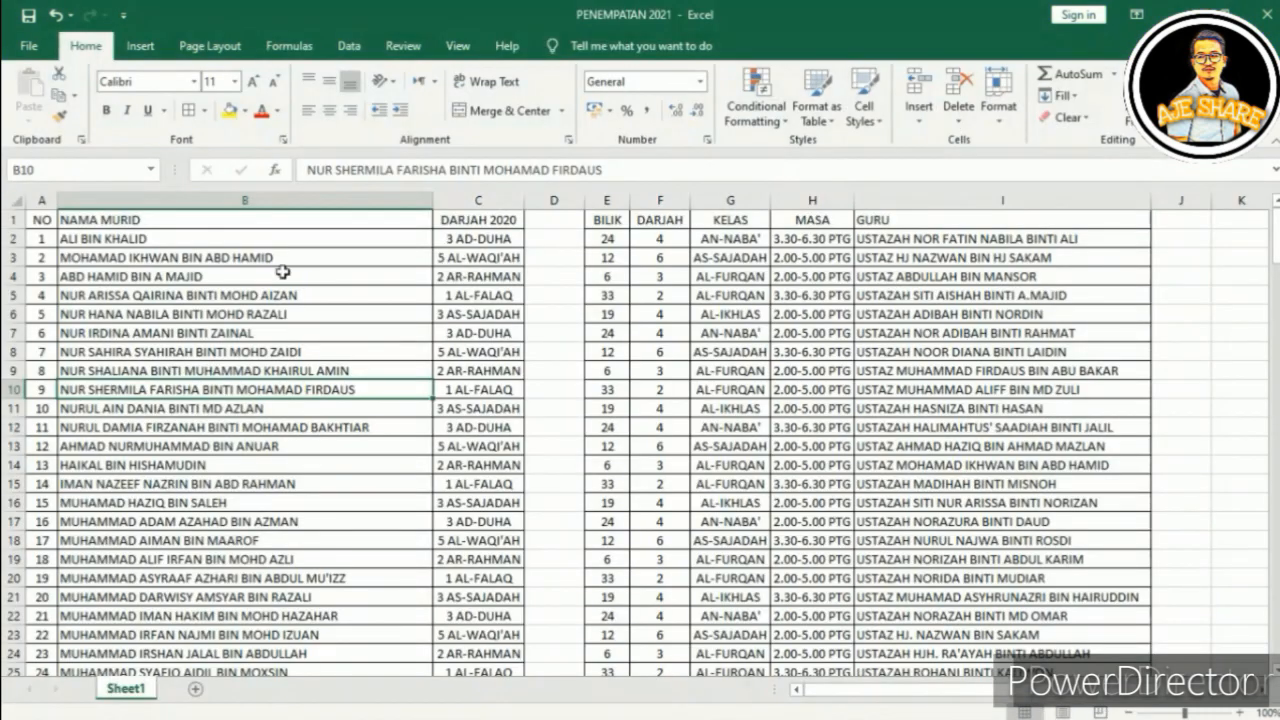
Step: Check the first student's row at cell B2, then go back to the Word slip
{"action": "left_click", "coordinate": [66, 238]}
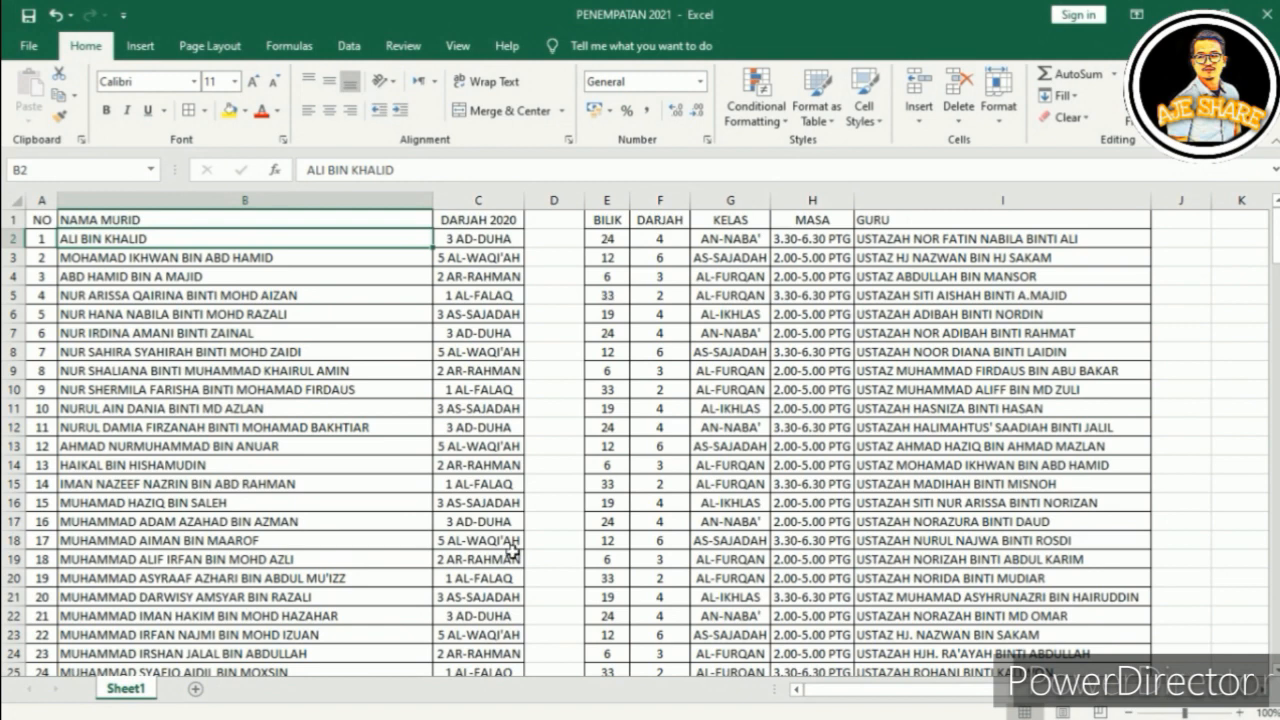
{"action": "key", "text": "super"}
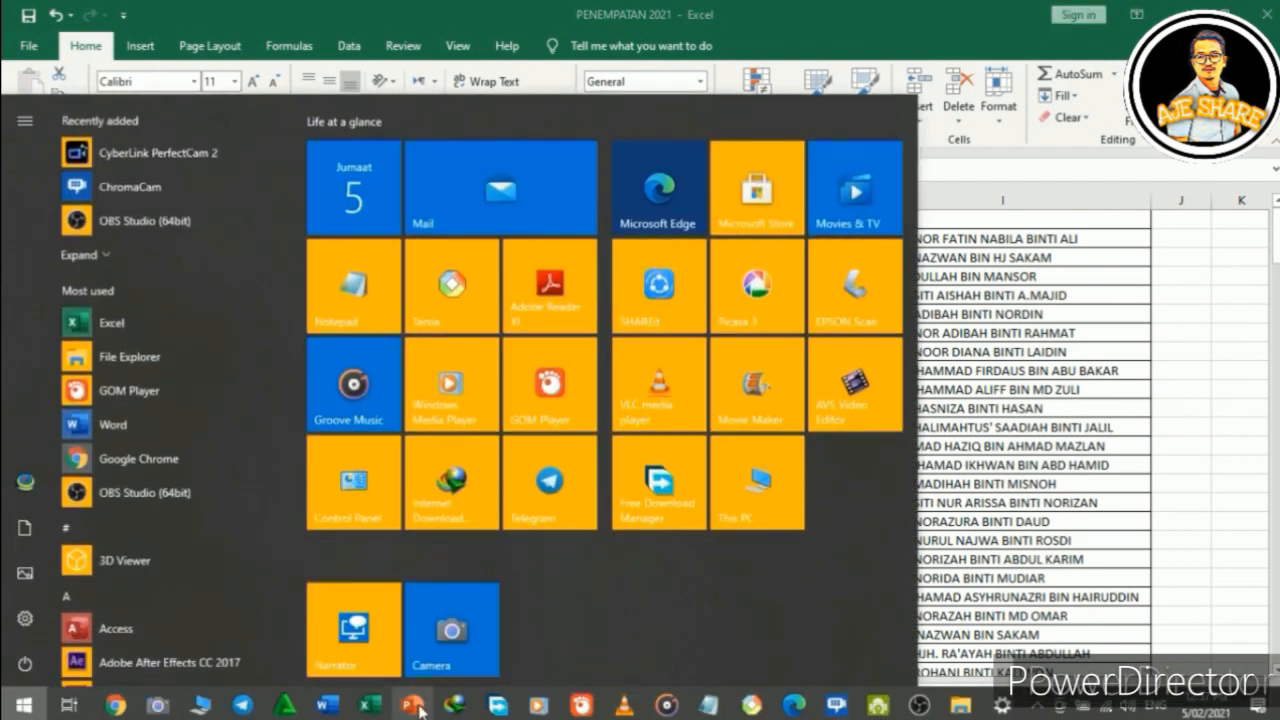
{"action": "left_click", "coordinate": [320, 706]}
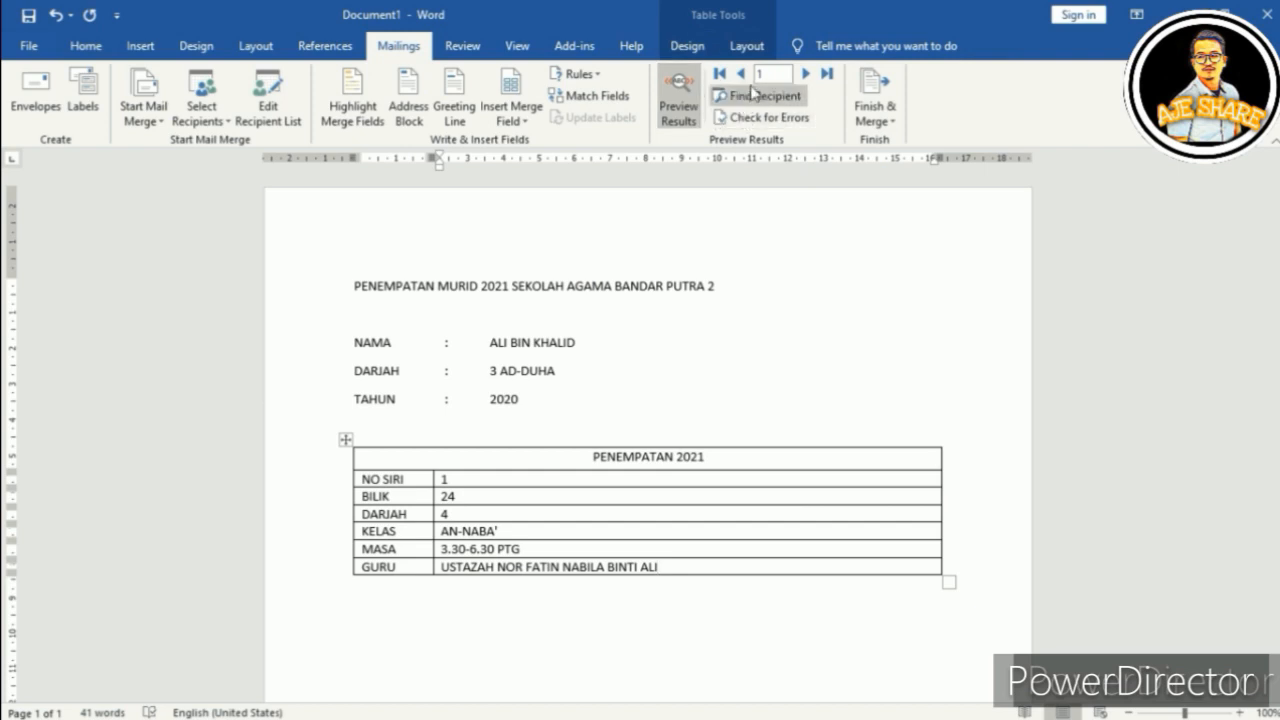
Step: Step the merge preview forward record by record up to record 31
{"action": "left_click", "coordinate": [806, 74]}
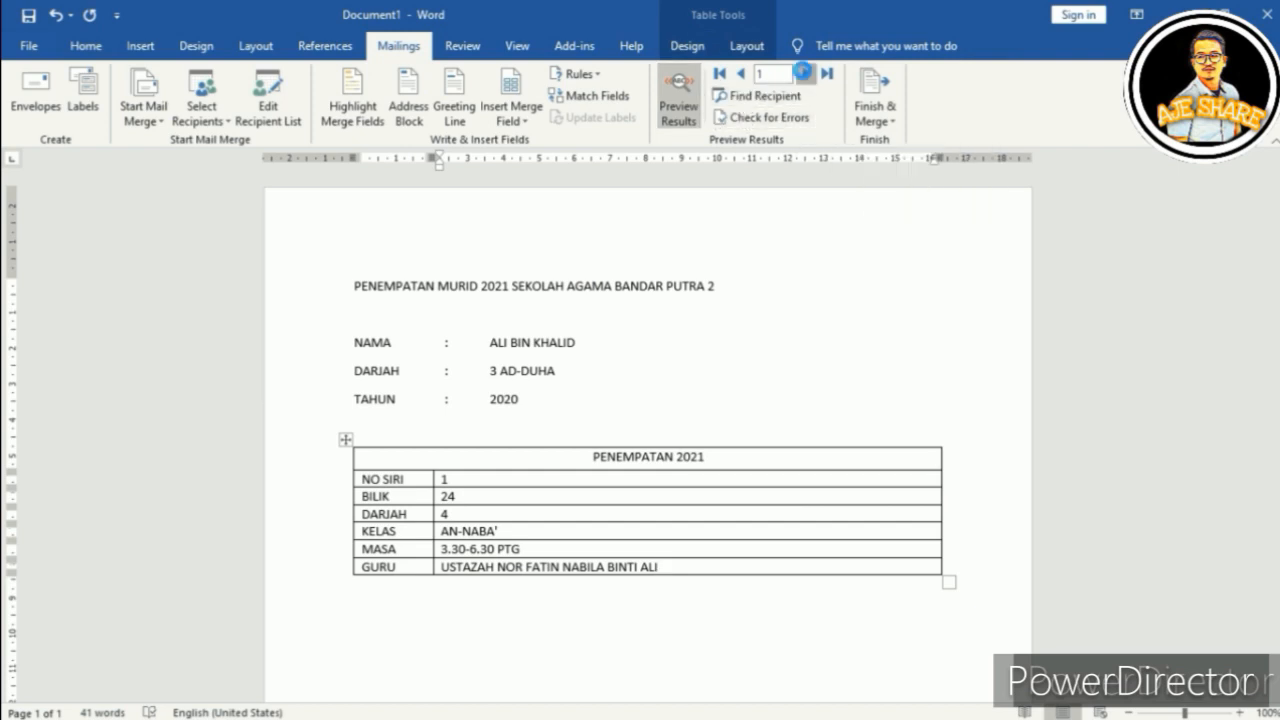
{"action": "left_click", "coordinate": [806, 75]}
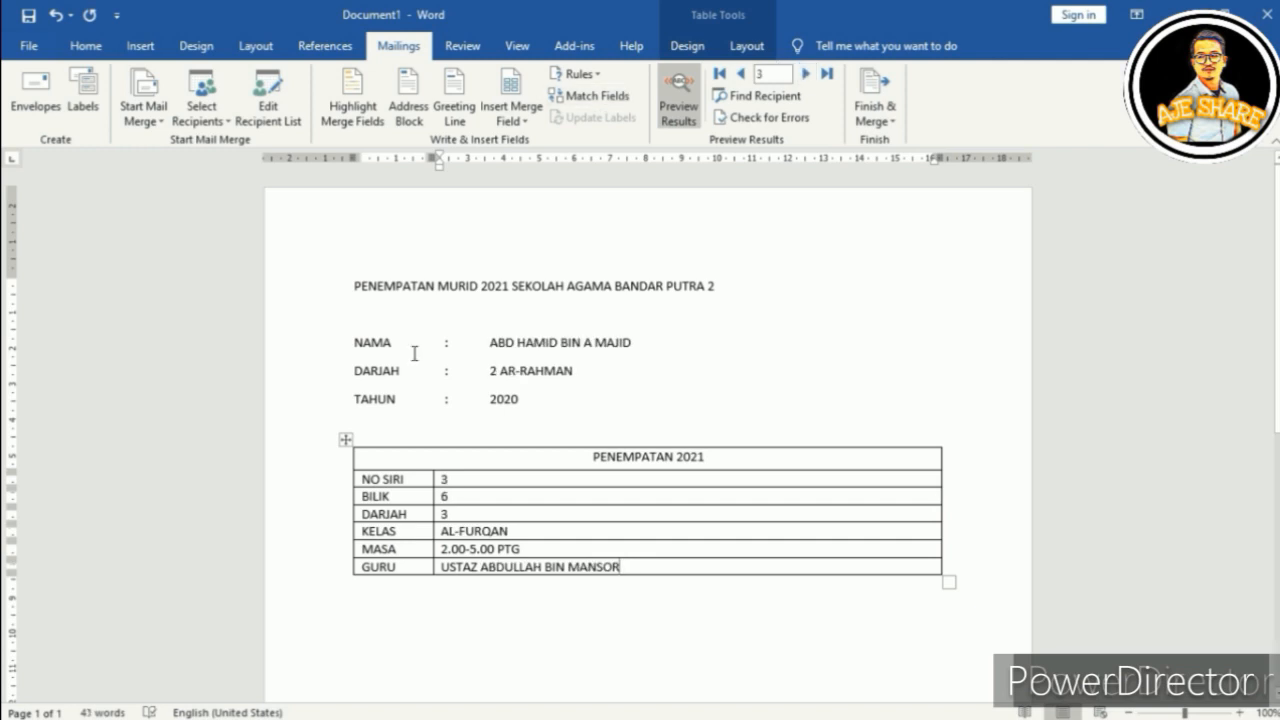
{"action": "left_click", "coordinate": [806, 74]}
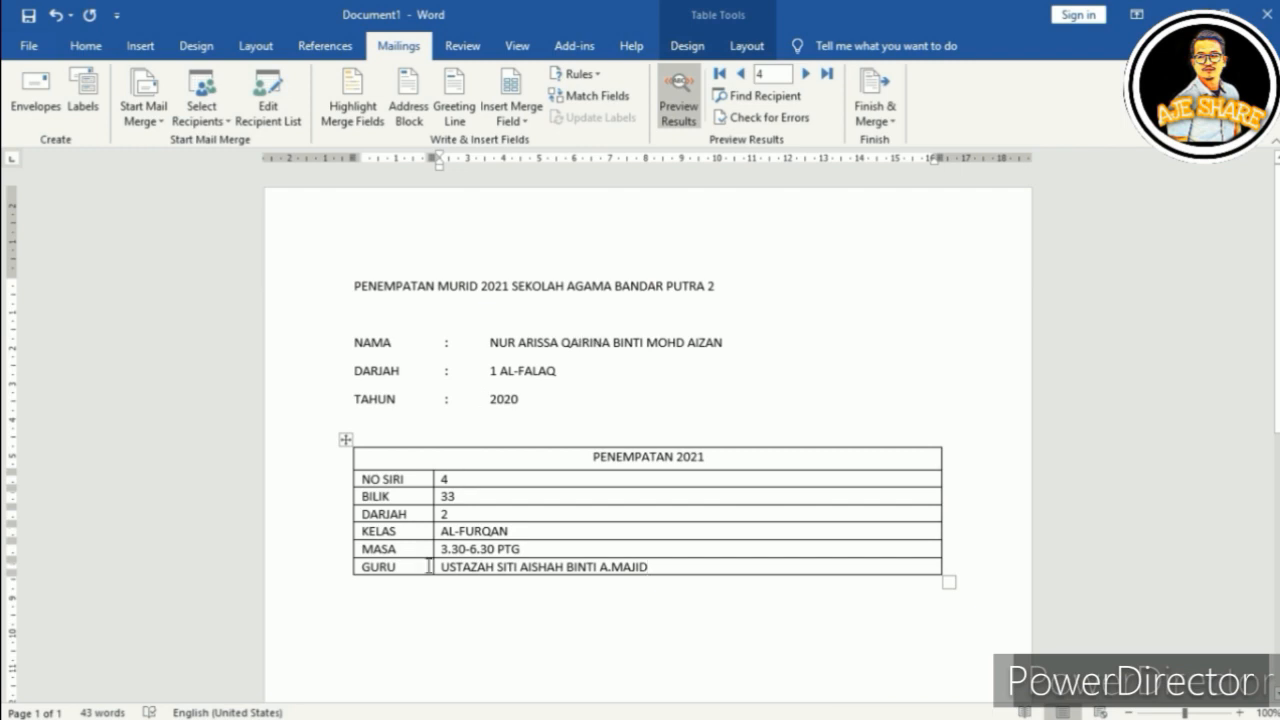
{"action": "triple_click", "coordinate": [805, 74]}
{"action": "triple_click", "coordinate": [805, 74]}
{"action": "triple_click", "coordinate": [805, 74]}
{"action": "triple_click", "coordinate": [805, 74]}
{"action": "triple_click", "coordinate": [805, 74]}
{"action": "double_click", "coordinate": [805, 74]}
{"action": "triple_click", "coordinate": [805, 74]}
{"action": "double_click", "coordinate": [805, 74]}
{"action": "double_click", "coordinate": [805, 74]}
{"action": "double_click", "coordinate": [805, 74]}
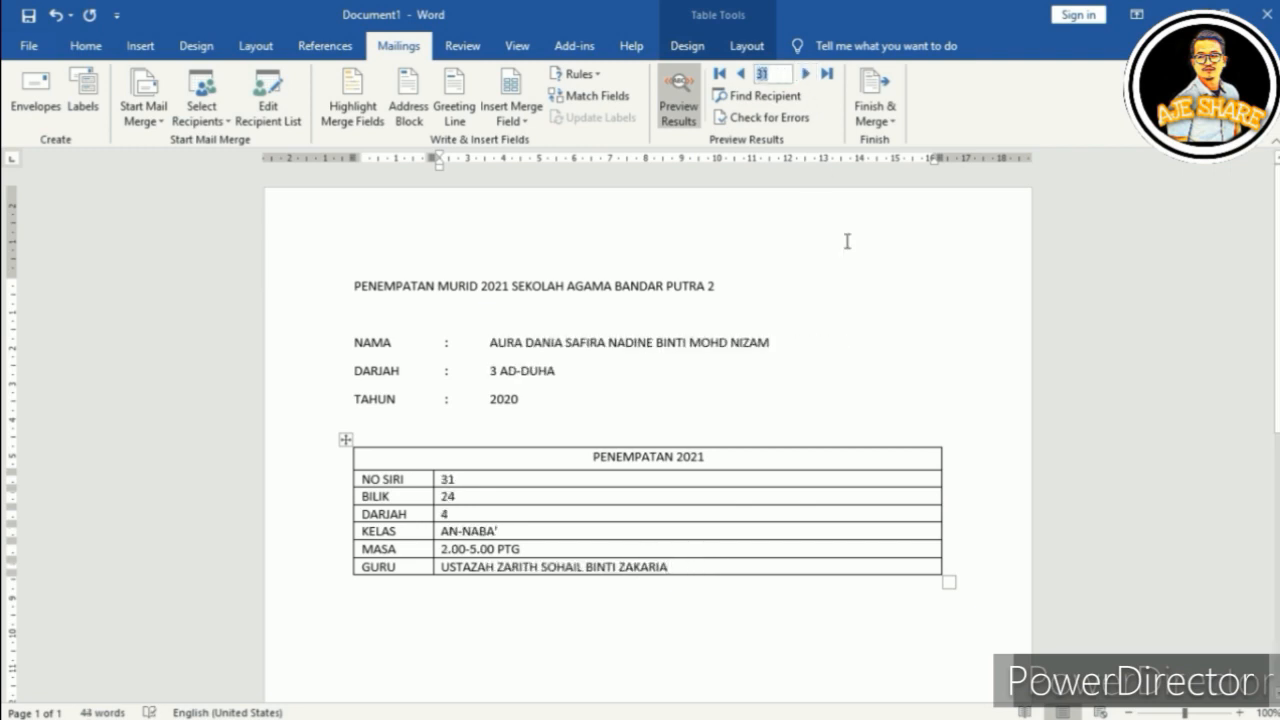
Step: Jump the preview to record 40, showing BILIK 19, KELAS AL-IKHLAS, MASA 2.00-5.00 PTG
{"action": "type", "text": "55"}
{"action": "key", "text": "Return"}
{"action": "double_click", "coordinate": [762, 74]}
{"action": "type", "text": "40"}
{"action": "key", "text": "Return"}
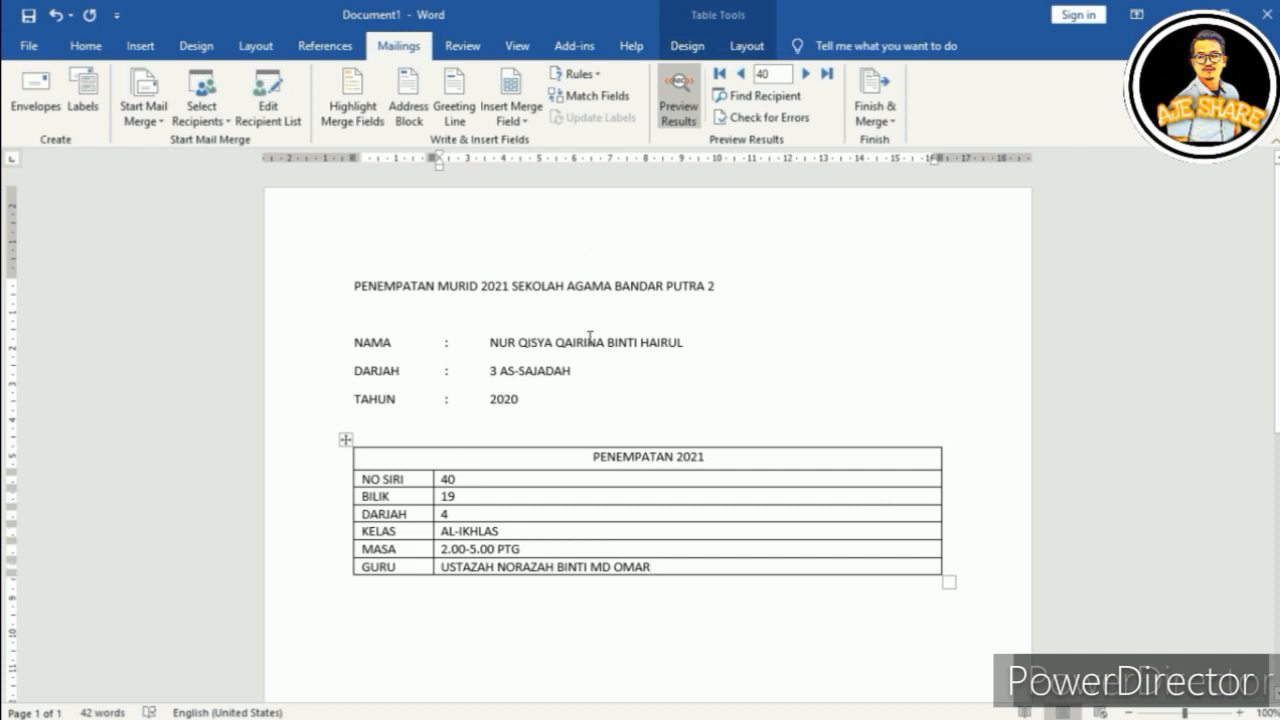
Step: Merge records 1 to 1000 to print and print all pages to OneNote for Windows 10
{"action": "left_click", "coordinate": [868, 112]}
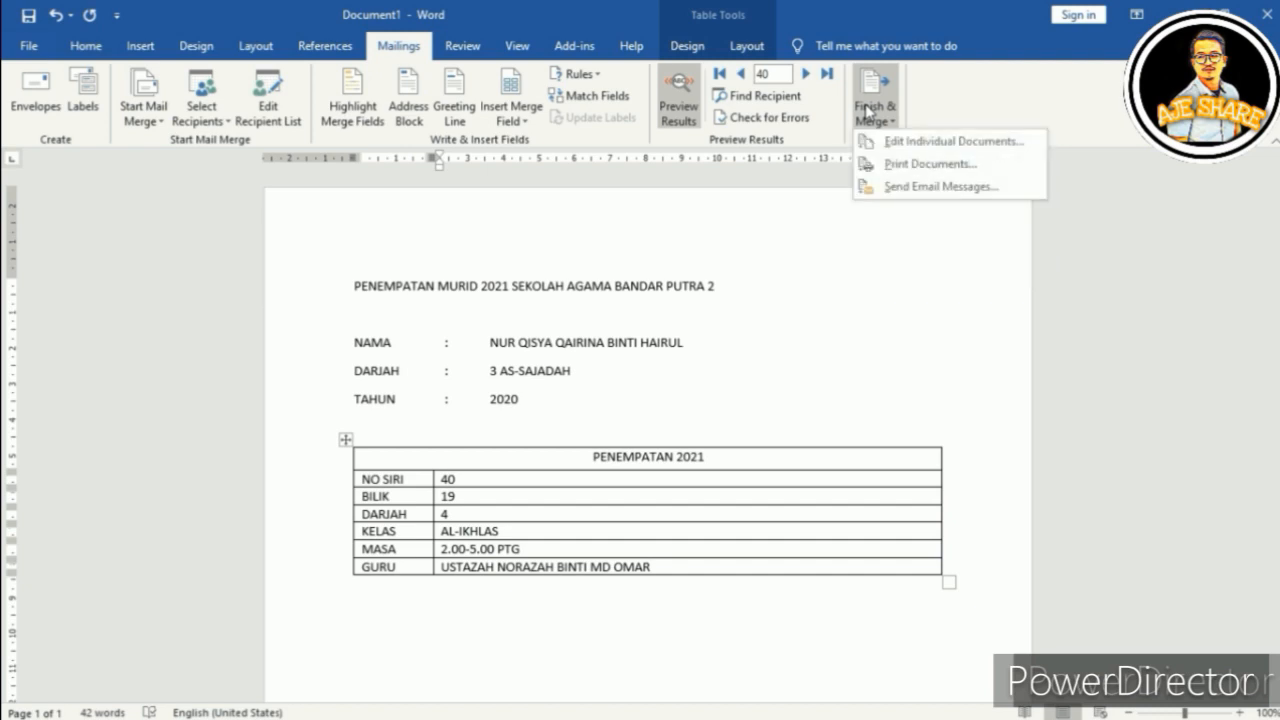
{"action": "left_click", "coordinate": [886, 164]}
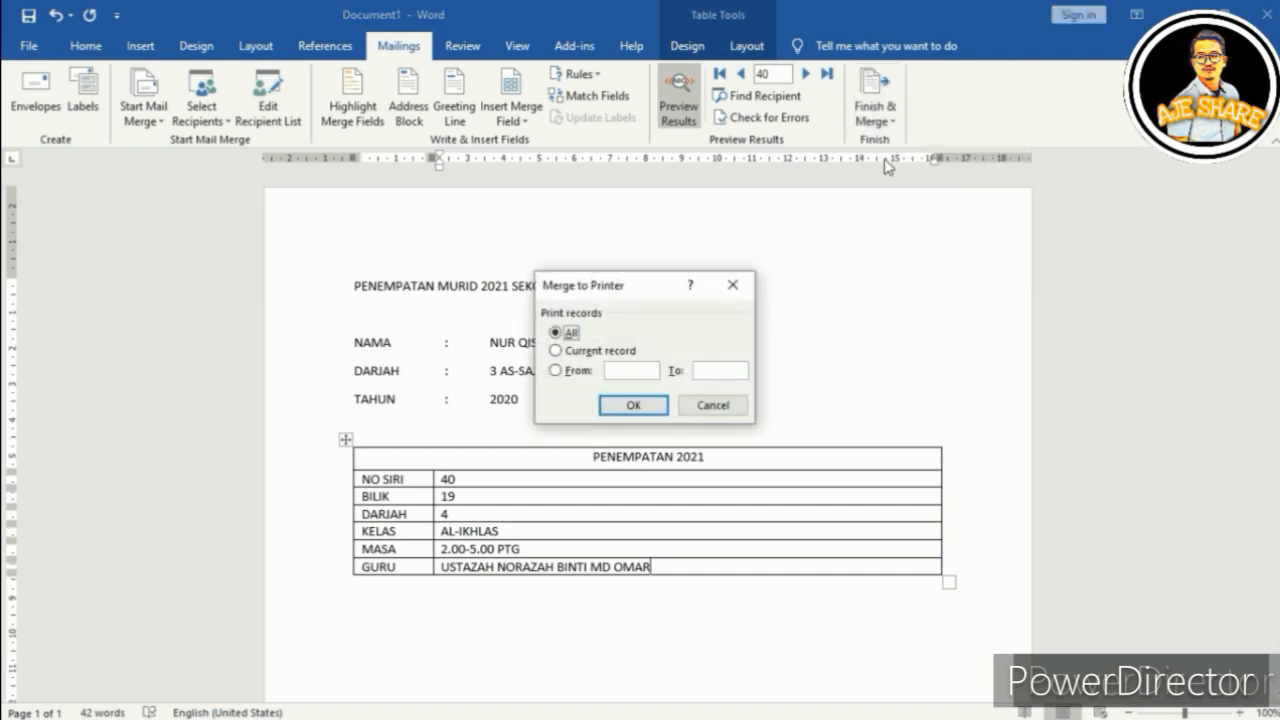
{"action": "left_click", "coordinate": [623, 371]}
{"action": "type", "text": "1"}
{"action": "left_click", "coordinate": [720, 371]}
{"action": "type", "text": "12"}
{"action": "key", "text": "BackSpace"}
{"action": "type", "text": "000"}
{"action": "left_click", "coordinate": [615, 404]}
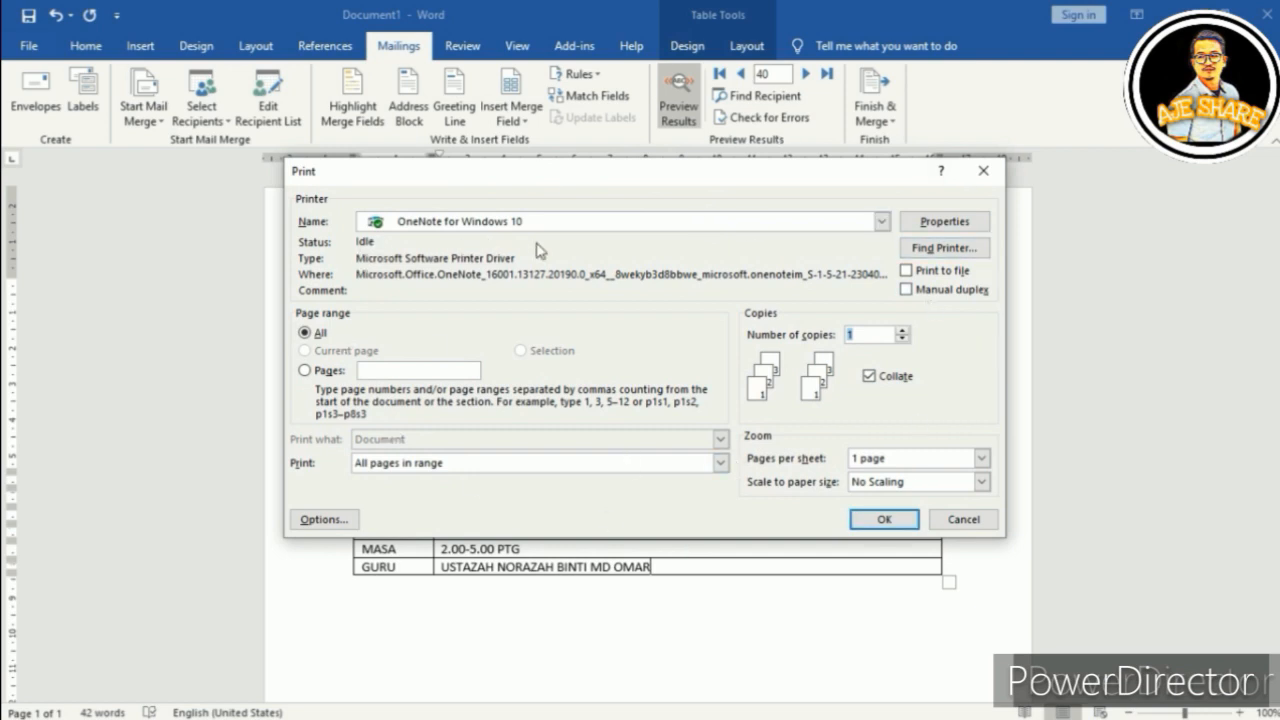
{"action": "left_click", "coordinate": [878, 520]}
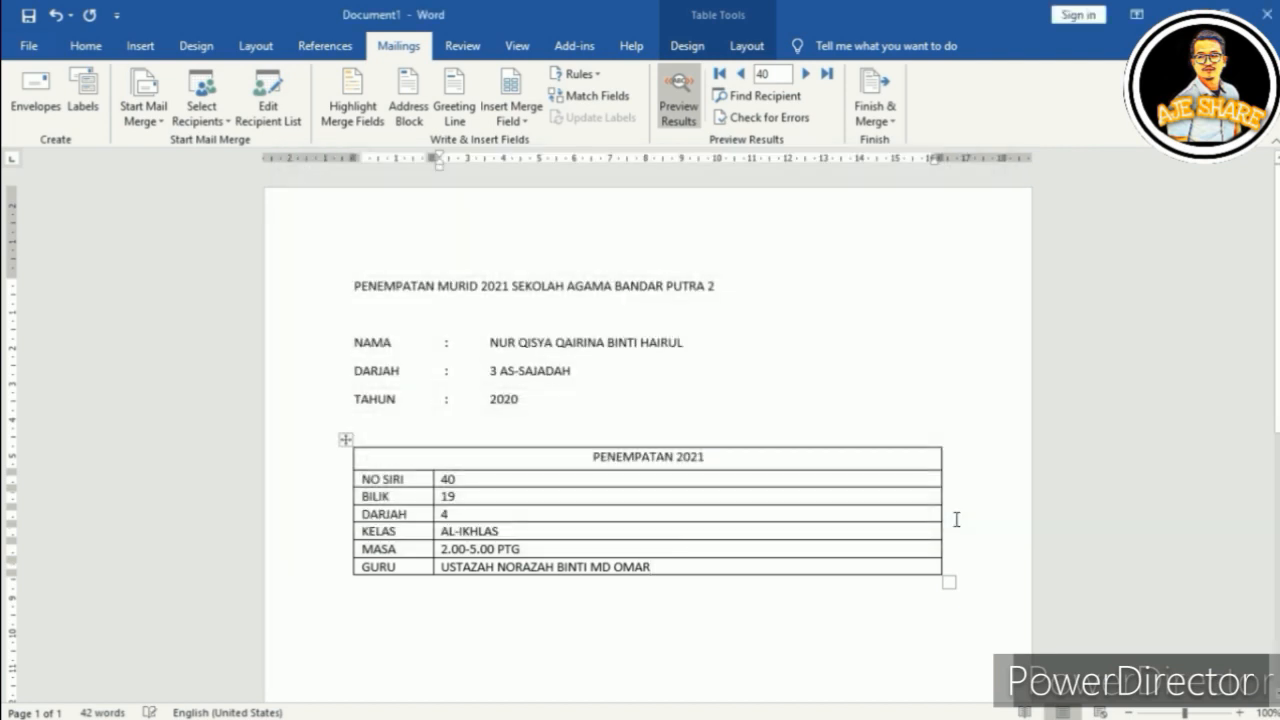